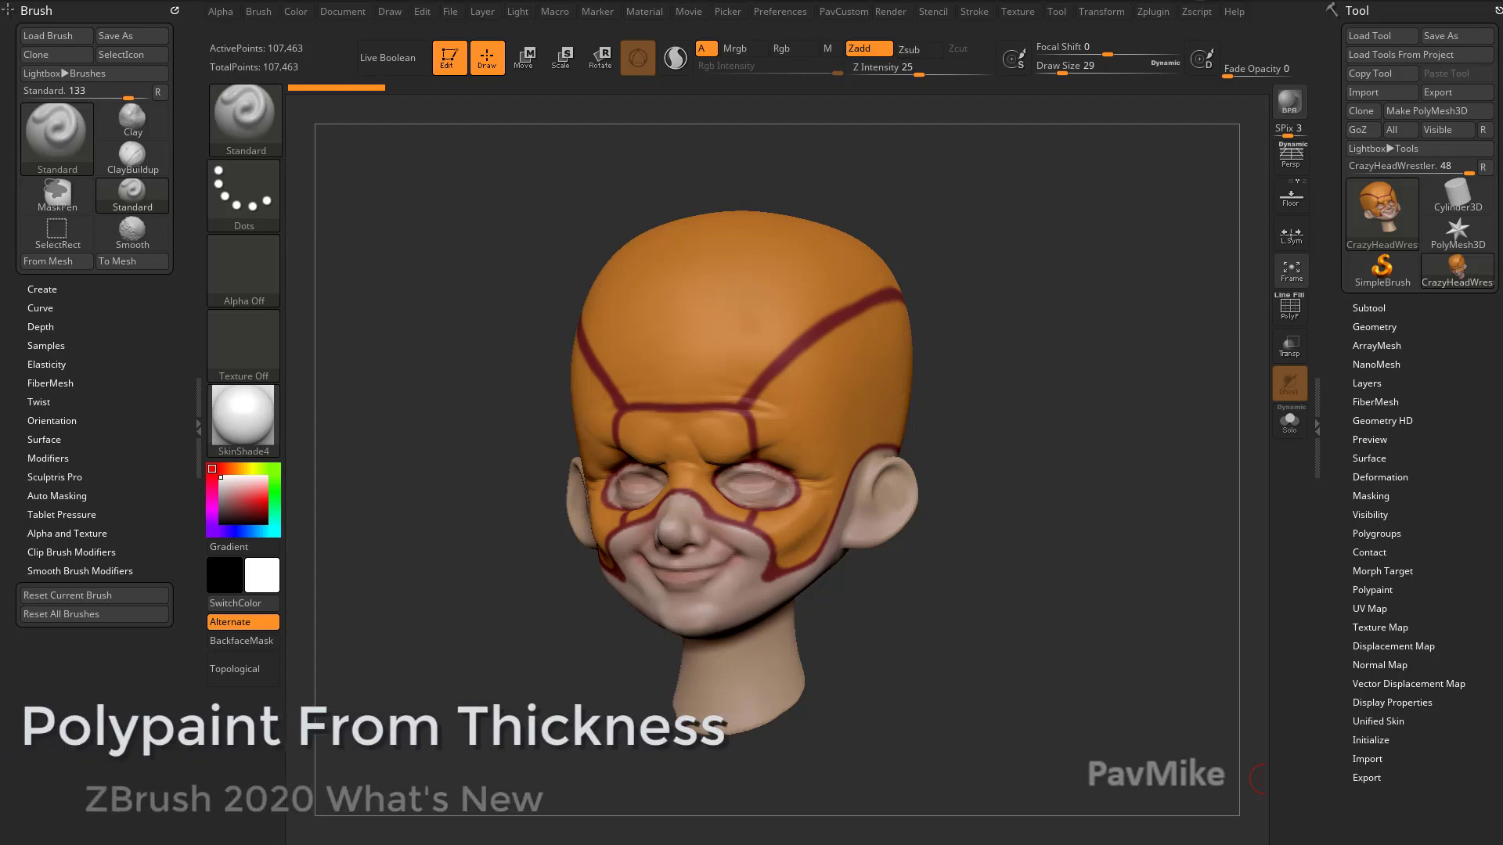
# Step: Open the Subtool settings, clone the painted head tool and make the copy the active tool
pyautogui.moveTo(1018, 329)
pyautogui.mouseDown()
pyautogui.moveTo(1084, 313)
pyautogui.moveTo(1023, 303)
pyautogui.mouseUp()
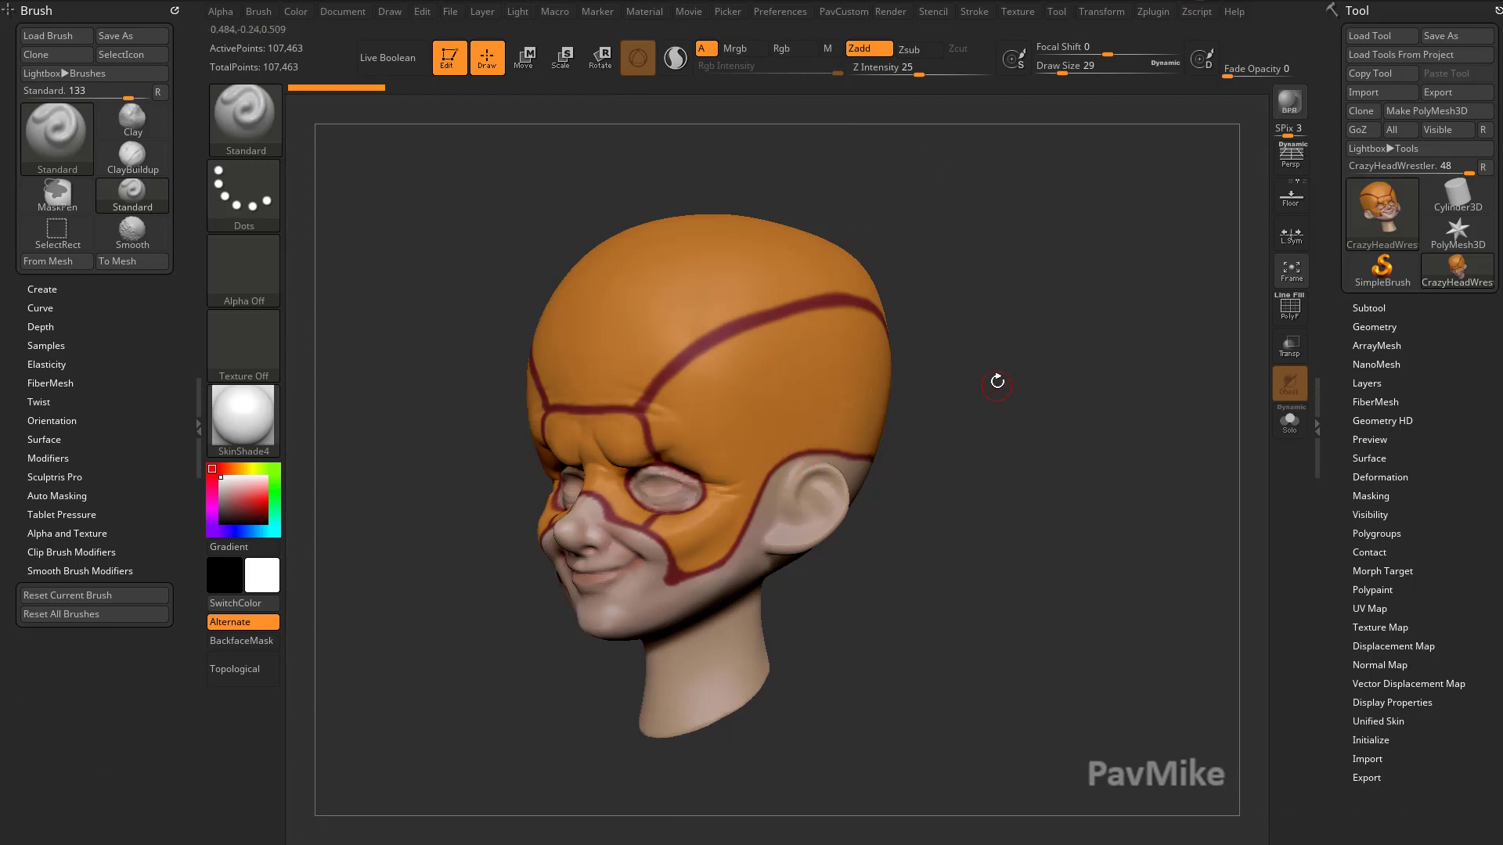
pyautogui.moveTo(997, 381); pyautogui.dragTo(1006, 387)
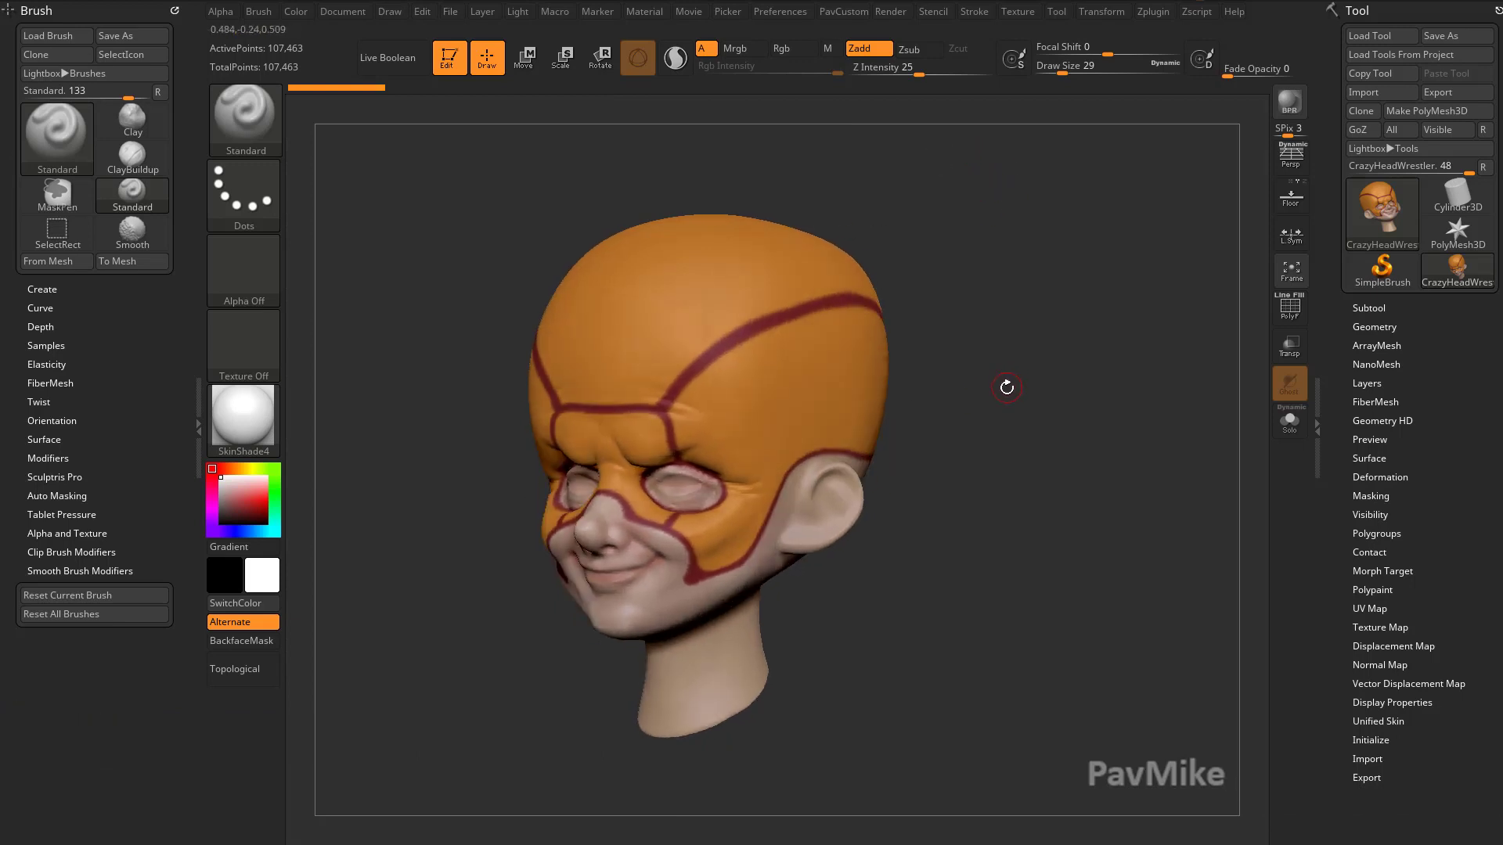
pyautogui.click(1364, 307)
pyautogui.moveTo(901, 394); pyautogui.dragTo(979, 385)
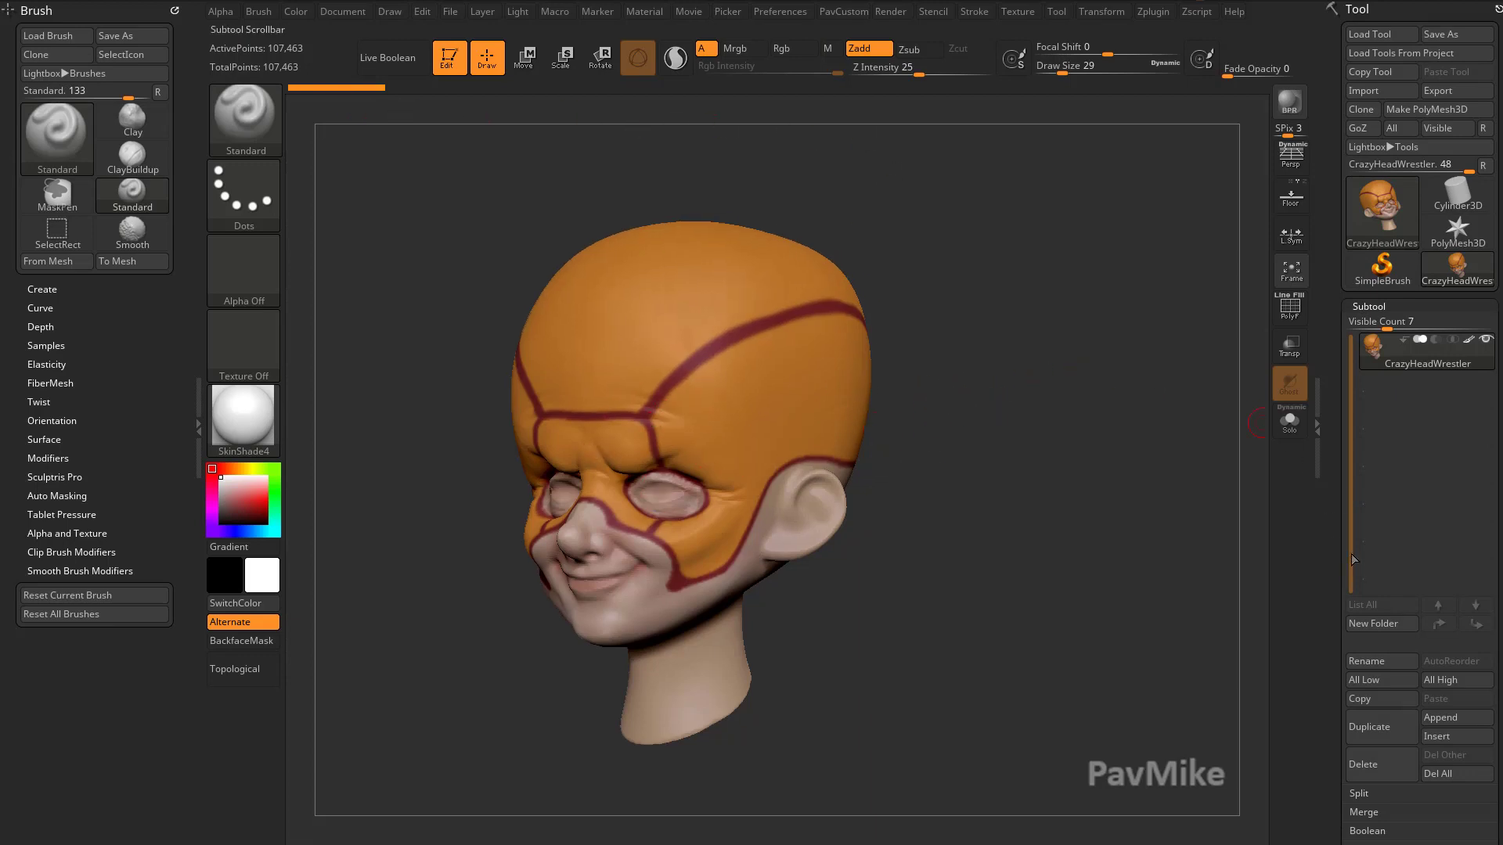
pyautogui.click(1361, 111)
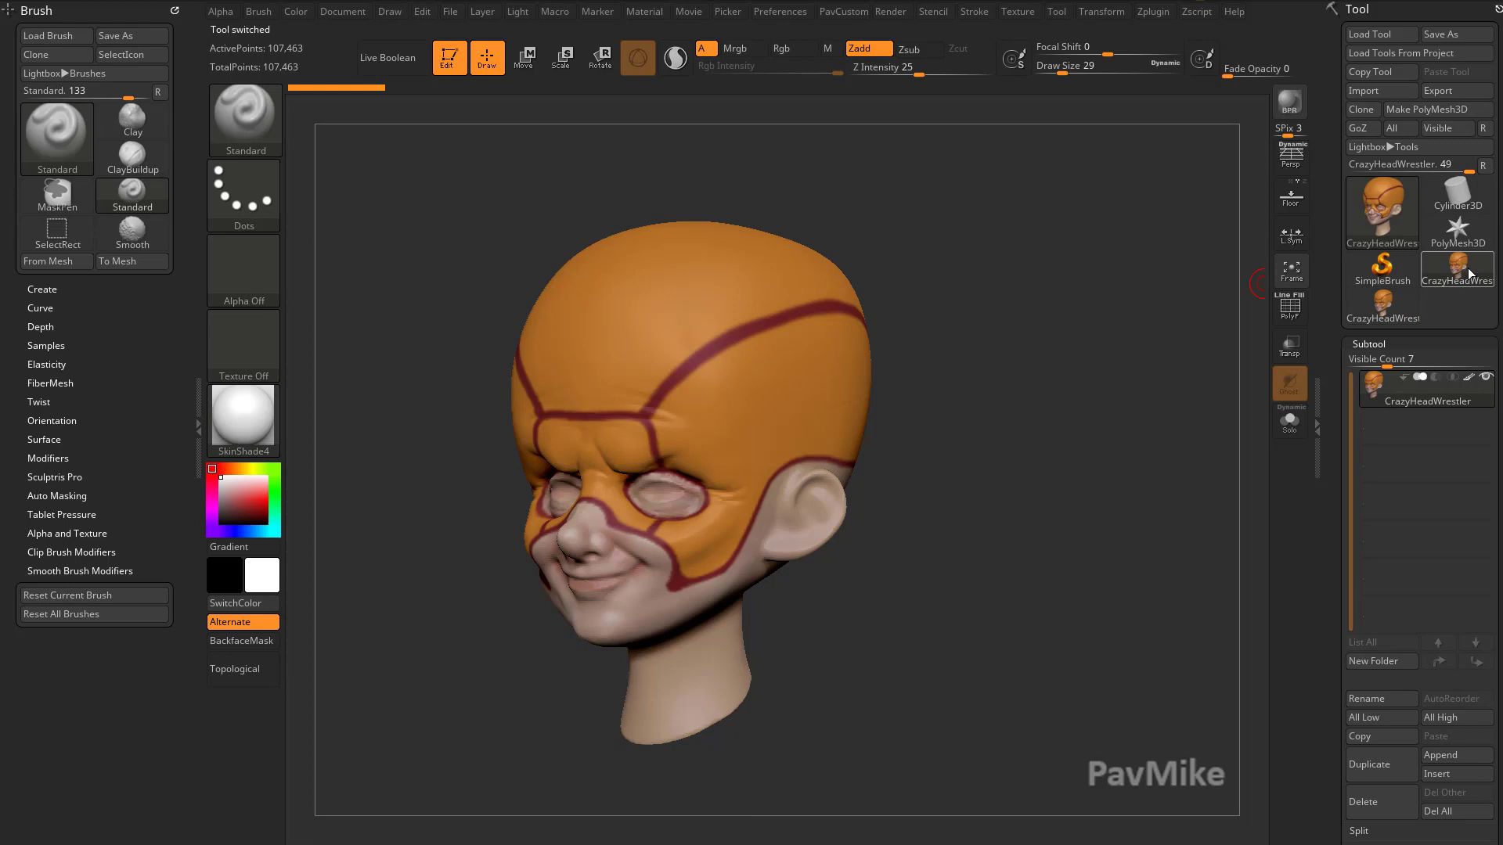
pyautogui.click(1457, 266)
pyautogui.moveTo(1057, 474); pyautogui.dragTo(1220, 398)
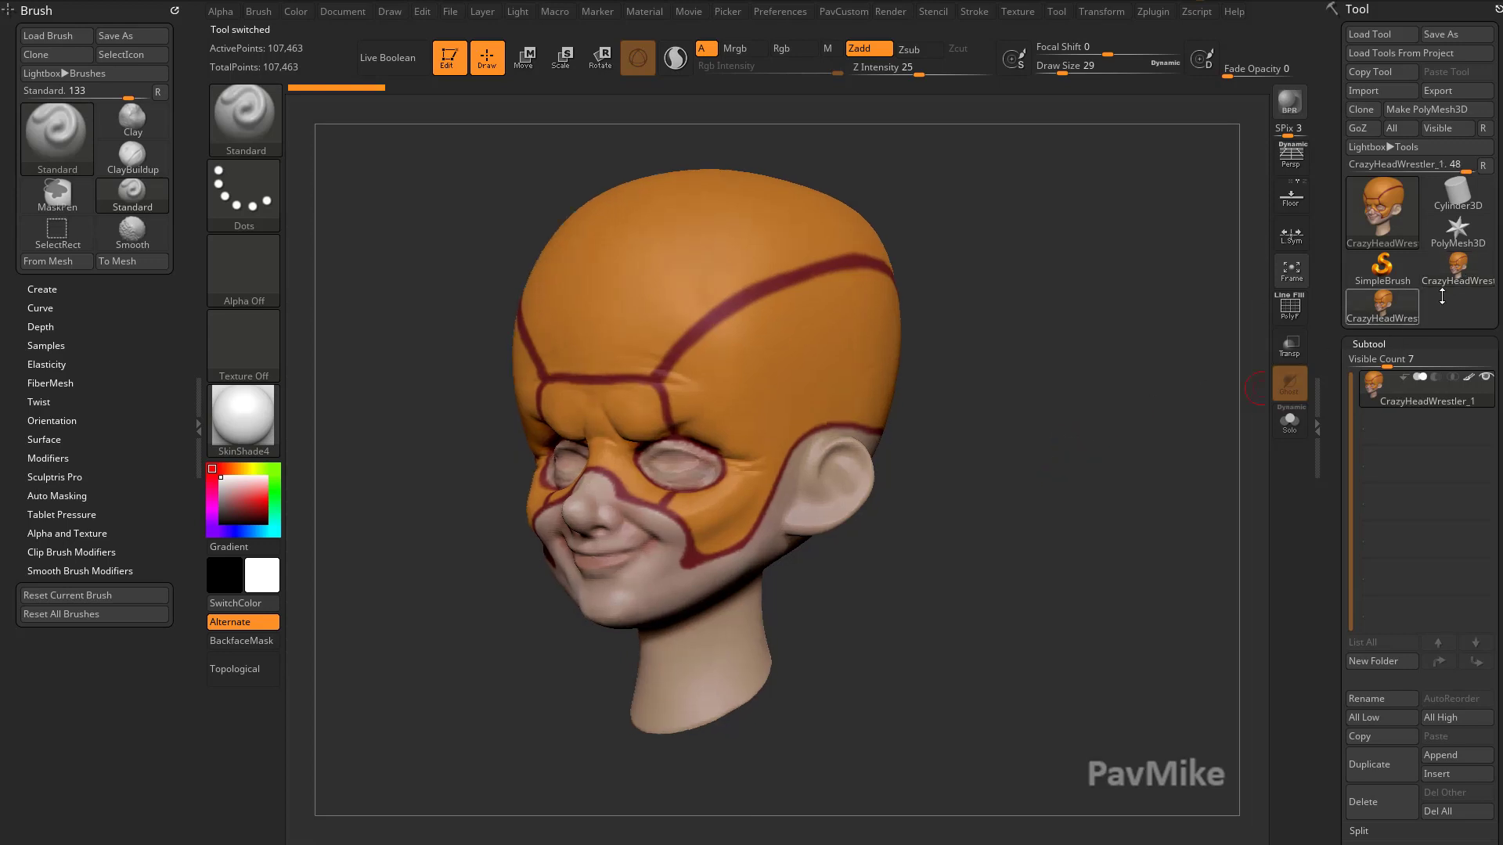
pyautogui.click(1456, 270)
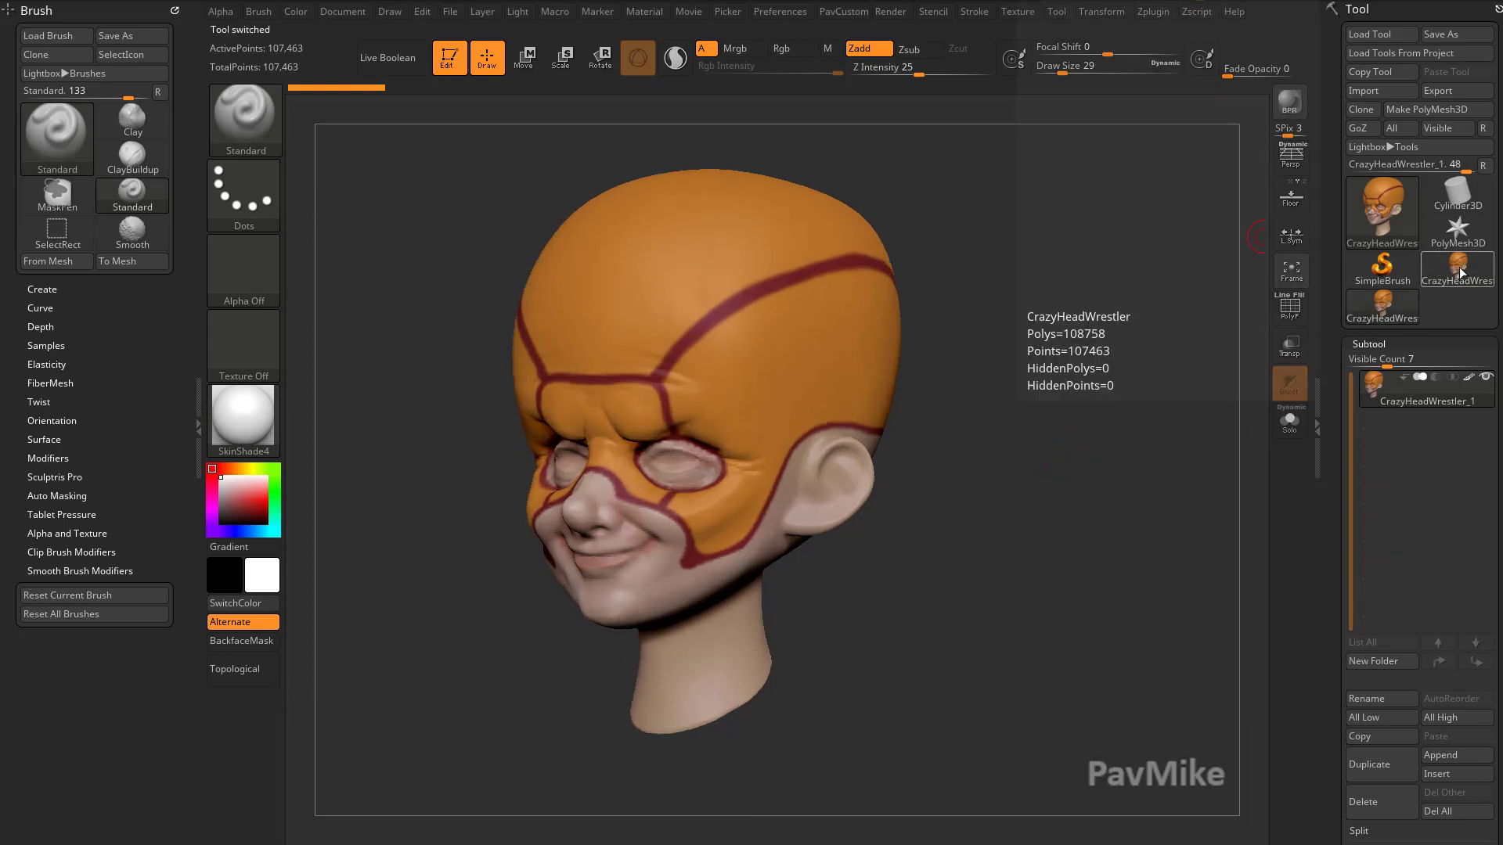
pyautogui.click(1384, 309)
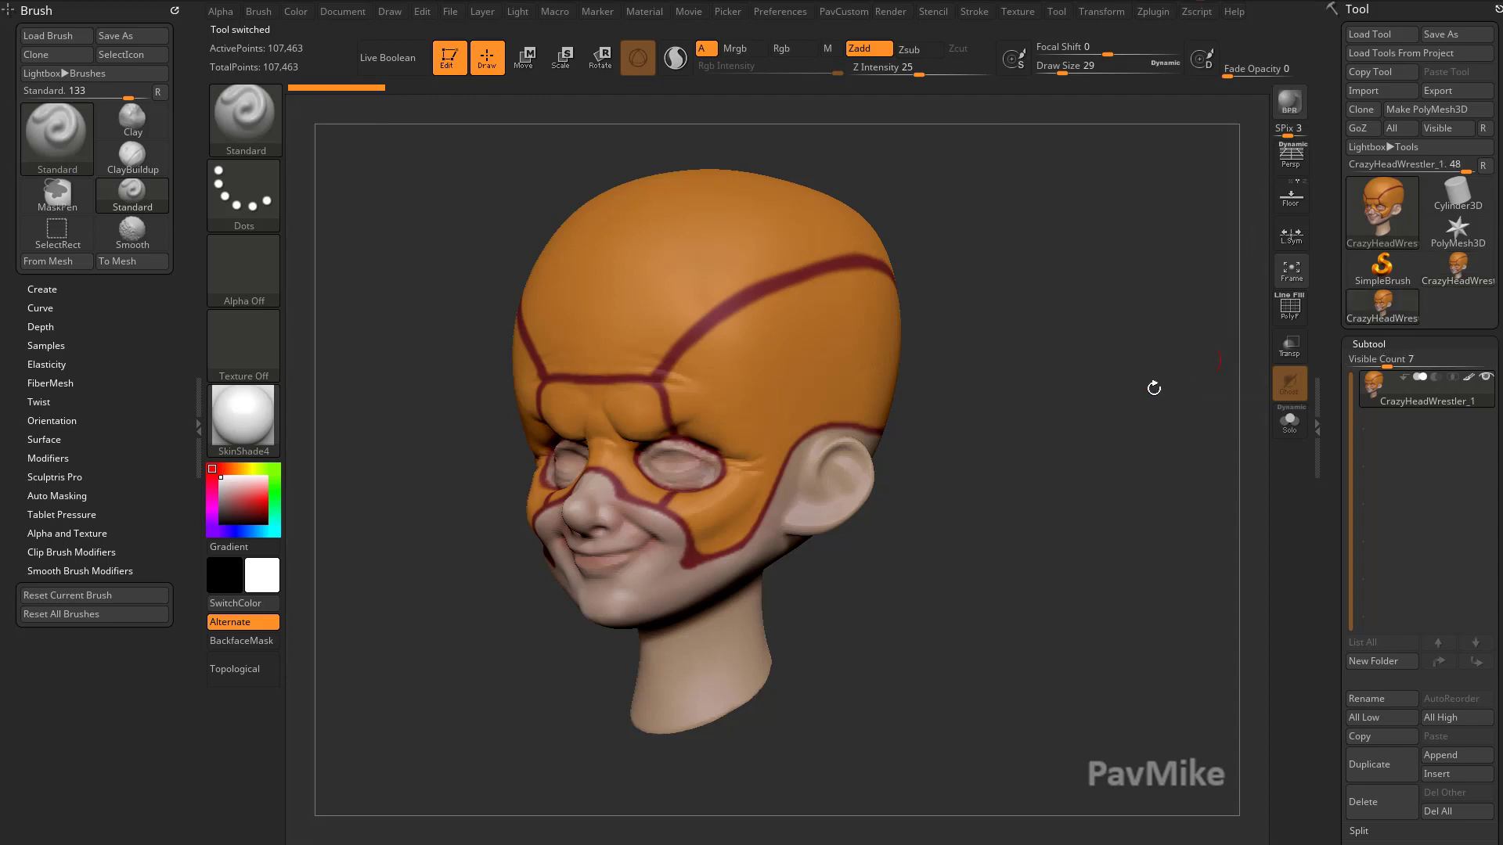
# Step: Set the draw size to 31, open the Polypaint settings and colour the cloned head from its thickness
pyautogui.press('s')
pyautogui.click(1026, 525)
pyautogui.moveTo(1020, 524); pyautogui.dragTo(1082, 537)
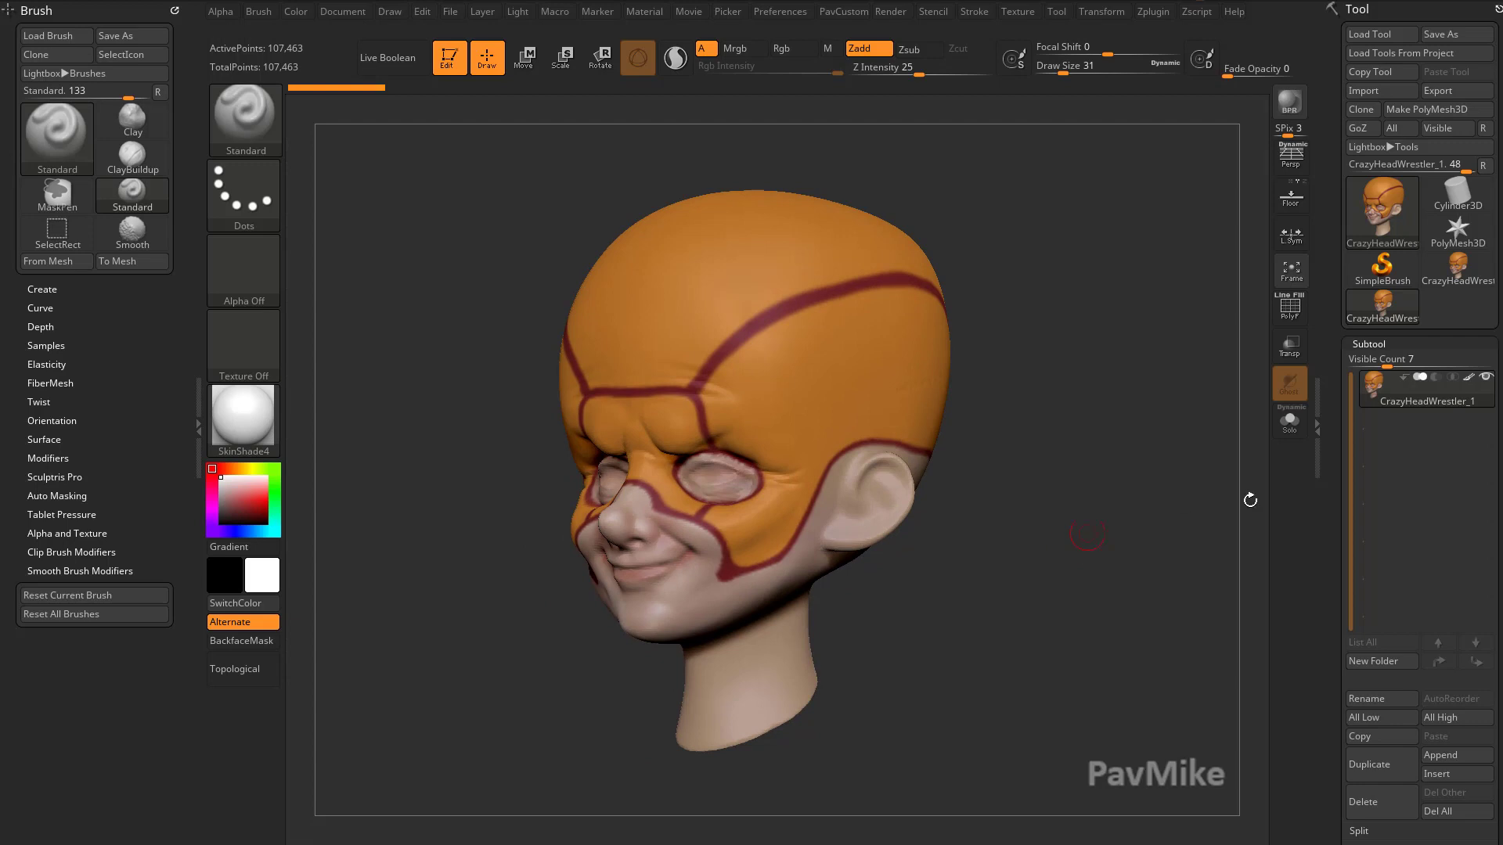
pyautogui.moveTo(1334, 583); pyautogui.dragTo(1350, 406)
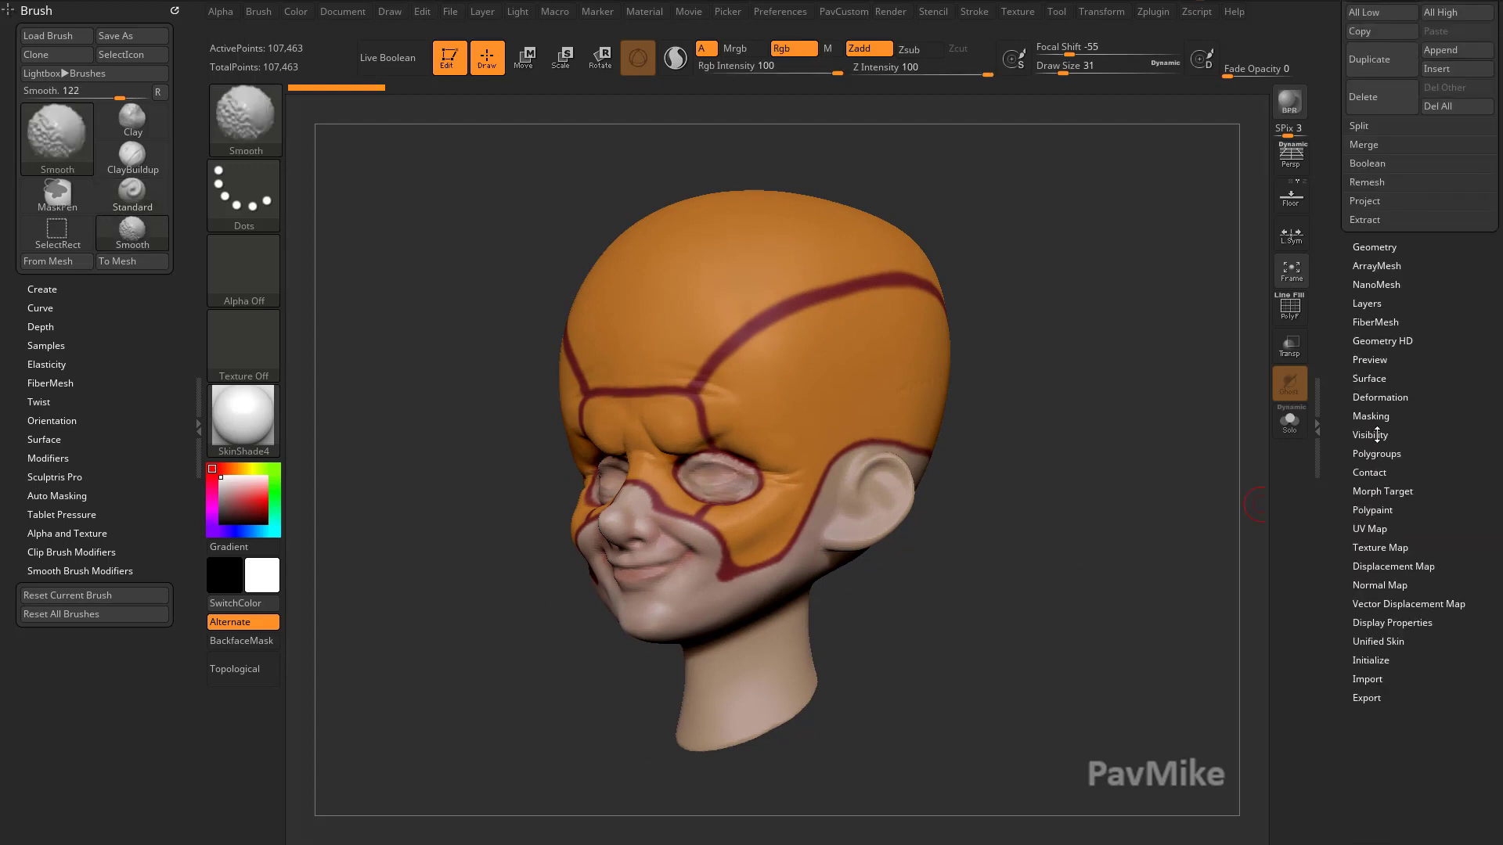
pyautogui.click(1370, 511)
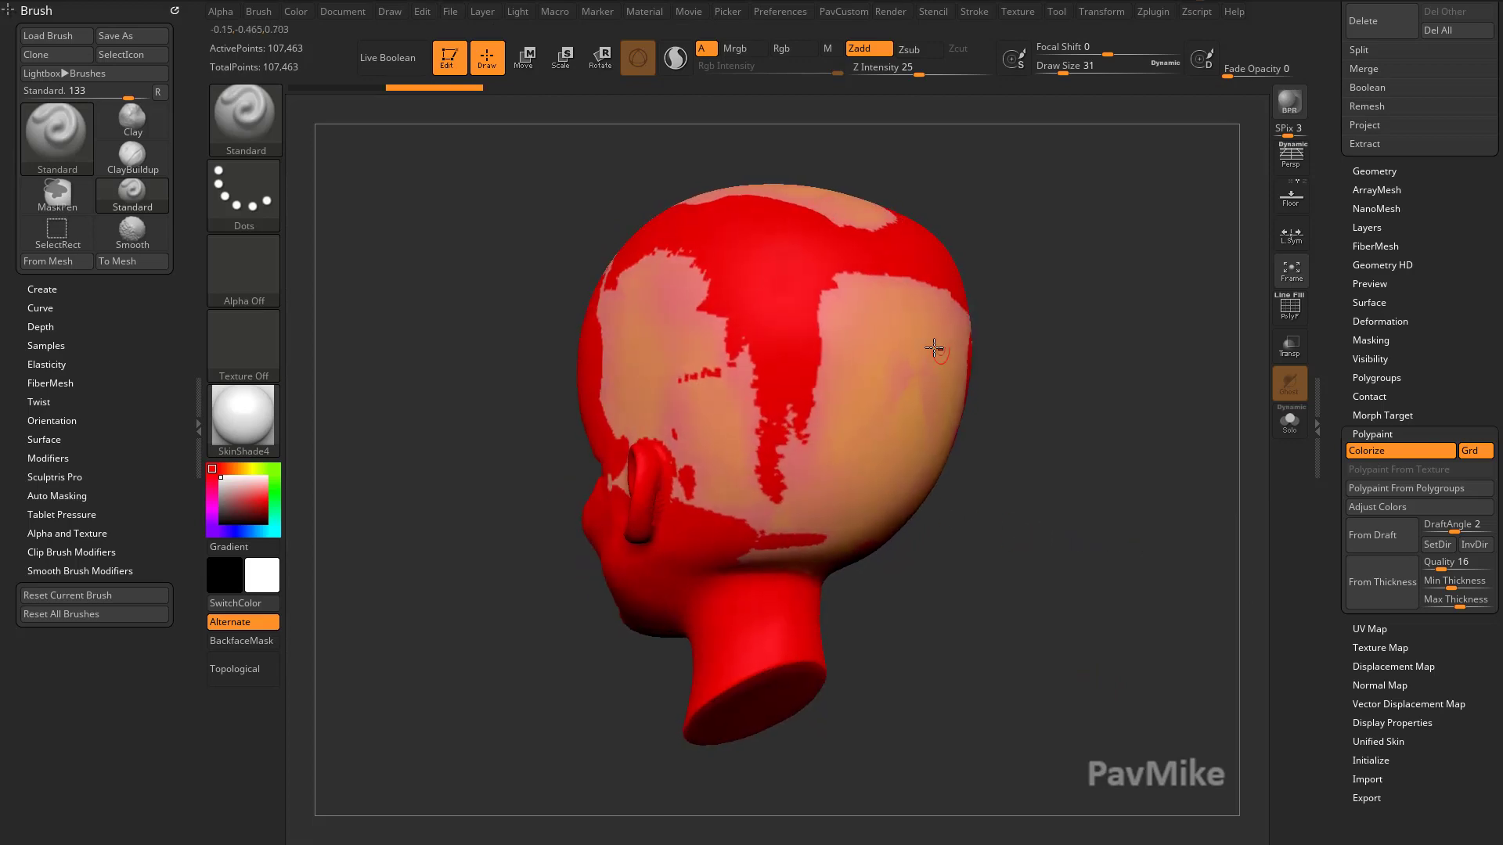
# Step: Undo the thickness colouring on the head and generate the polypaint from thickness again
pyautogui.press('shift')
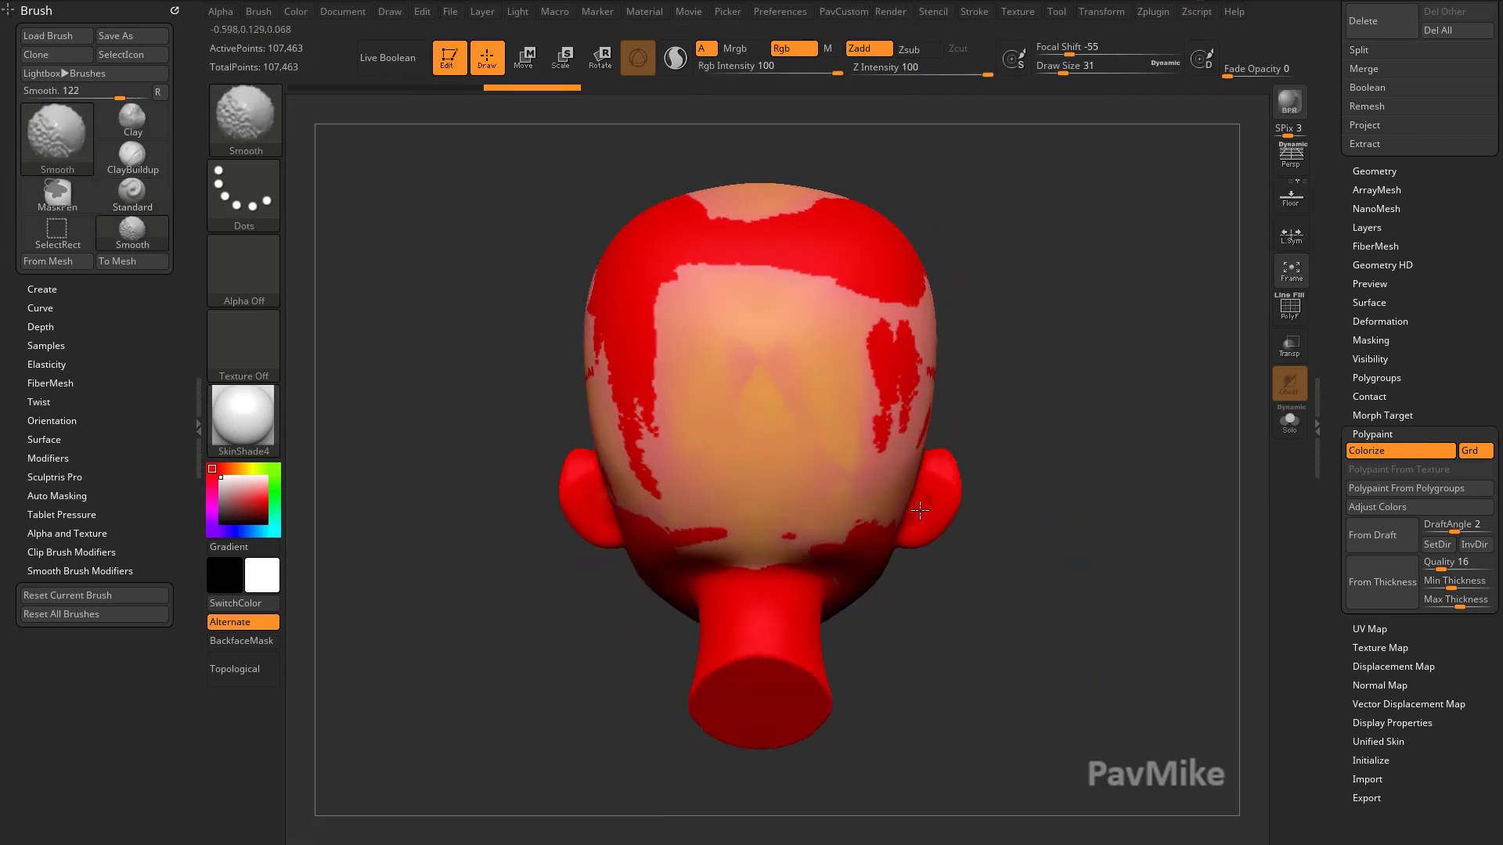
pyautogui.hotkey('ctrl', 'o')
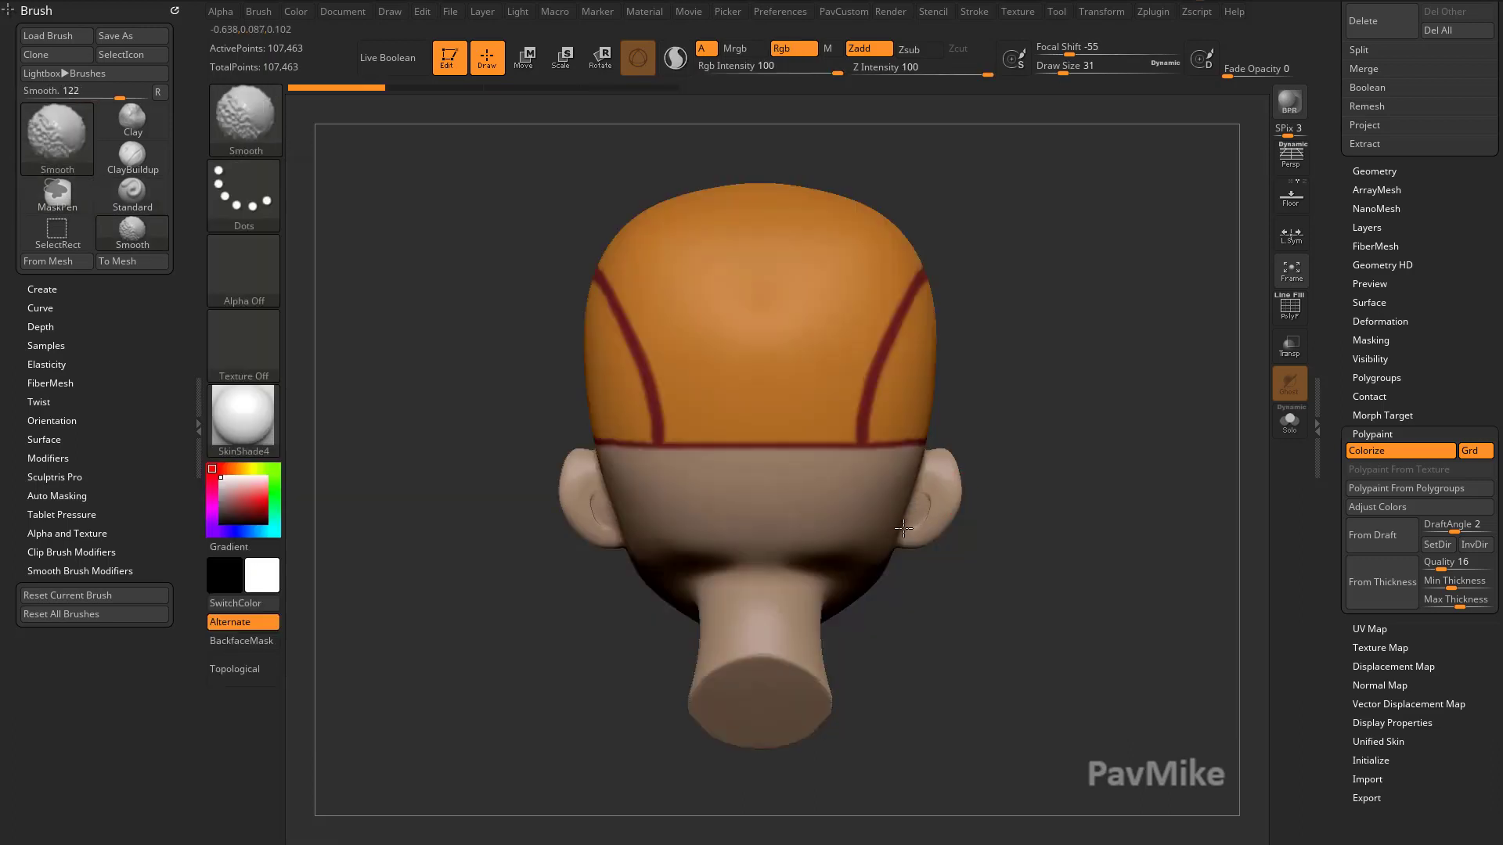
pyautogui.keyDown('shift'); pyautogui.moveTo(915, 514); pyautogui.dragTo(958, 534); pyautogui.keyUp('shift')
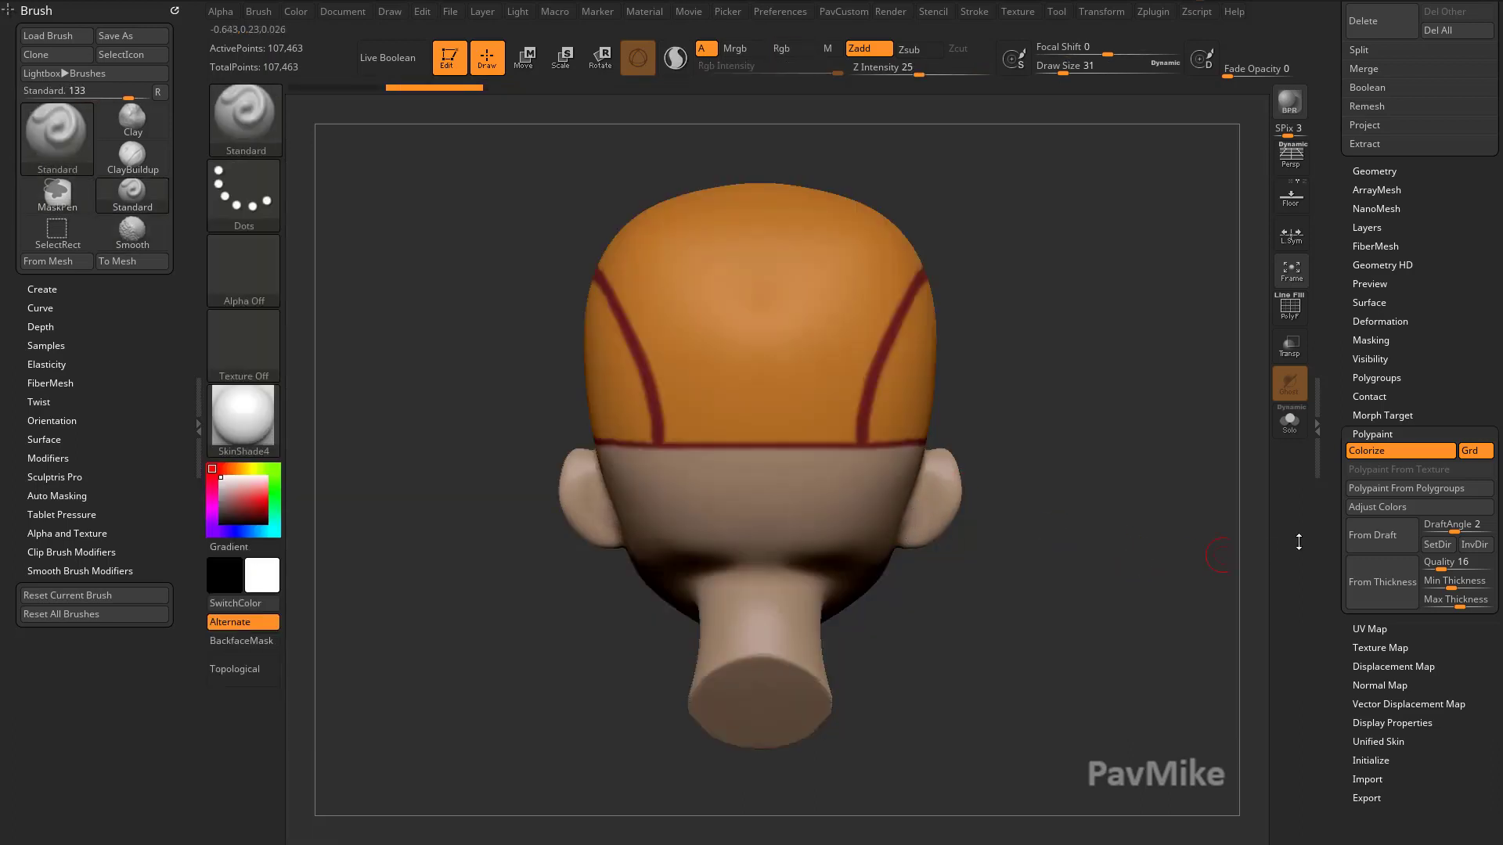
pyautogui.click(1373, 587)
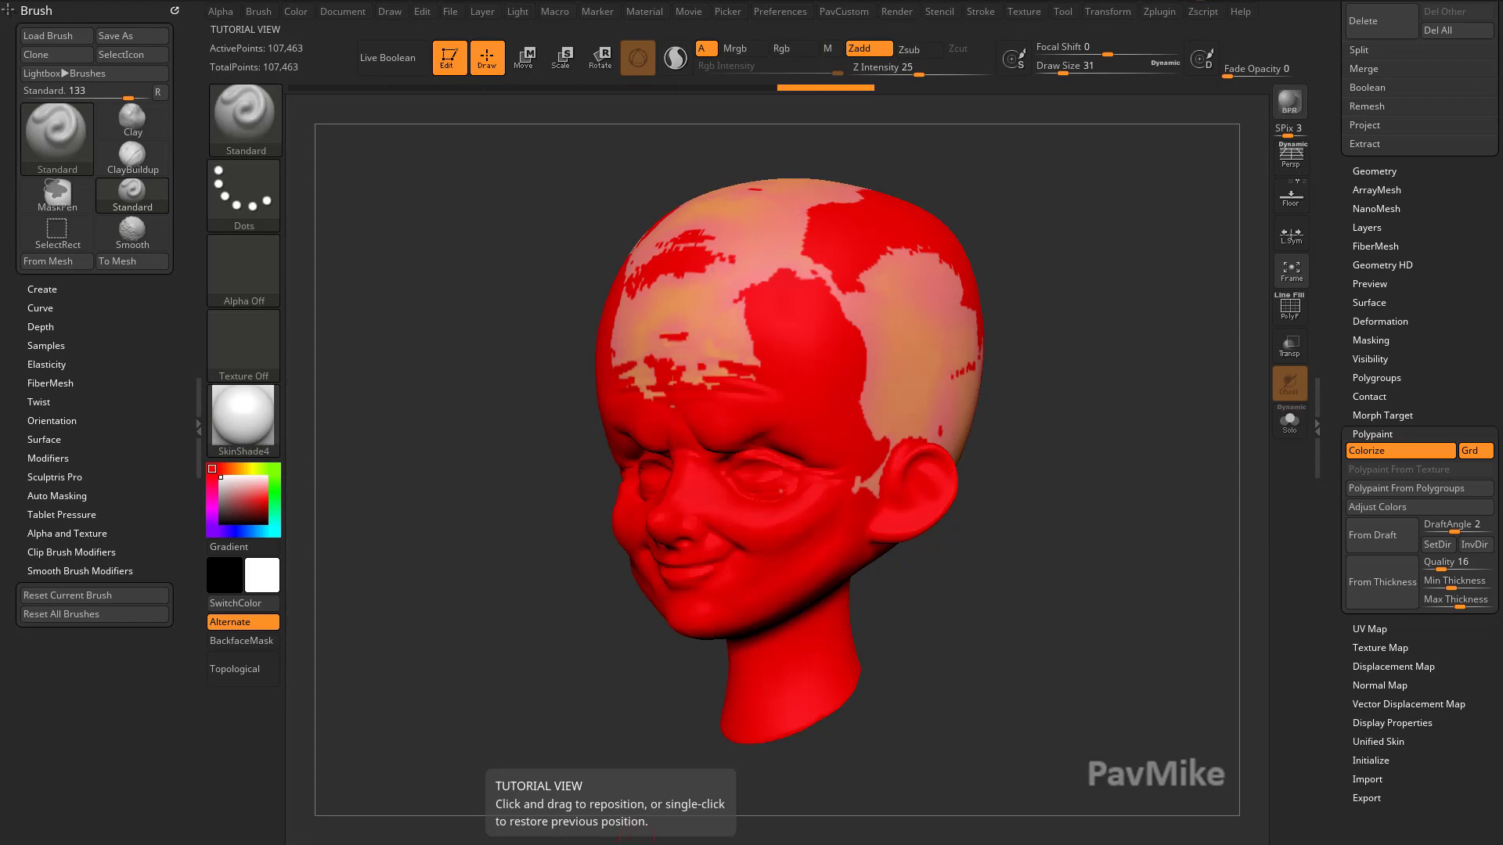
# Step: Dock the Preferences palette in place of the Brush palette and open its Analysis settings
pyautogui.click(176, 10)
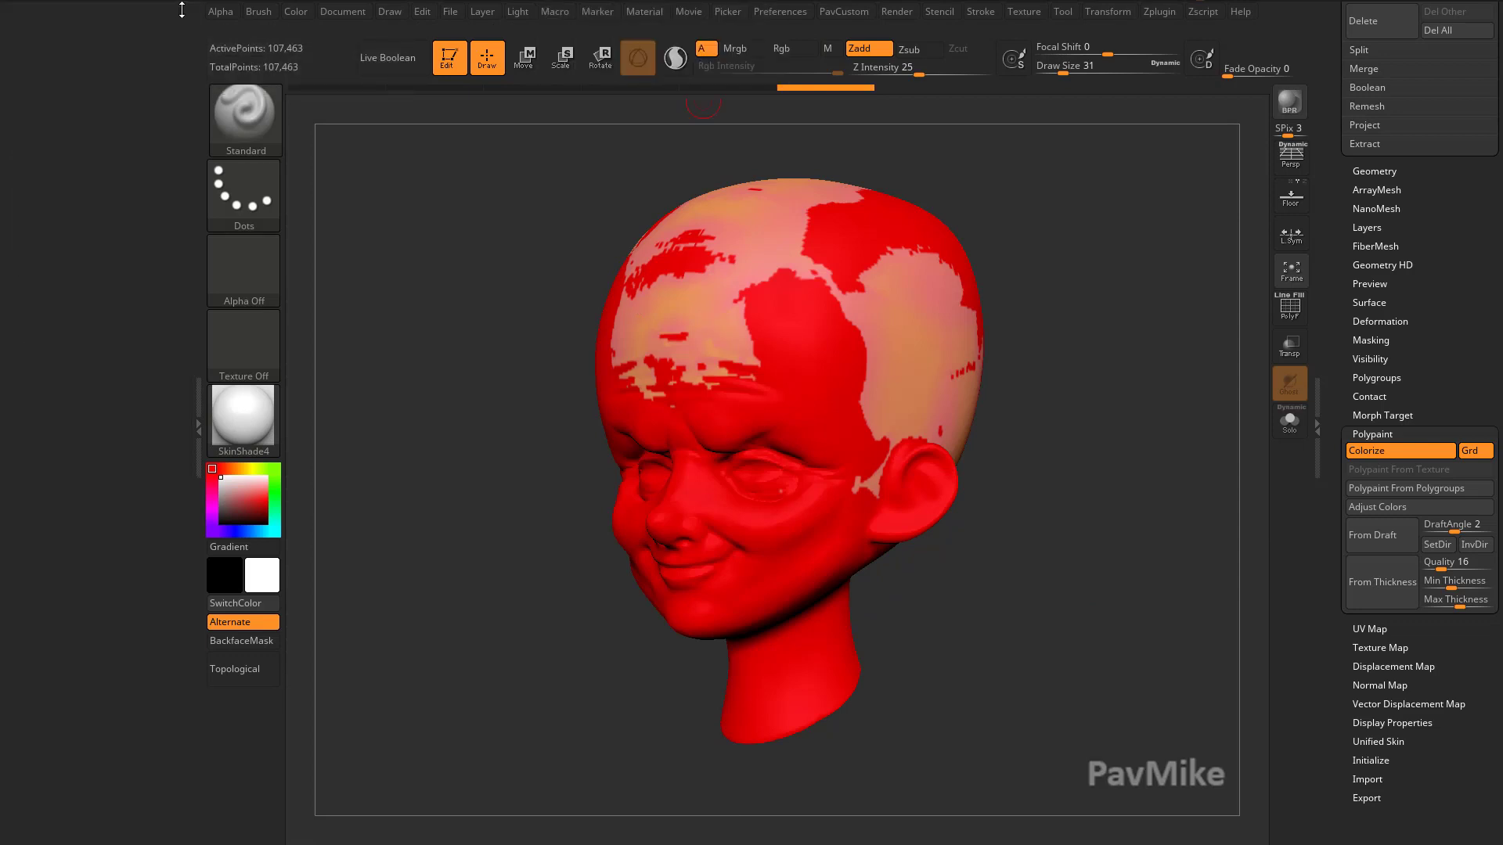
pyautogui.click(783, 17)
pyautogui.moveTo(762, 32); pyautogui.dragTo(149, 230)
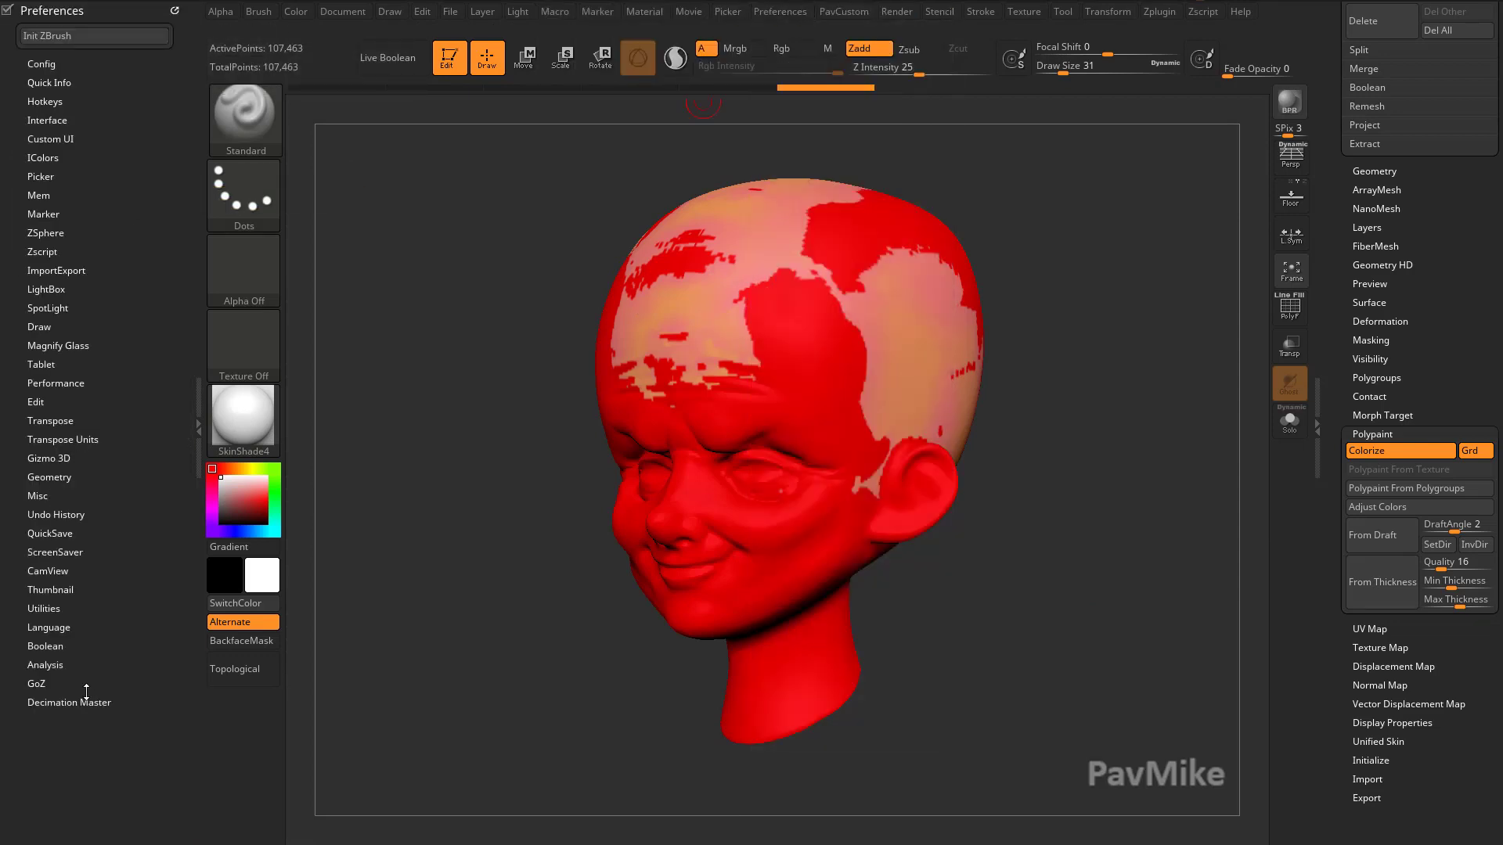
pyautogui.click(56, 667)
pyautogui.moveTo(102, 607); pyautogui.dragTo(102, 555)
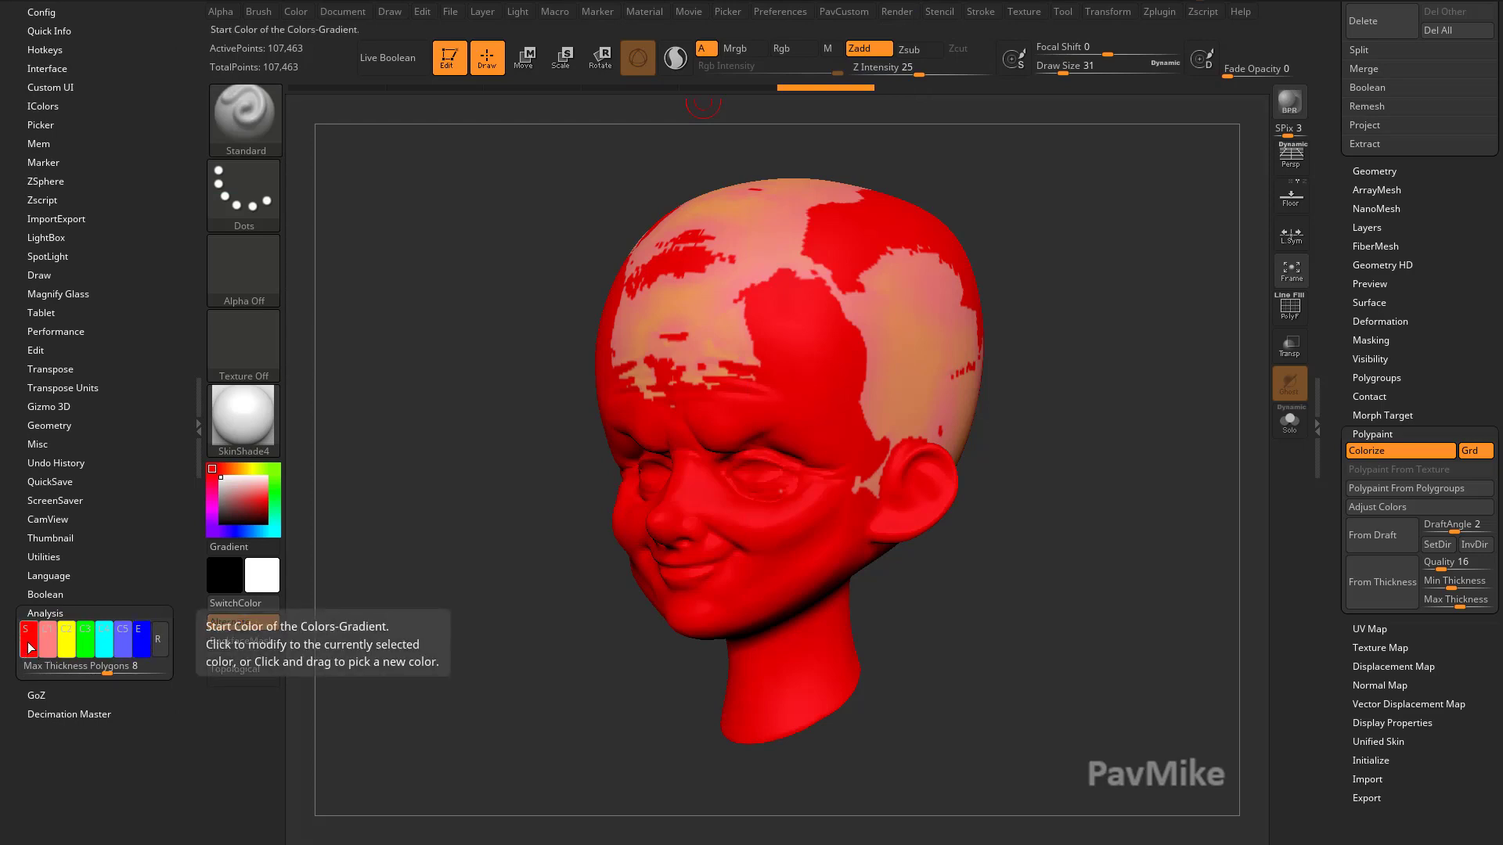
# Step: Reverse the Analysis colour gradient used for thickness, then reverse it back to start with red
pyautogui.click(164, 644)
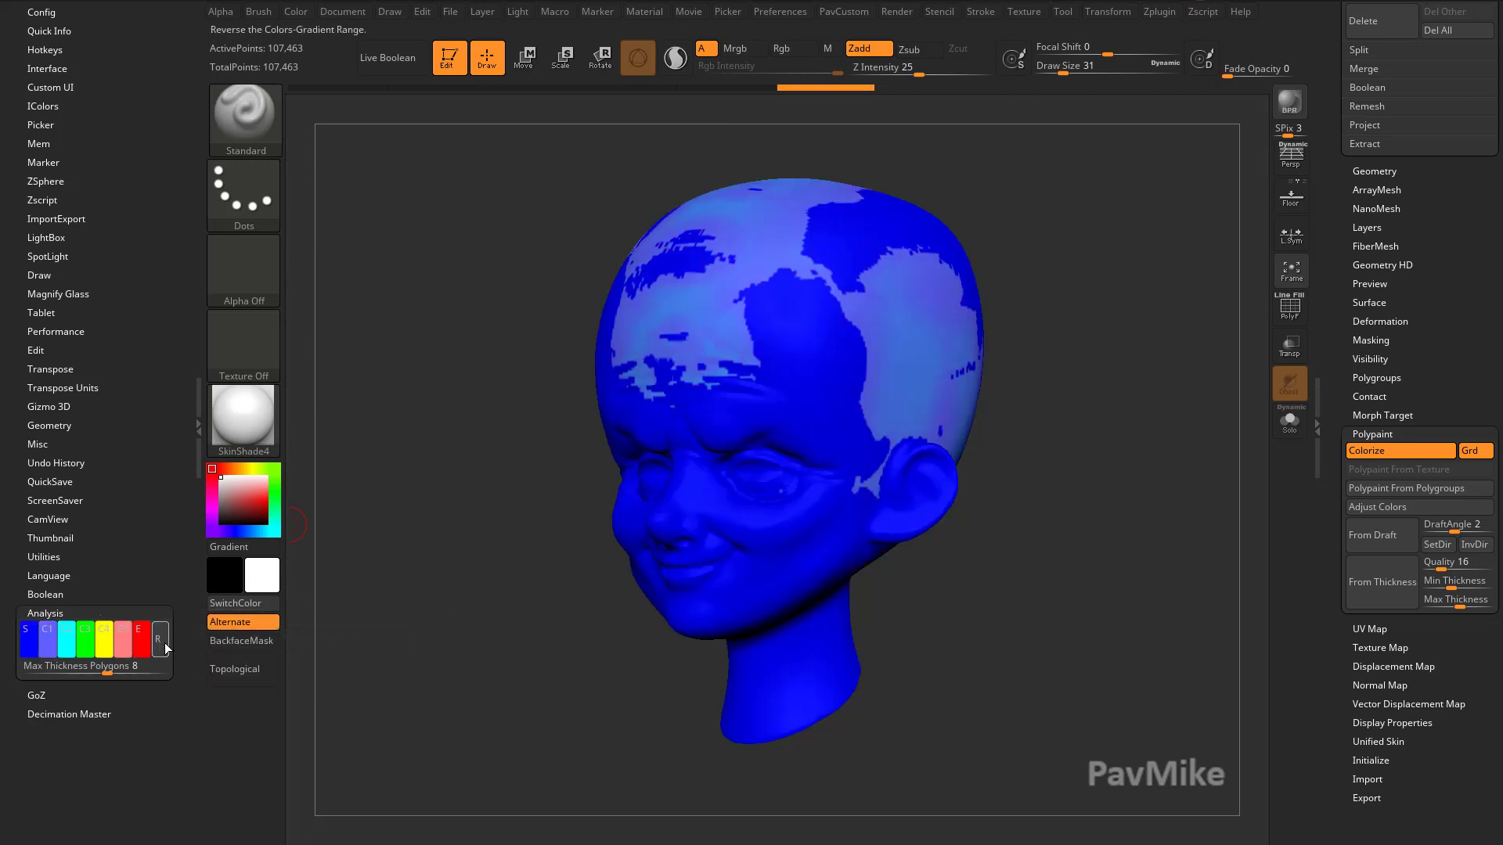
pyautogui.click(165, 643)
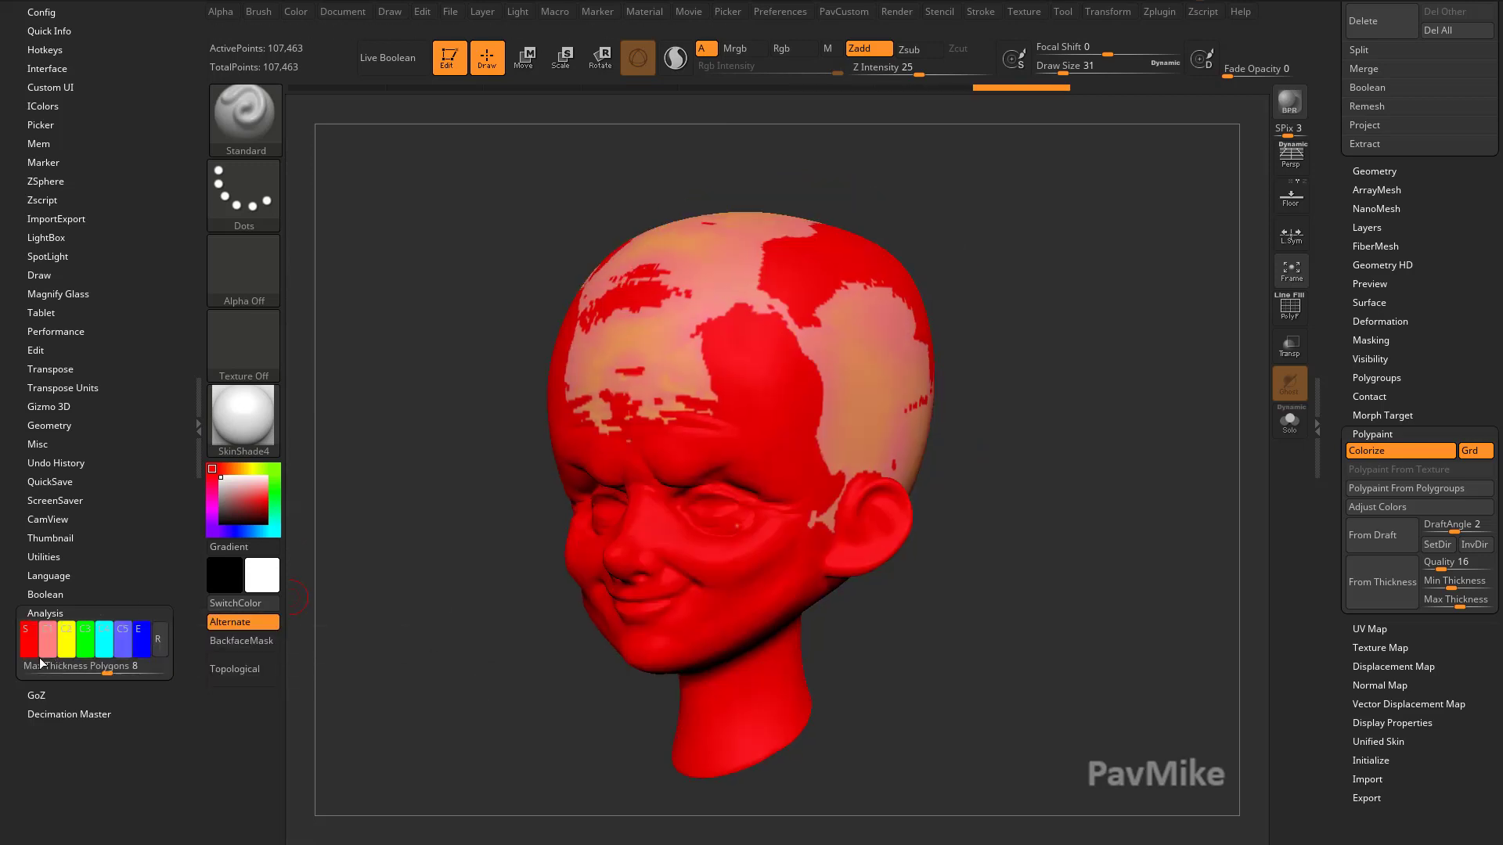
pyautogui.moveTo(505, 698); pyautogui.dragTo(1069, 536)
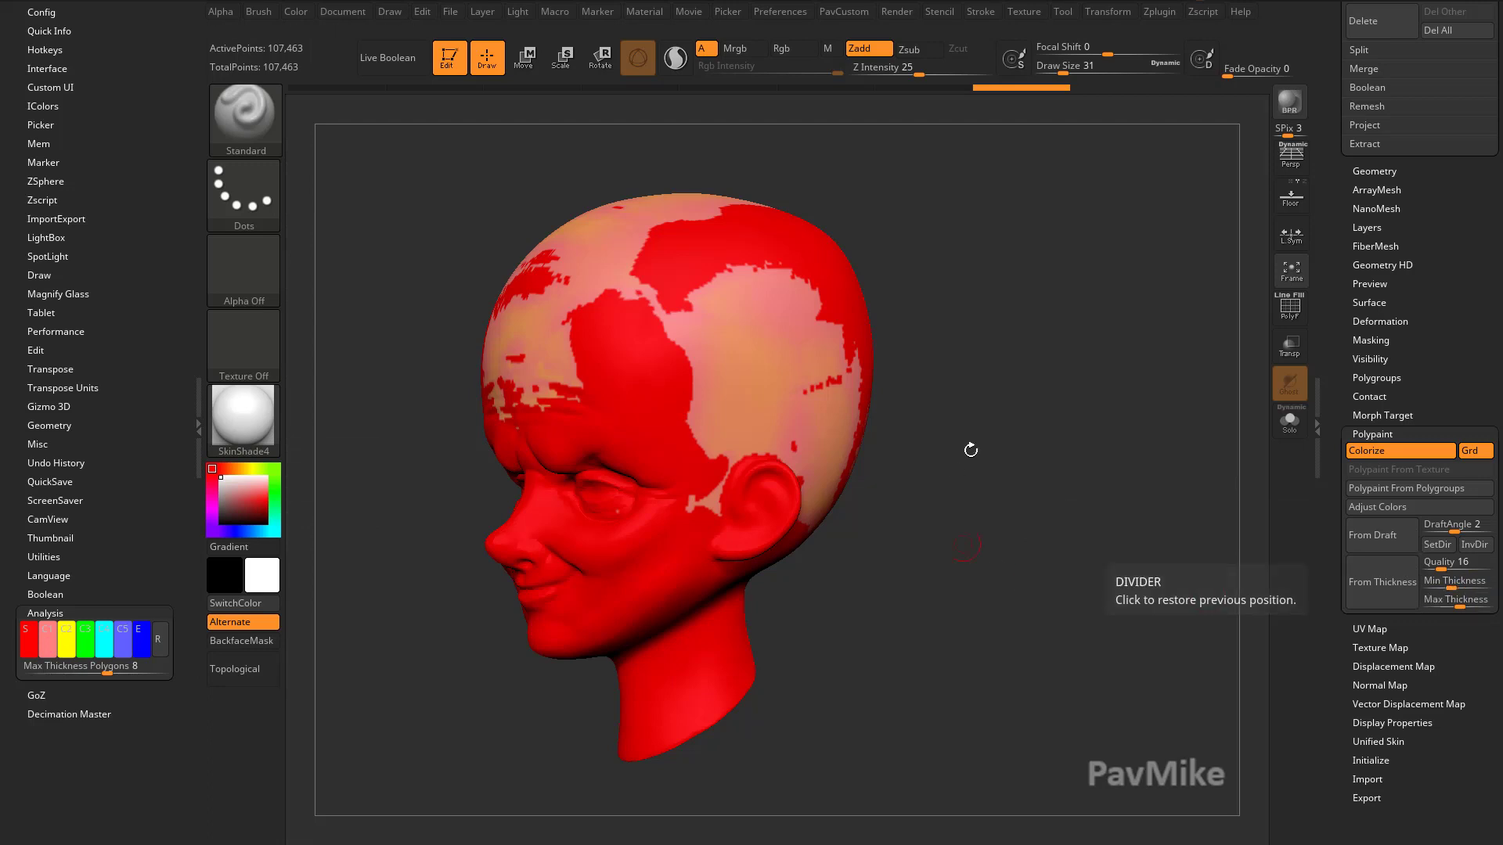
# Step: Measure the height of the head with the Transpose line
pyautogui.moveTo(970, 449); pyautogui.dragTo(1119, 438)
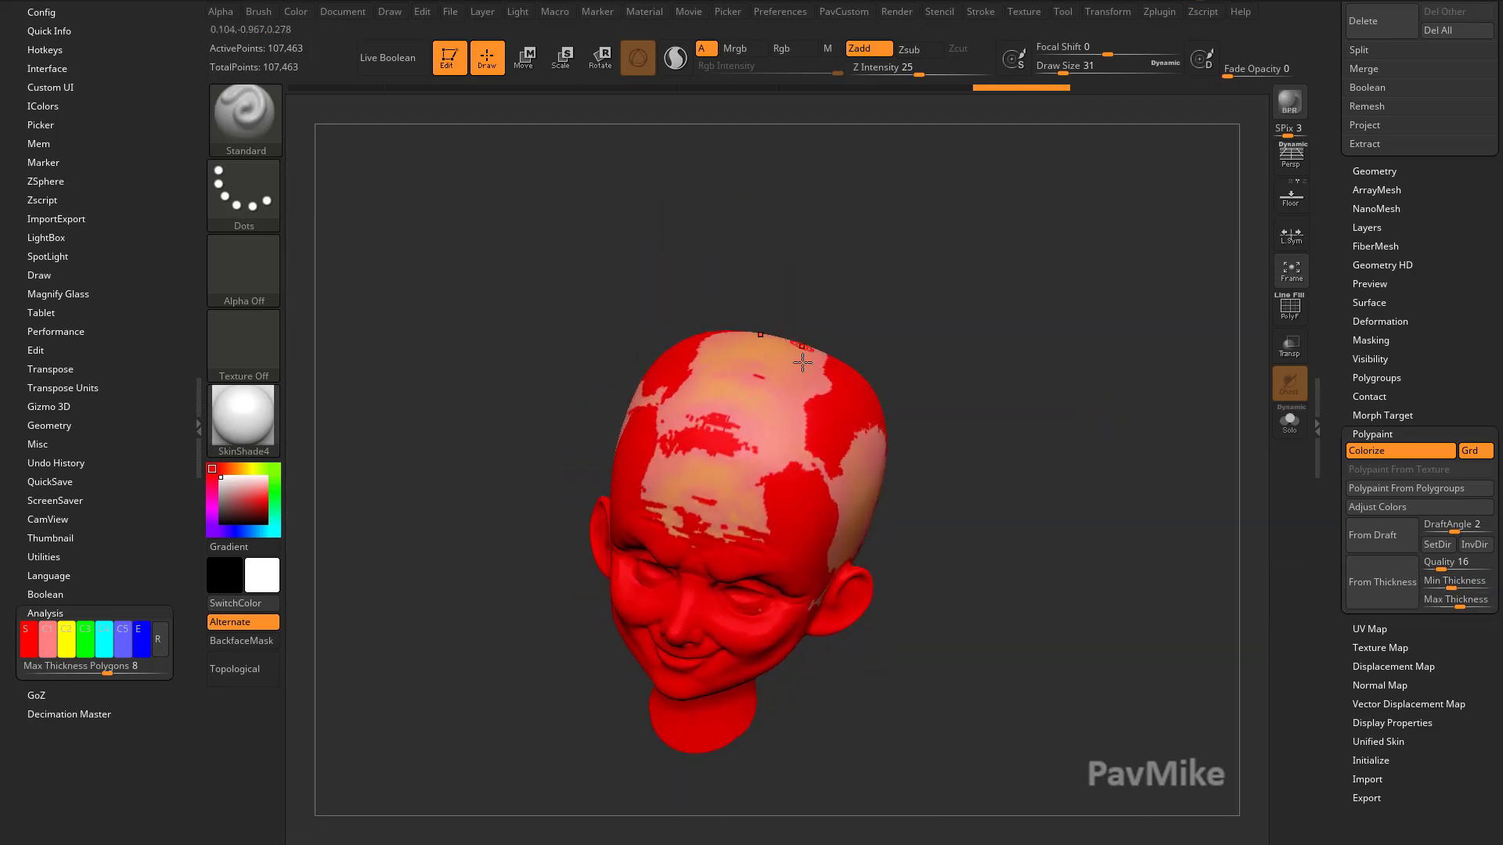
pyautogui.moveTo(923, 342); pyautogui.dragTo(745, 181)
pyautogui.press('w')
pyautogui.press('y')
pyautogui.moveTo(1127, 246); pyautogui.dragTo(1073, 251)
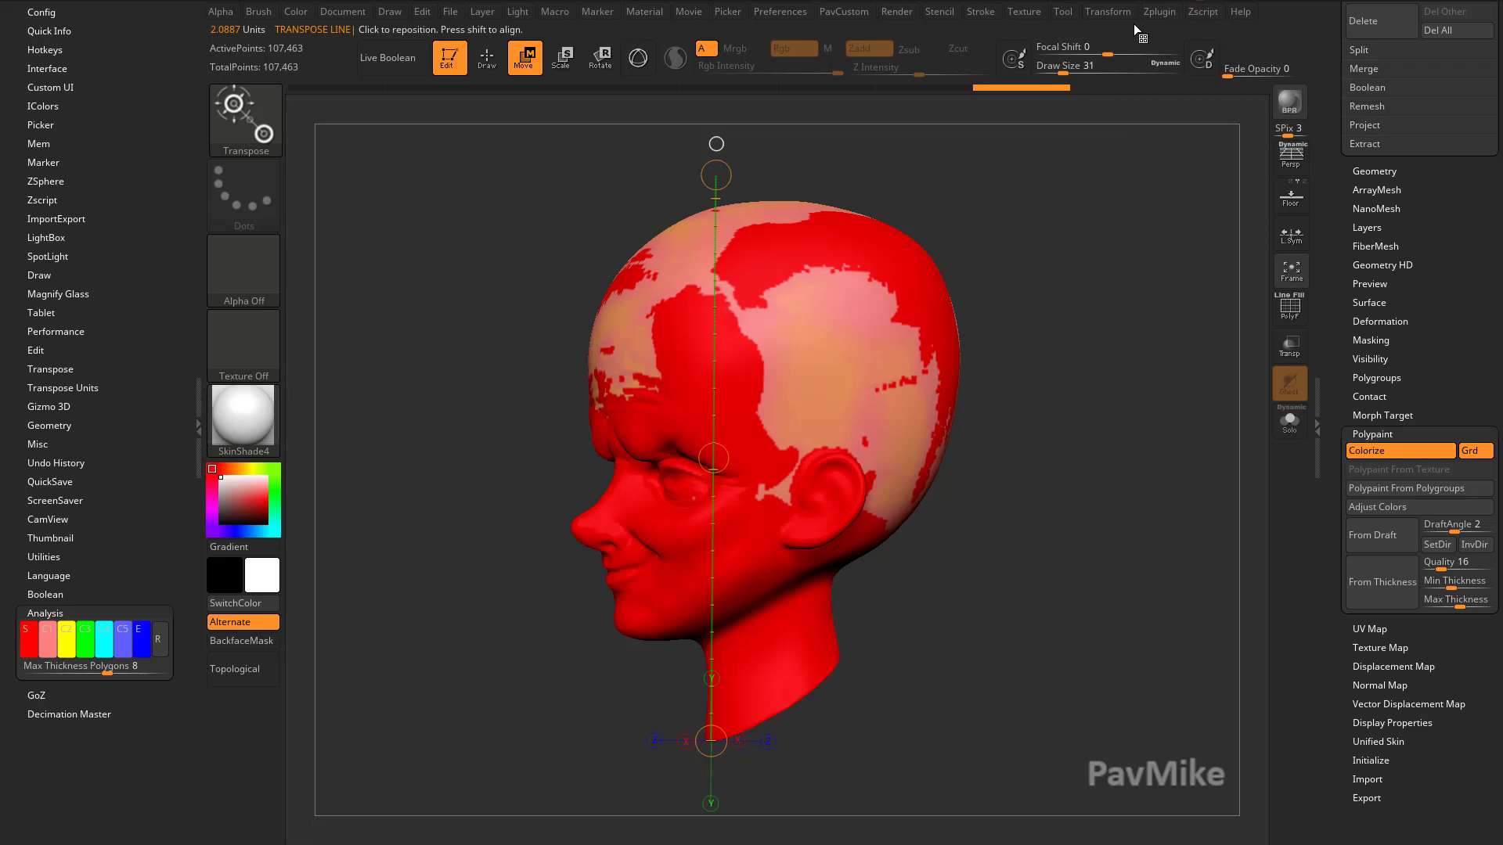
# Step: Dock the Zplugin palette and expand the Scale Master plugin settings
pyautogui.click(1158, 14)
pyautogui.moveTo(1149, 32); pyautogui.dragTo(45, 80)
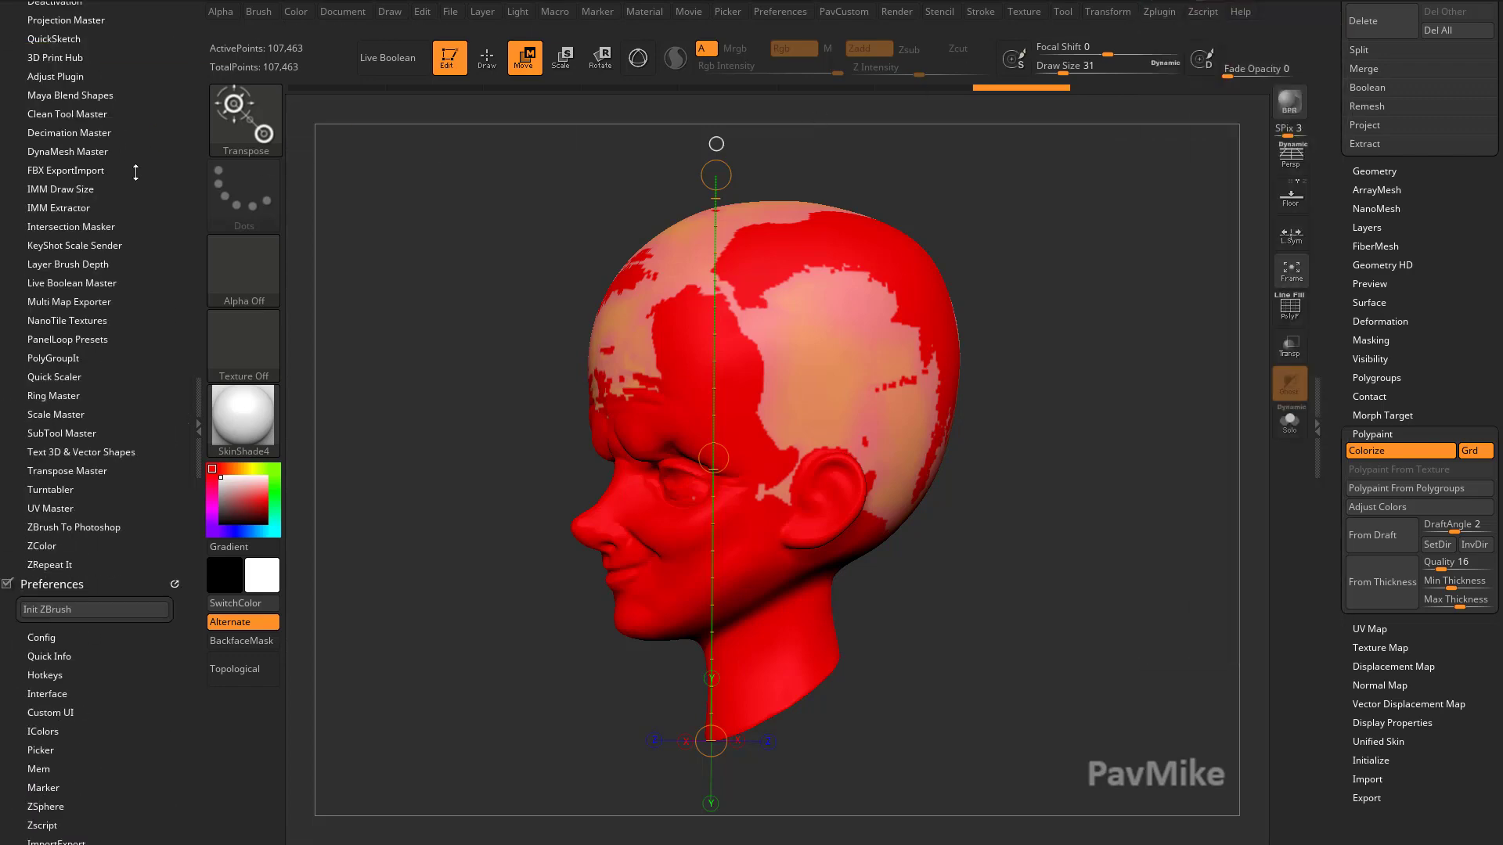
pyautogui.click(61, 413)
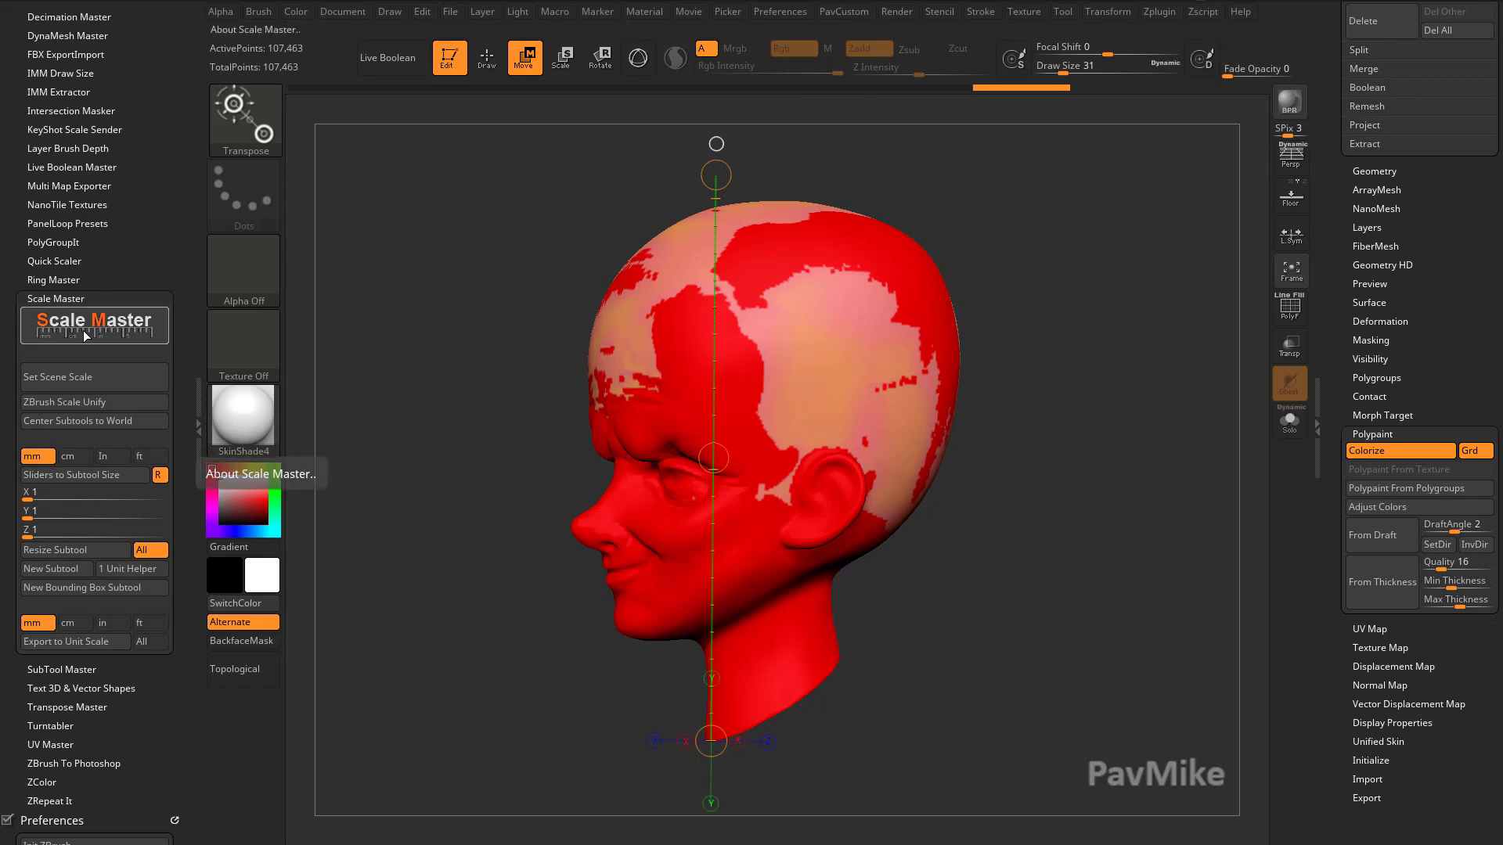
# Step: Page through the Scale Master help and open its usage video in the web browser
pyautogui.click(87, 335)
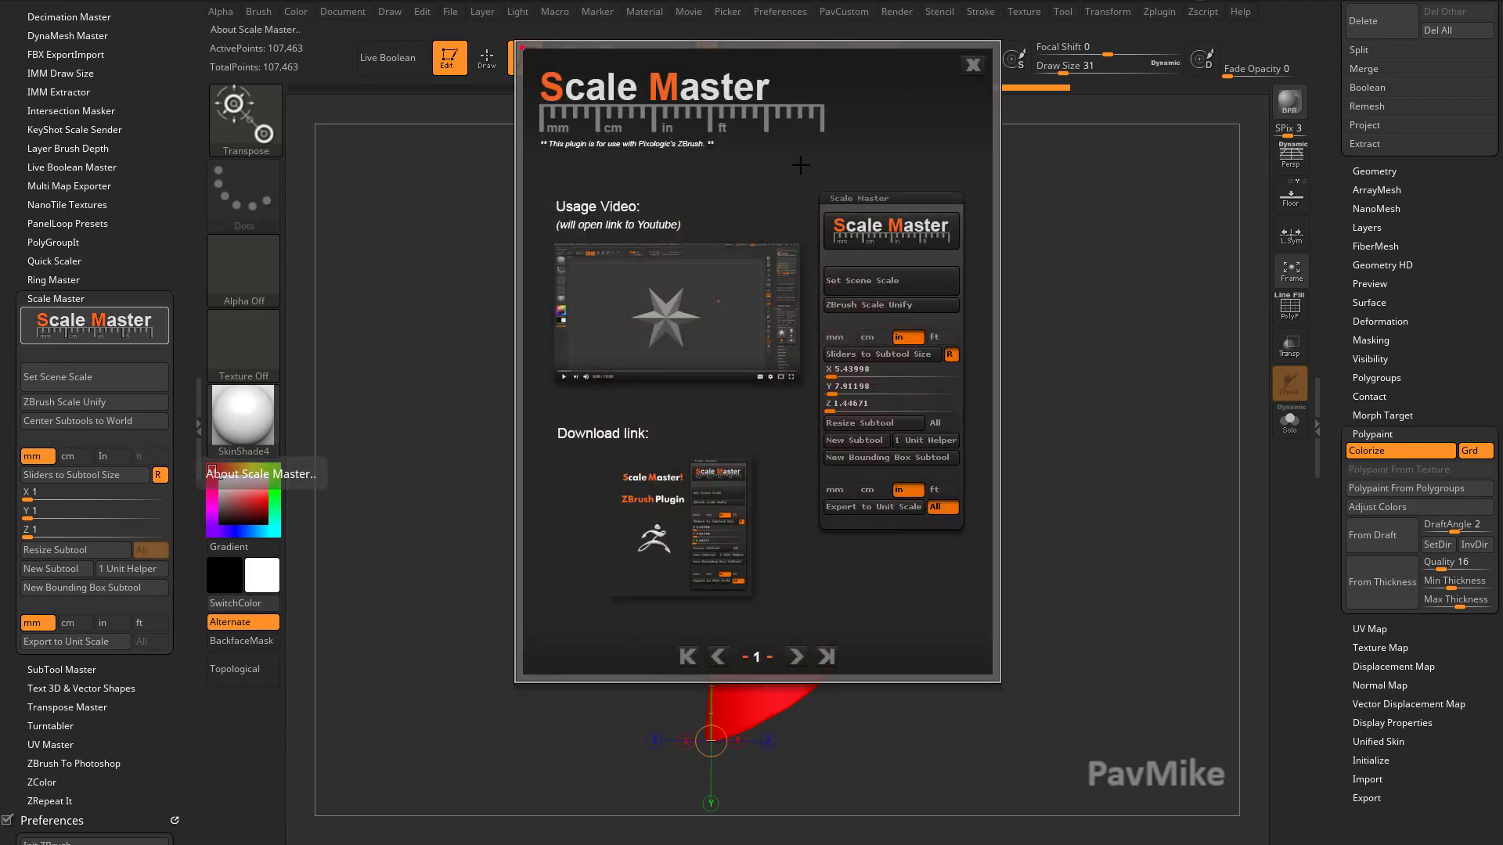
pyautogui.click(796, 657)
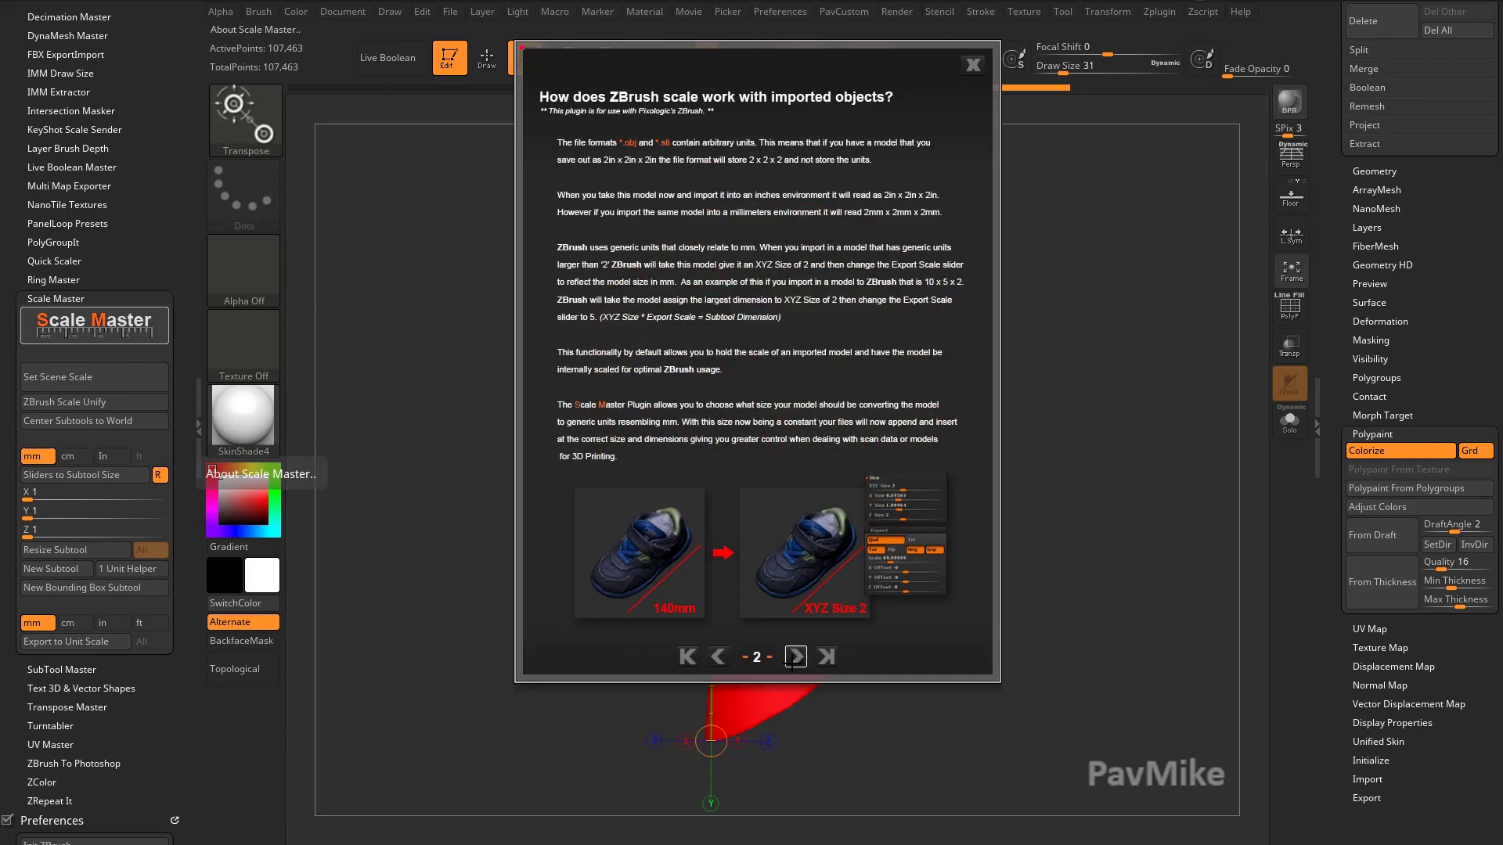
pyautogui.click(792, 663)
pyautogui.click(792, 663)
pyautogui.click(716, 662)
pyautogui.click(715, 663)
pyautogui.click(718, 658)
pyautogui.click(687, 324)
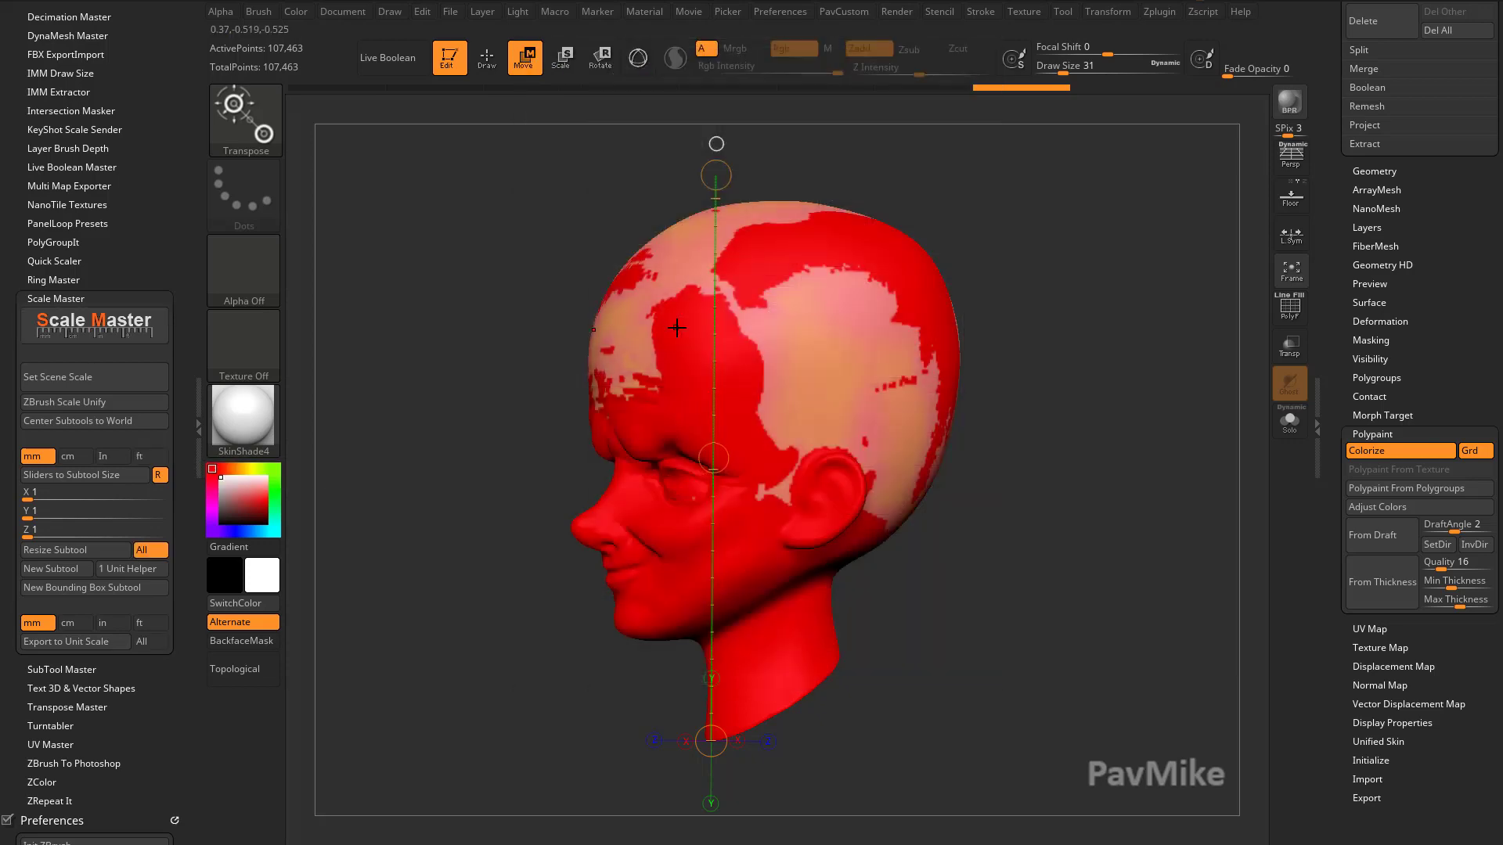
pyautogui.click(673, 446)
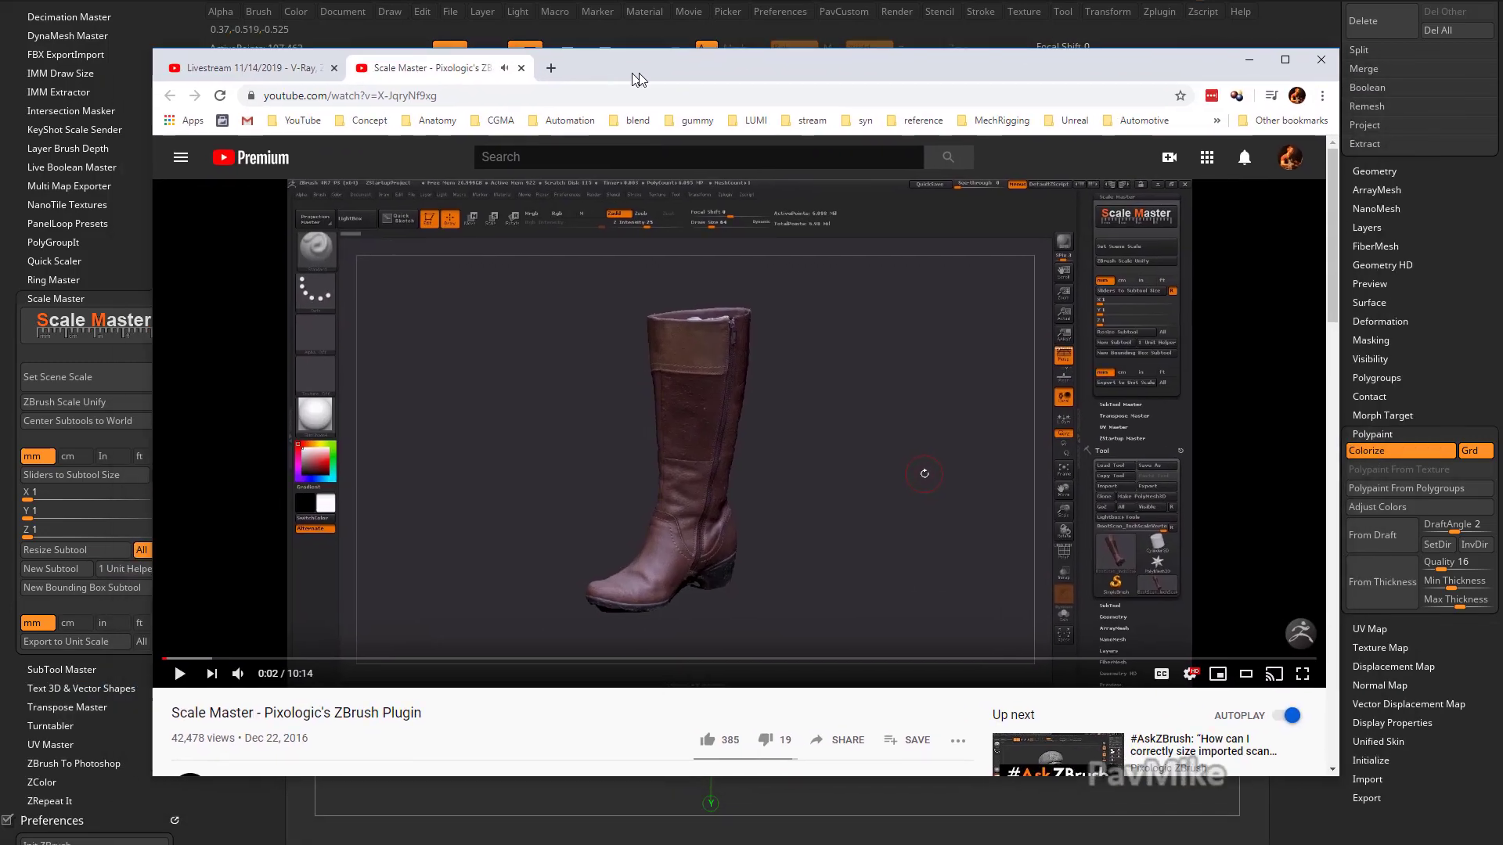
# Step: Return to ZBrush and recheck the head's measurement with the Transpose line in side view
pyautogui.press('q')
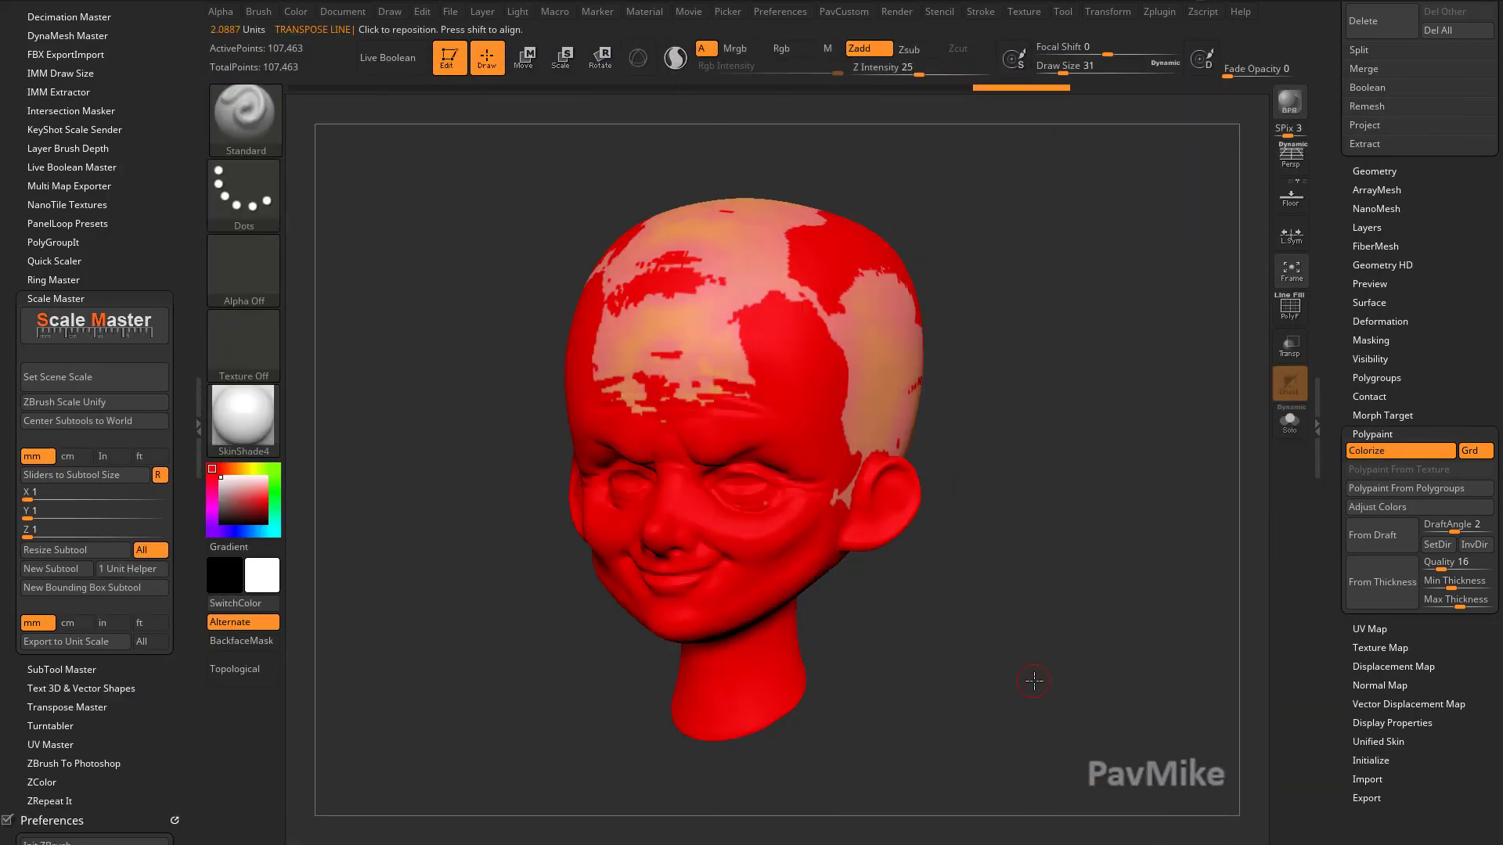
pyautogui.moveTo(1033, 681); pyautogui.dragTo(1021, 660)
pyautogui.keyDown('shift'); pyautogui.moveTo(950, 589); pyautogui.dragTo(983, 597); pyautogui.keyUp('shift')
pyautogui.press('w')
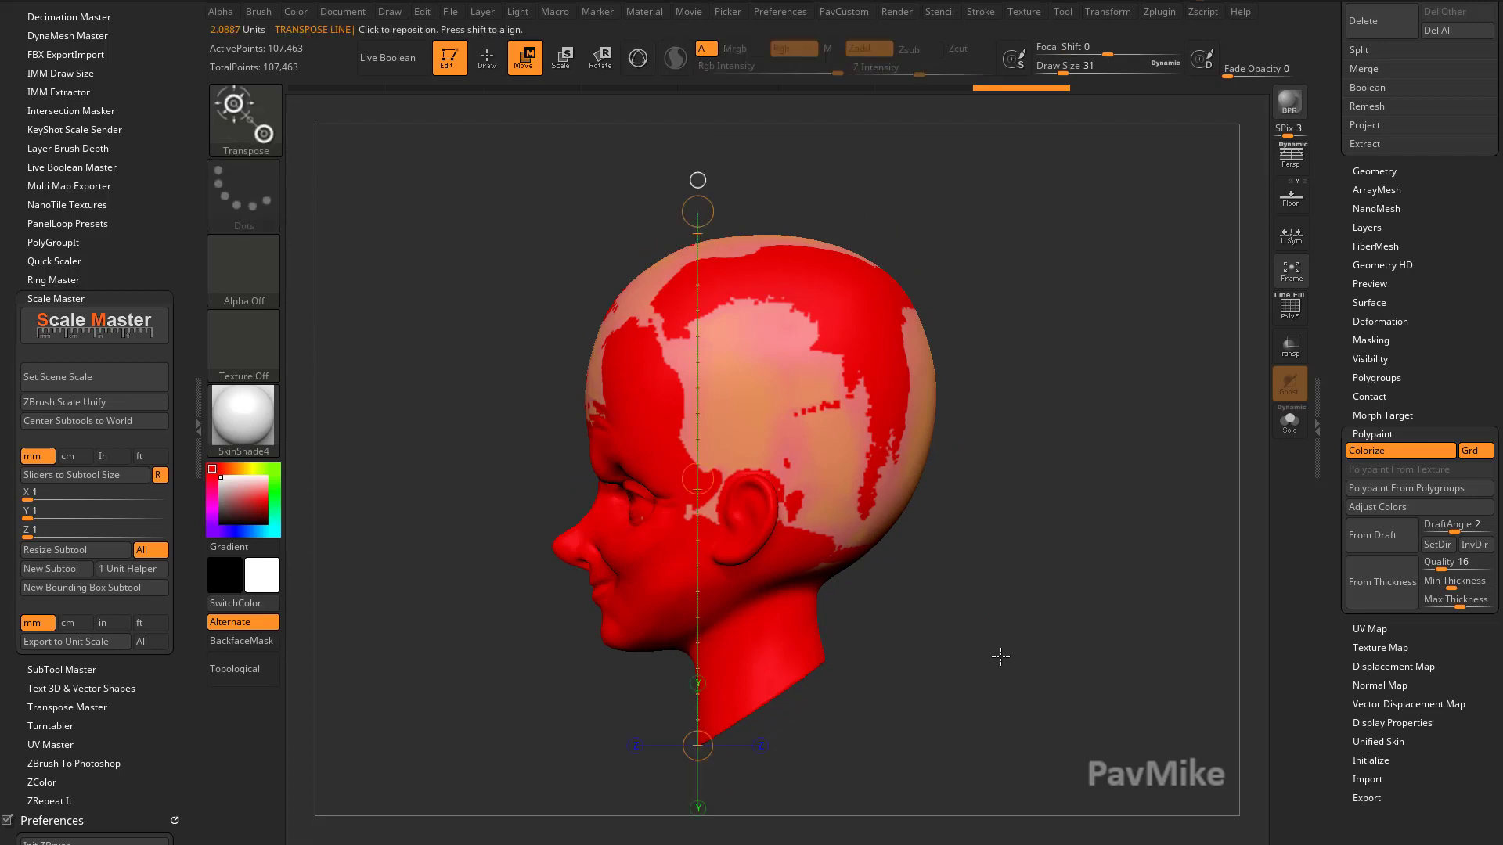
pyautogui.moveTo(1022, 443); pyautogui.dragTo(1107, 476)
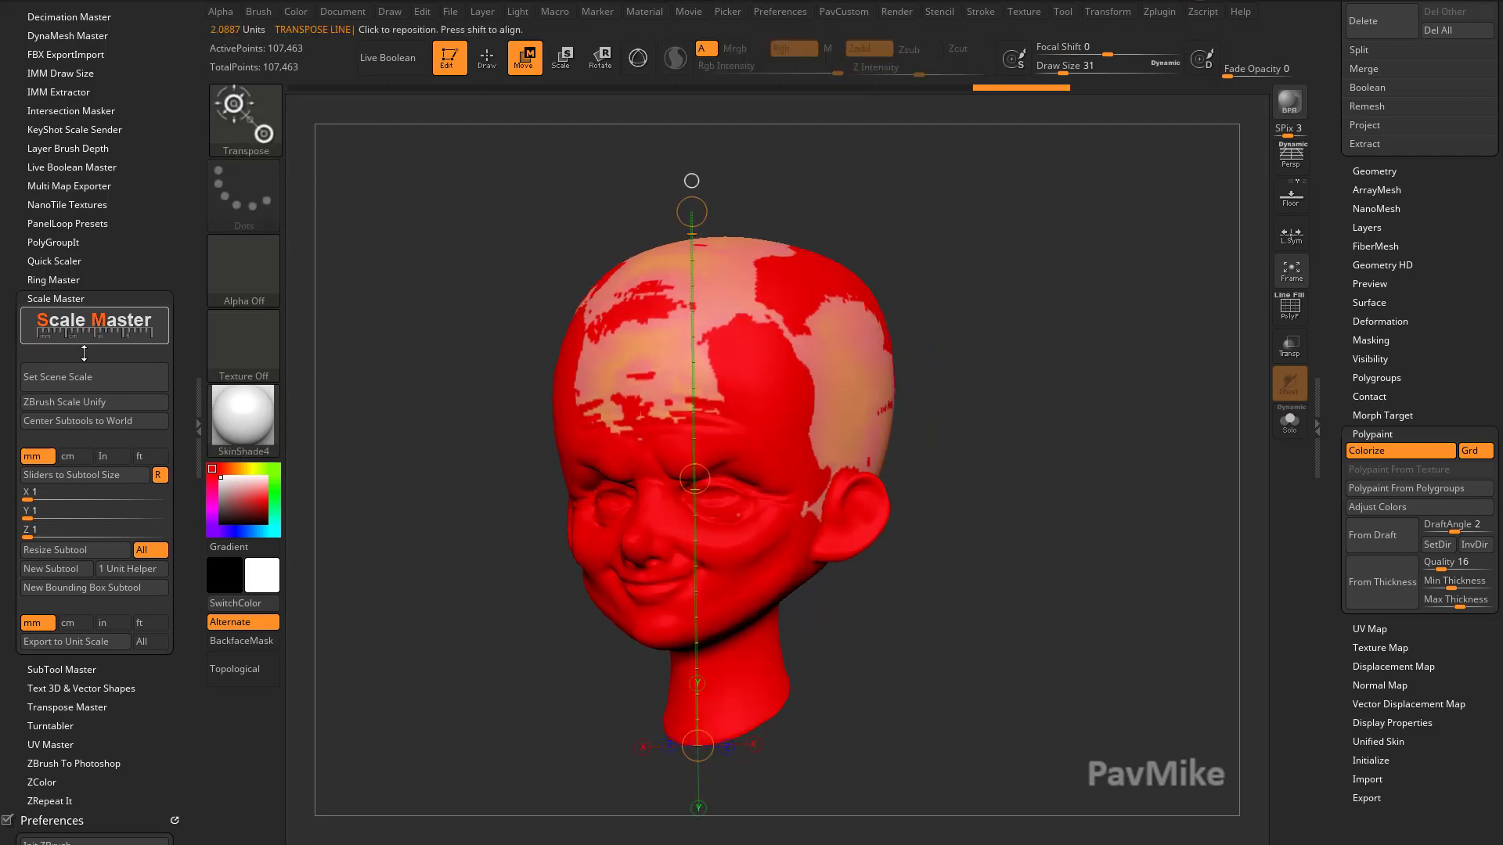
# Step: Set the scene scale with Scale Master, choosing 1.42 x 2.00 x 1.50 in for the head
pyautogui.click(78, 379)
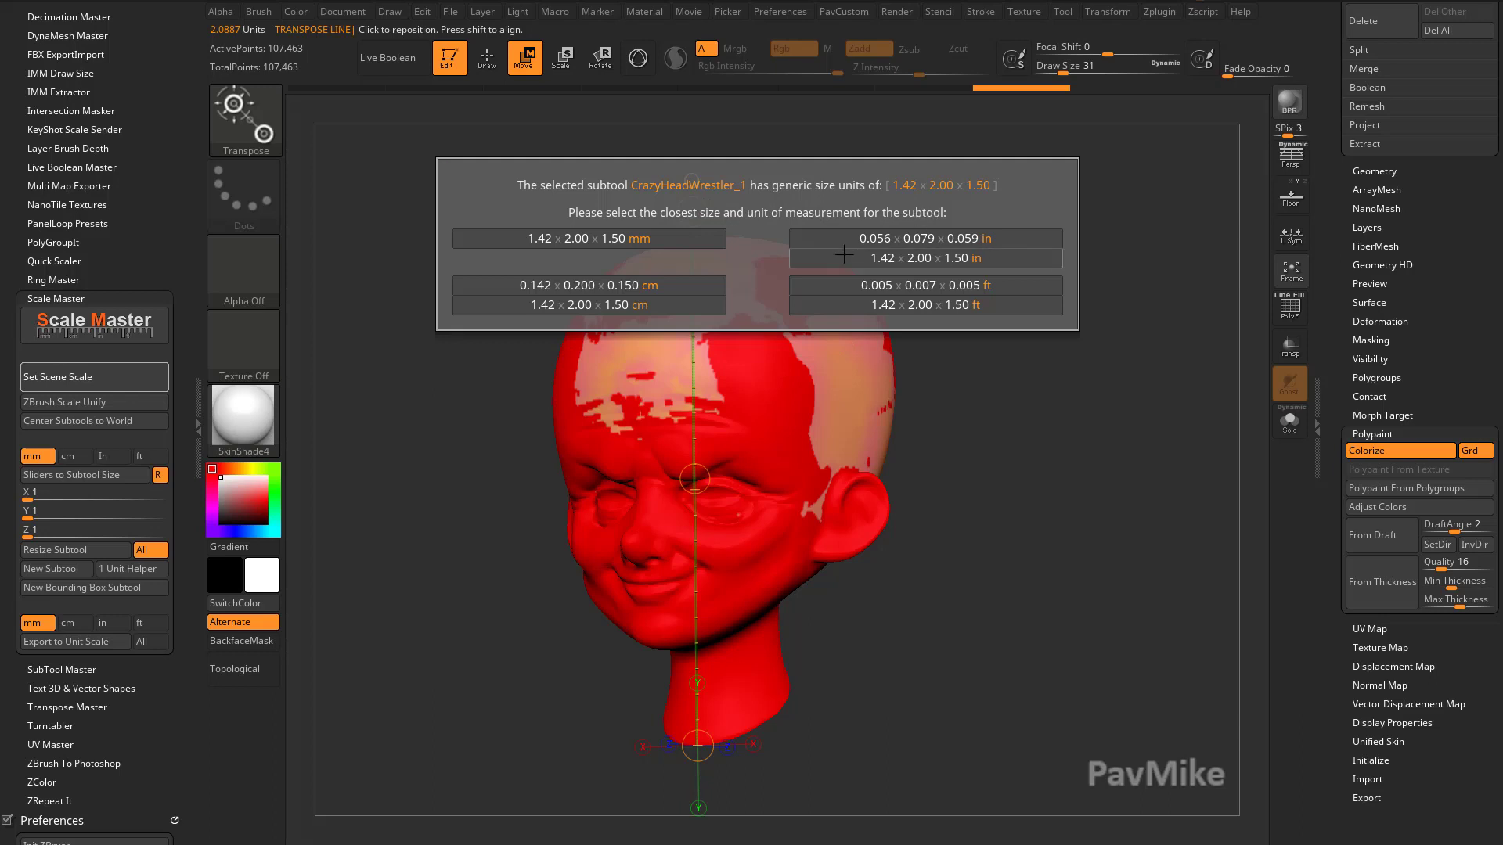
pyautogui.click(999, 258)
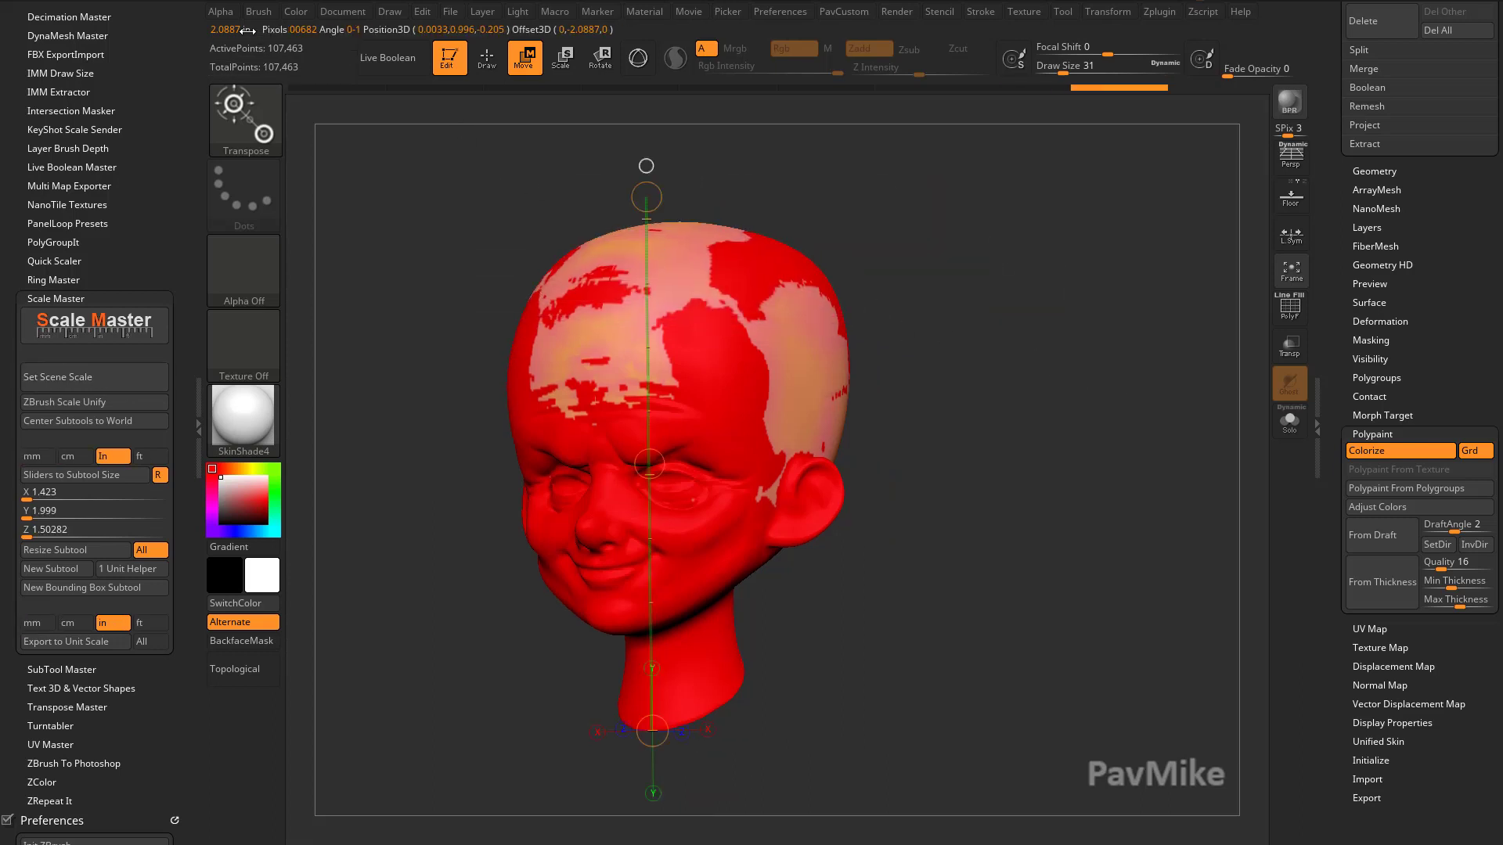
pyautogui.keyDown('shift'); pyautogui.moveTo(947, 225); pyautogui.dragTo(825, 243); pyautogui.keyUp('shift')
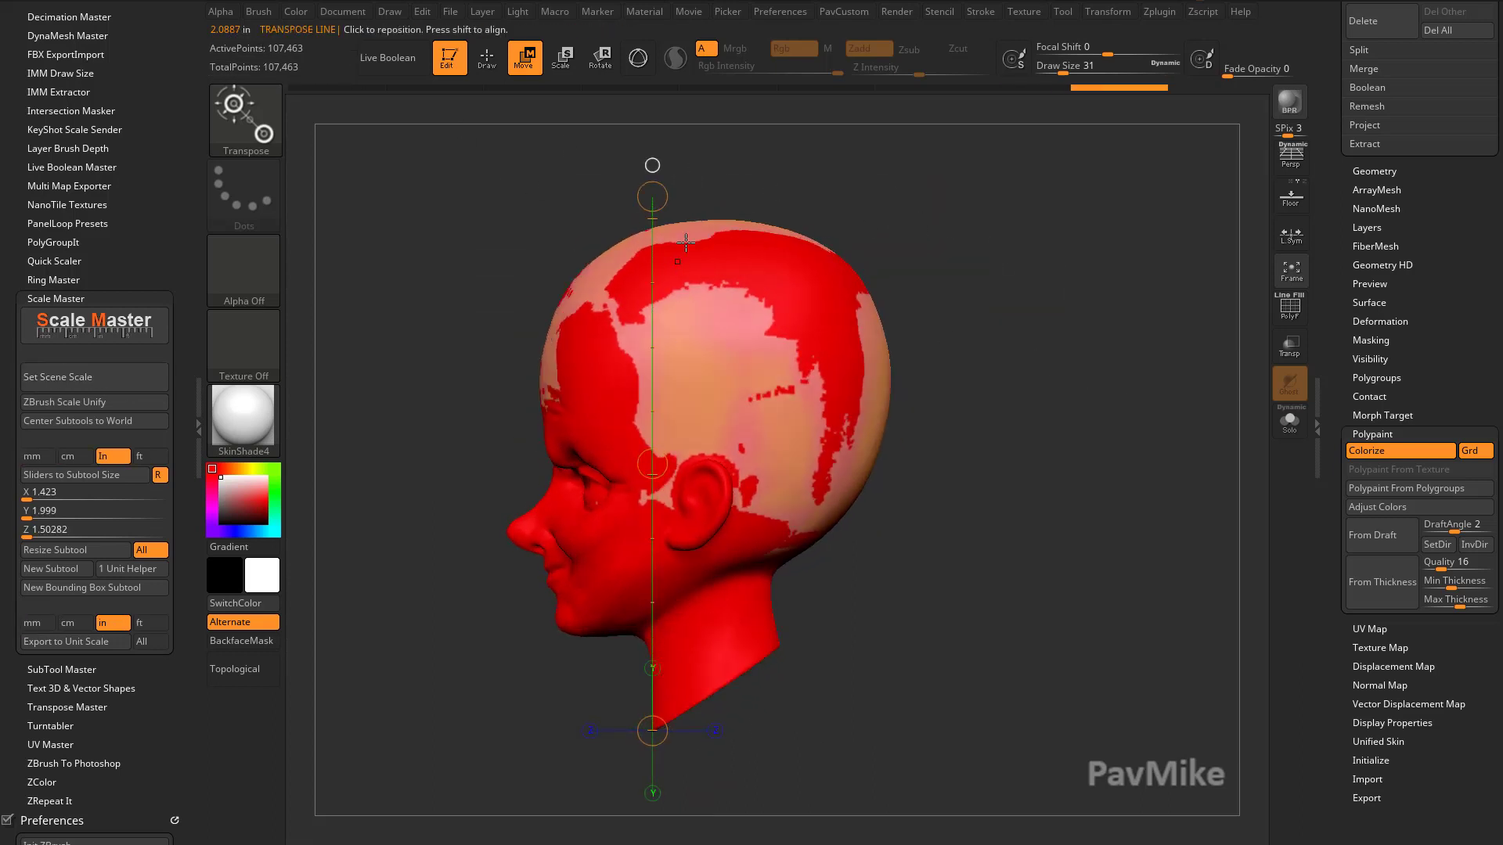
pyautogui.moveTo(939, 251); pyautogui.dragTo(1086, 343)
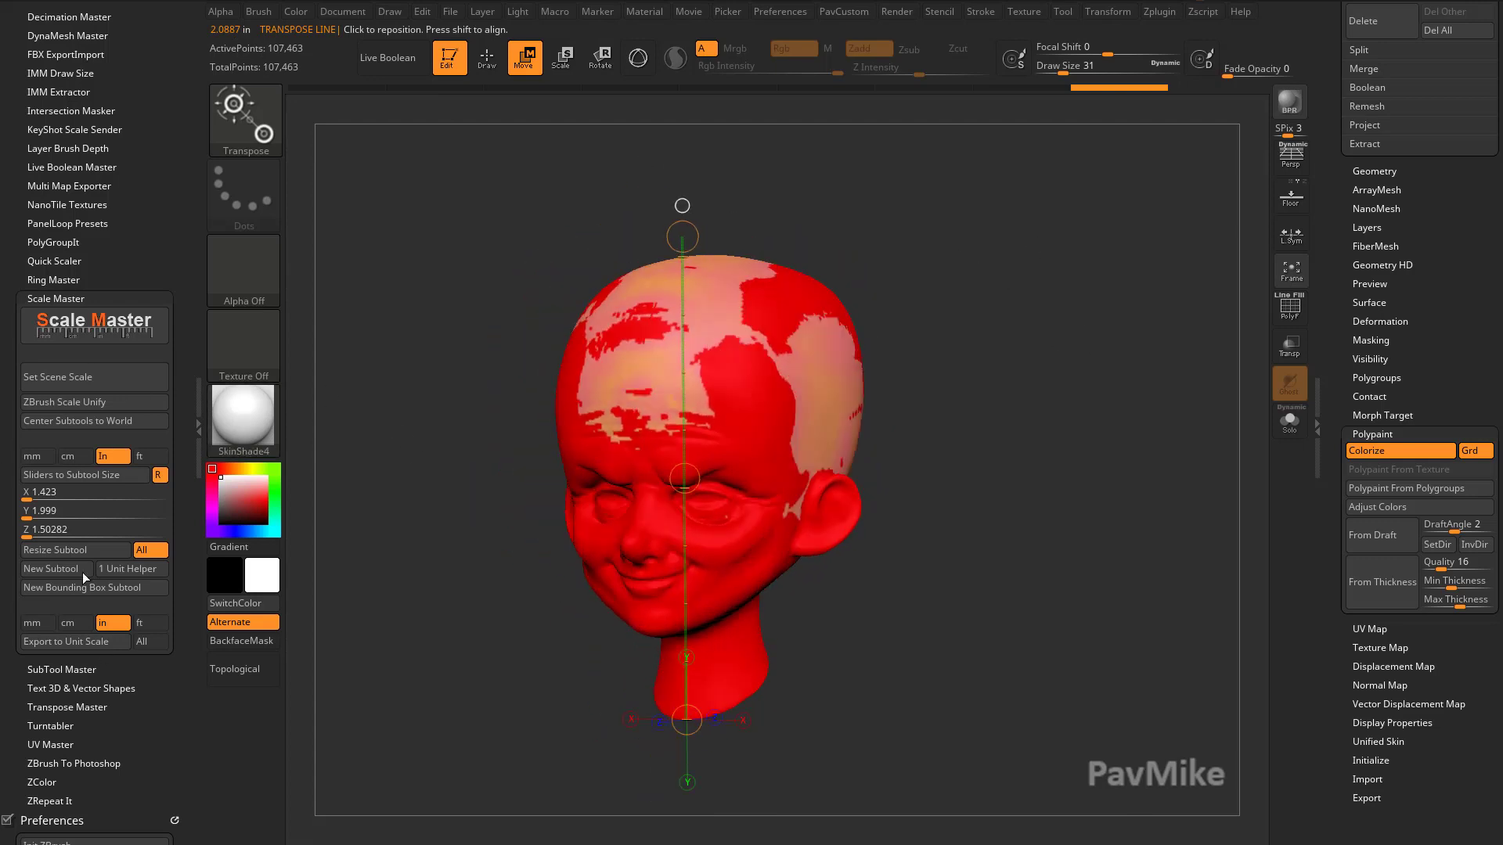
# Step: Resize the head proportionally to 2.5 in high with Scale Master and inspect the rescaled model
pyautogui.moveTo(352, 509); pyautogui.dragTo(380, 461)
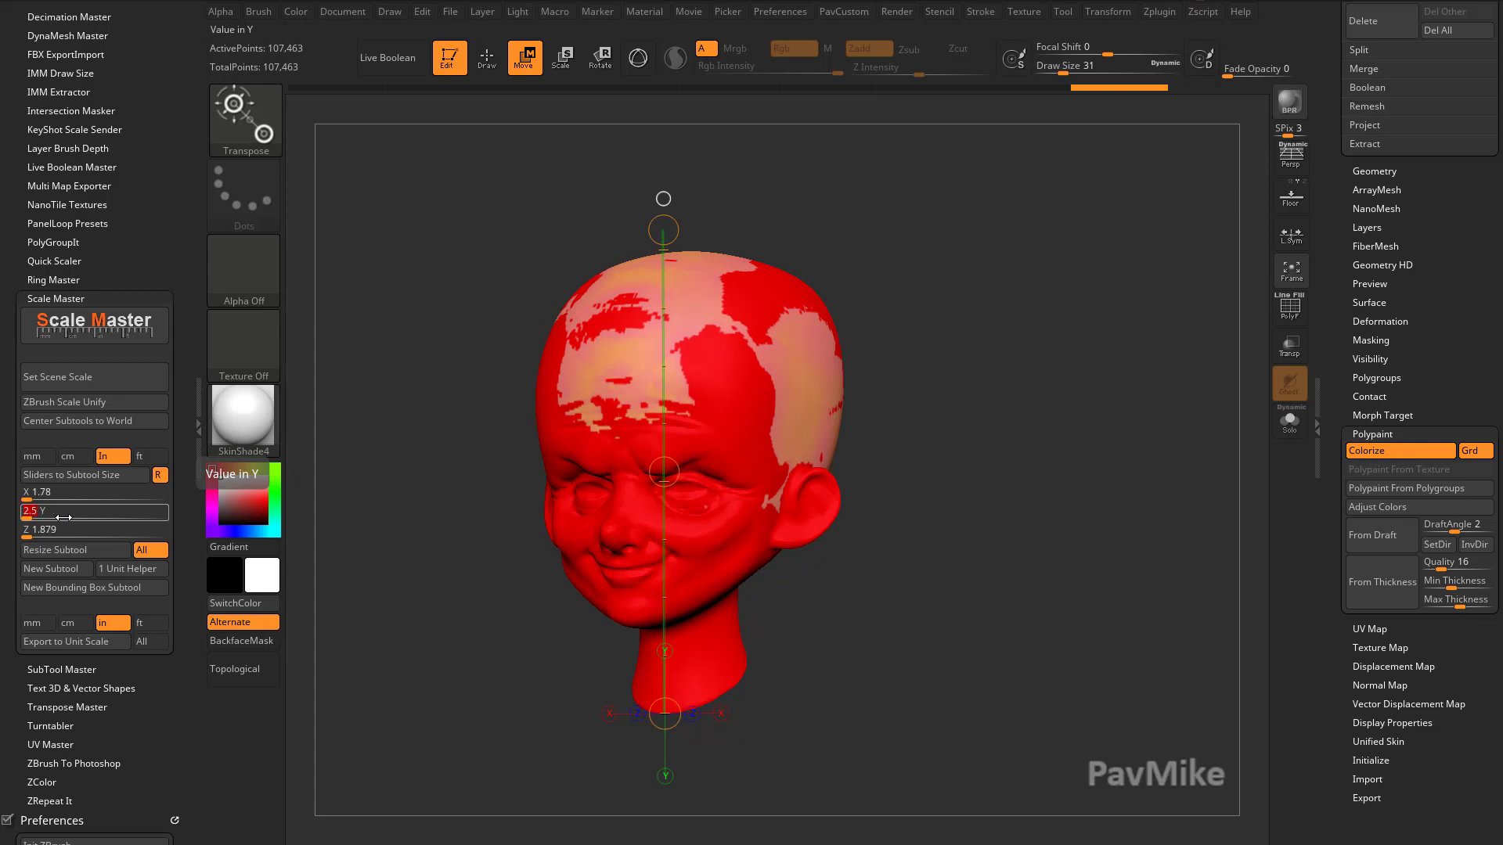
pyautogui.click(72, 548)
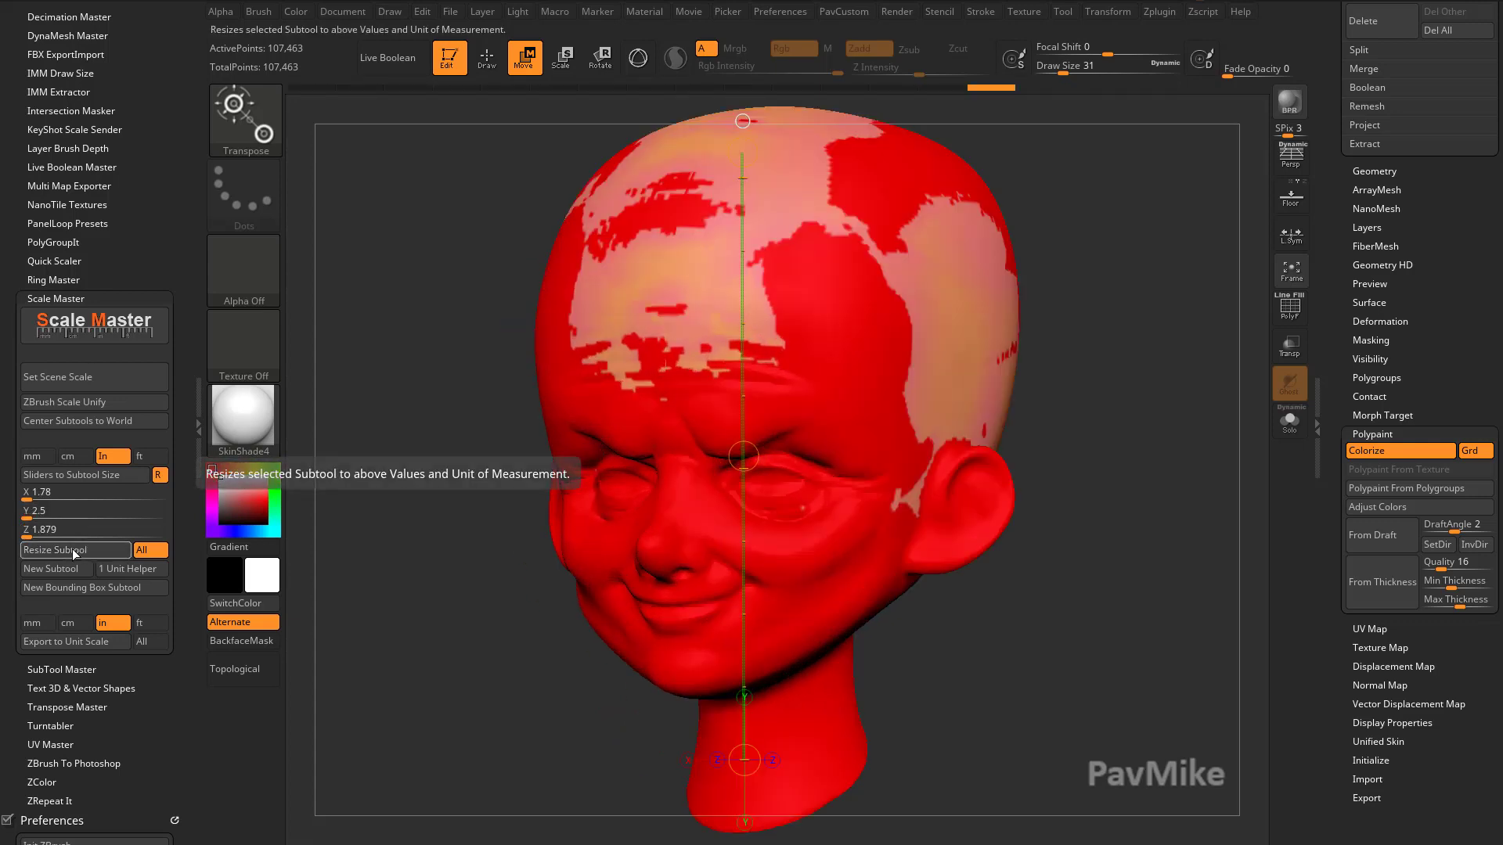
pyautogui.keyDown('alt'); pyautogui.moveTo(460, 585); pyautogui.dragTo(430, 540); pyautogui.keyUp('alt')
pyautogui.keyDown('alt'); pyautogui.moveTo(1062, 655); pyautogui.dragTo(1031, 639); pyautogui.keyUp('alt')
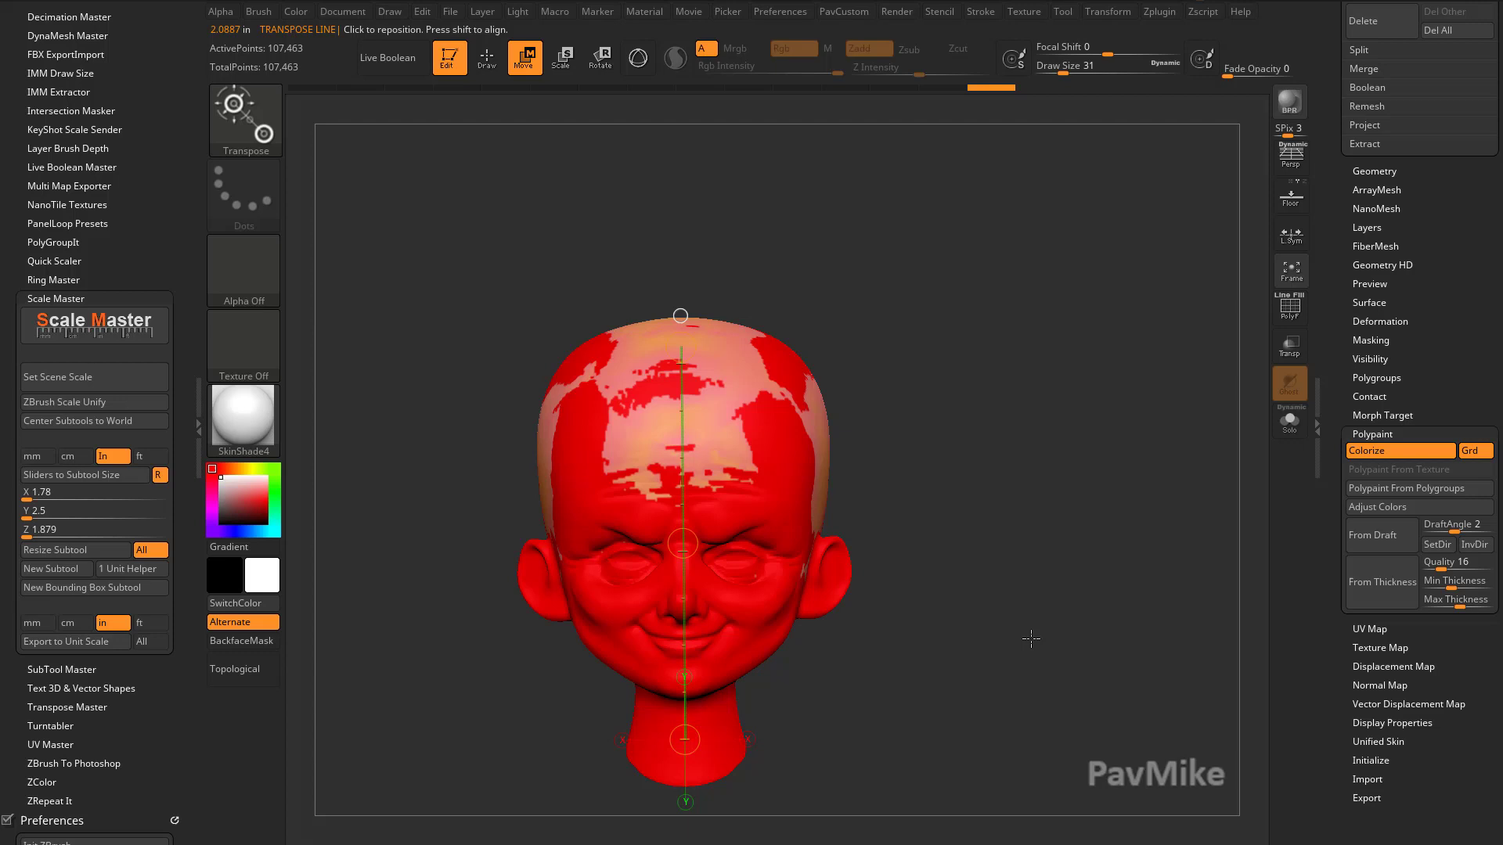
pyautogui.moveTo(1031, 638); pyautogui.dragTo(992, 615)
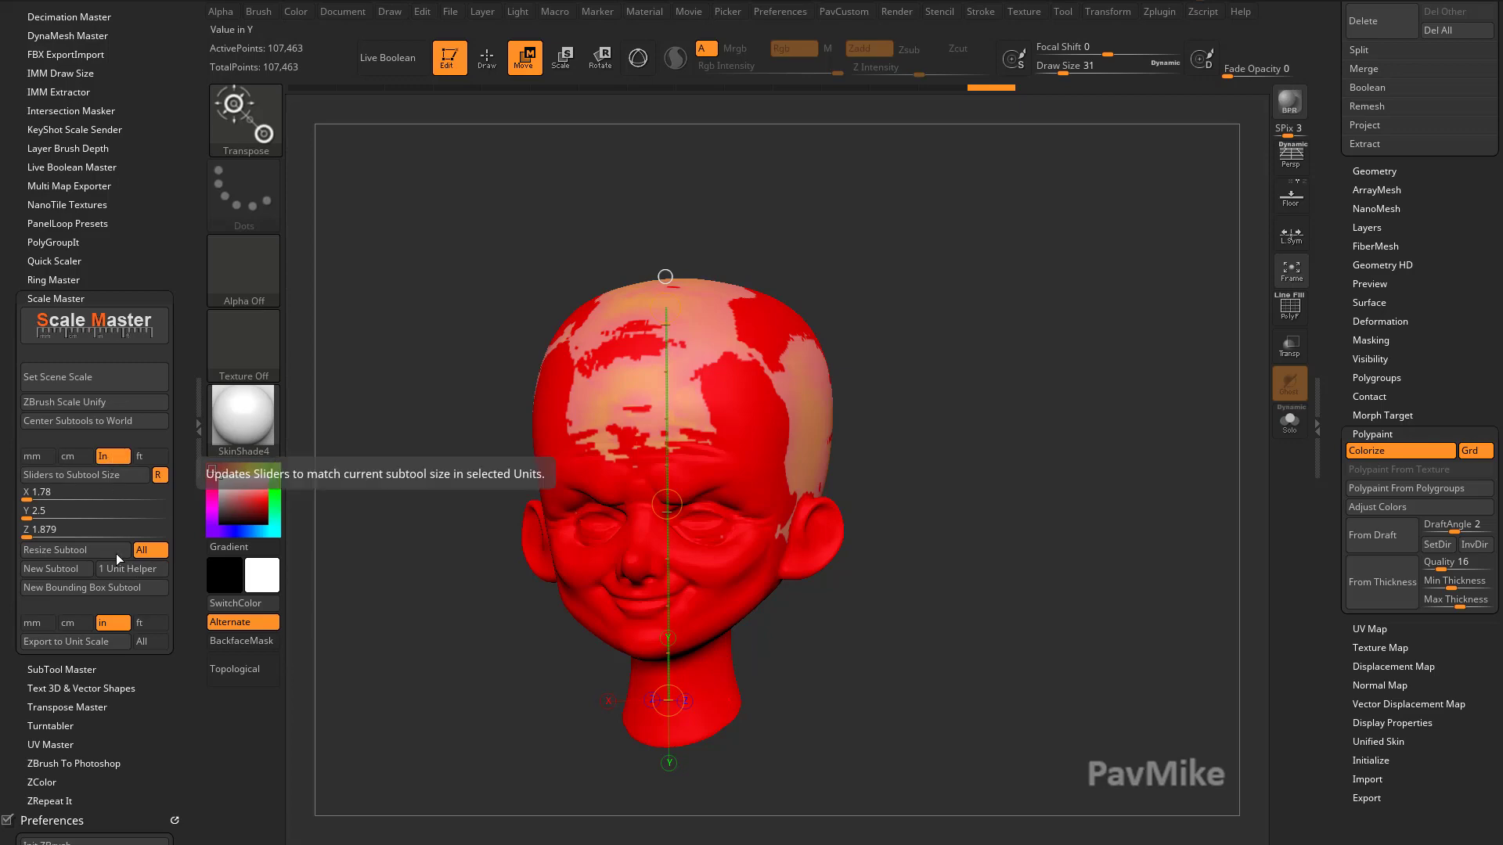
# Step: Add a 1-inch unit helper cube as a subtool and inspect it in isolation before showing the head again
pyautogui.click(120, 569)
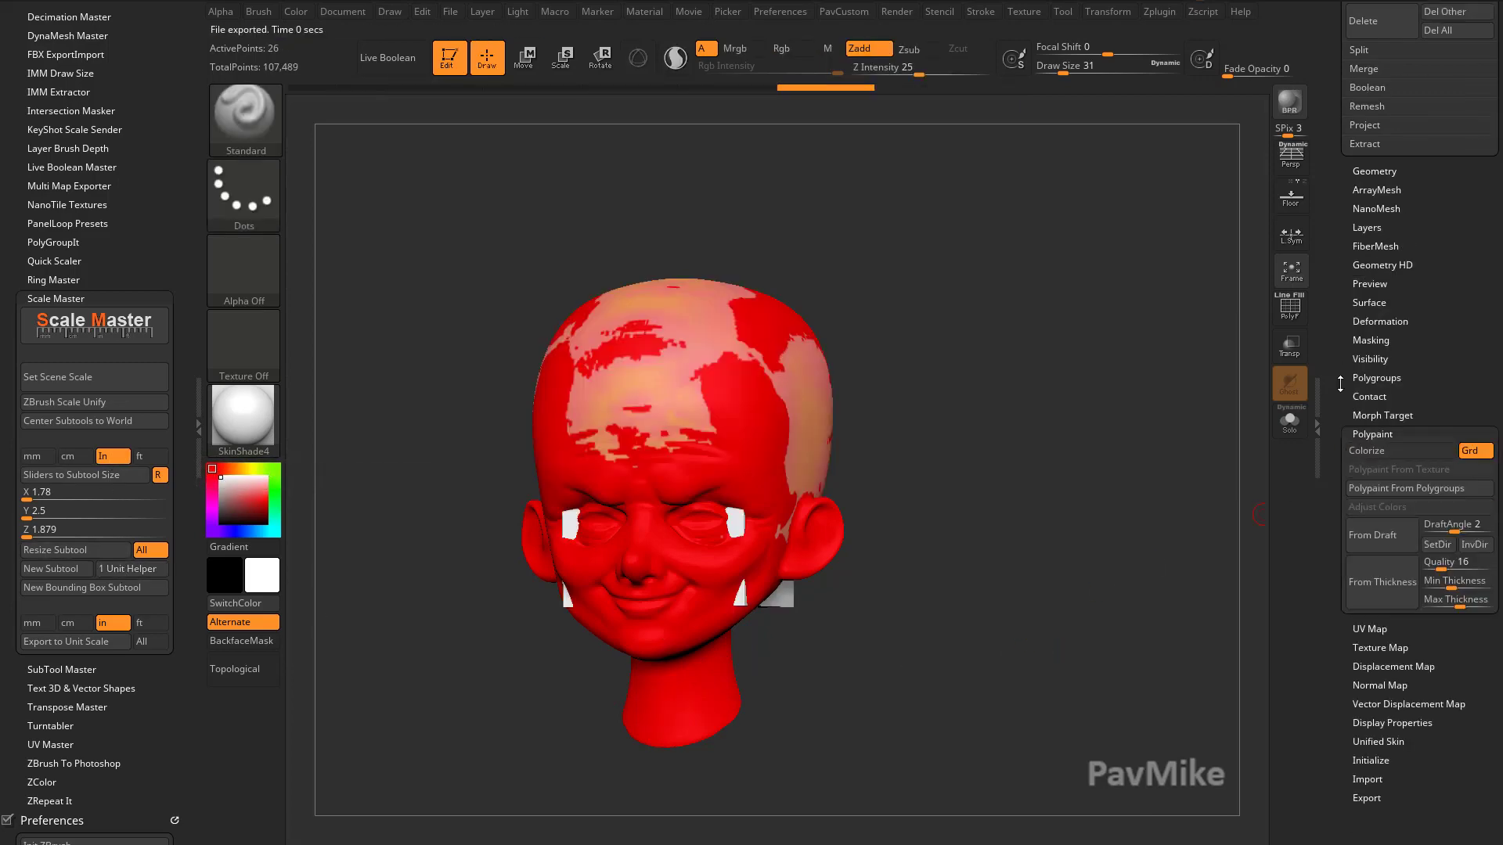
pyautogui.moveTo(1339, 383); pyautogui.dragTo(1356, 575)
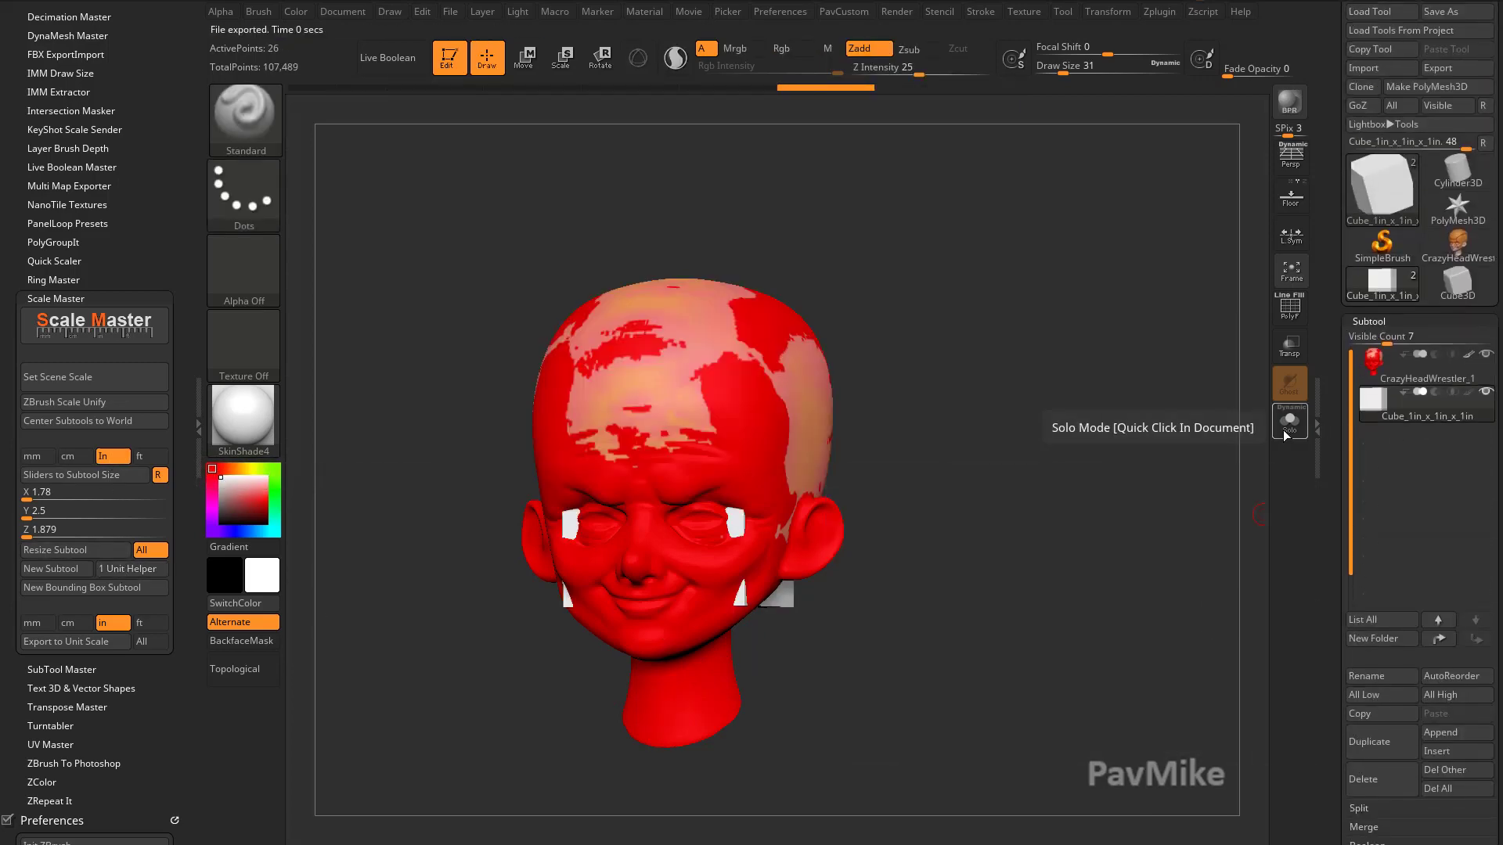
pyautogui.click(1283, 435)
pyautogui.moveTo(1132, 449); pyautogui.dragTo(1080, 474)
pyautogui.moveTo(1439, 420)
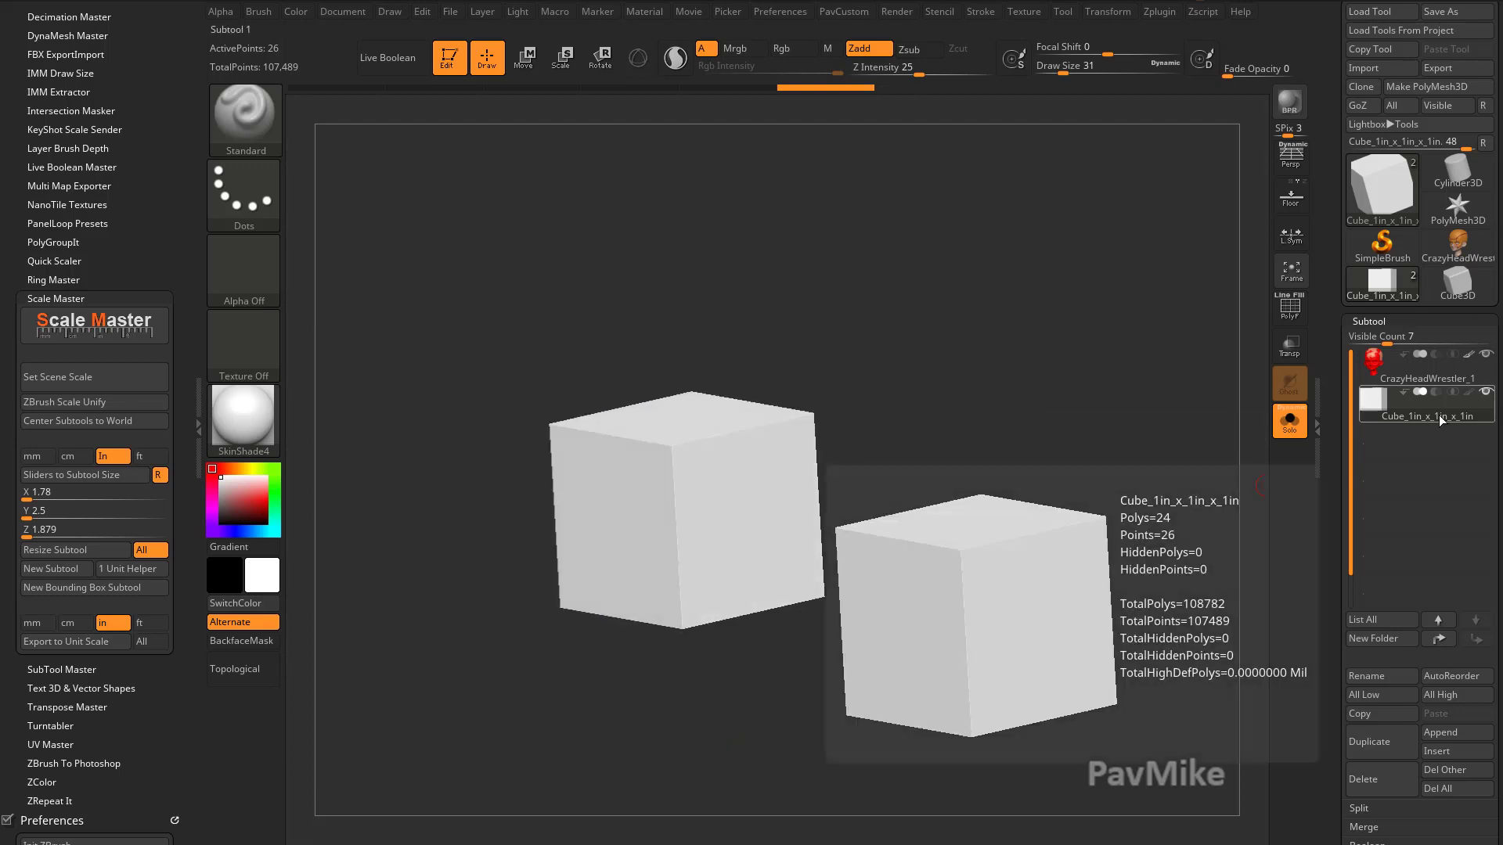
pyautogui.click(1185, 468)
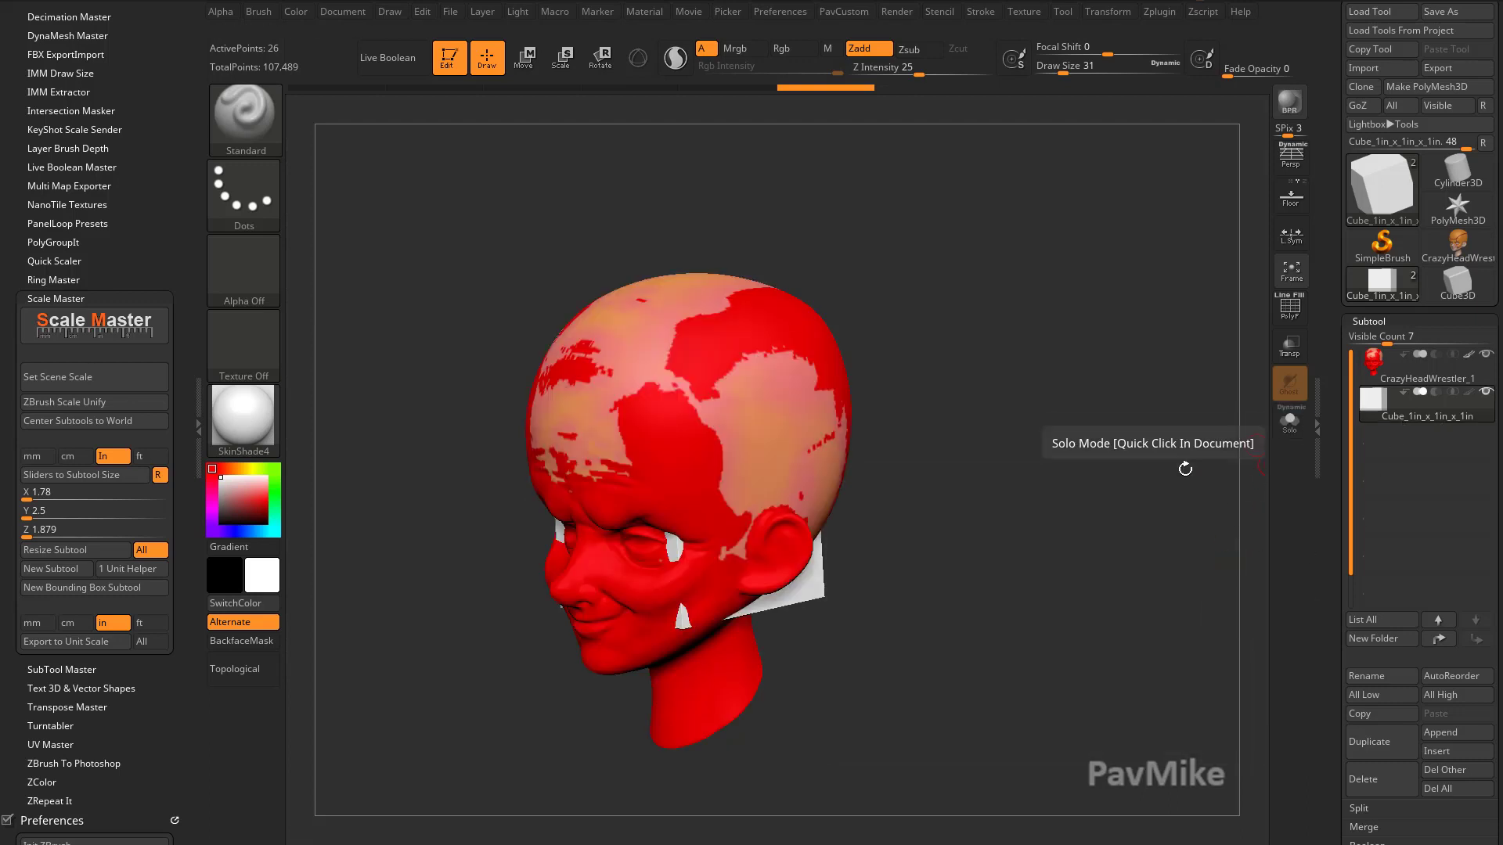
# Step: Move the 1-inch helper cube along Z to behind the head and view both for size comparison
pyautogui.keyDown('shift'); pyautogui.moveTo(1185, 468); pyautogui.dragTo(1102, 468); pyautogui.keyUp('shift')
pyautogui.press('w')
pyautogui.press('y')
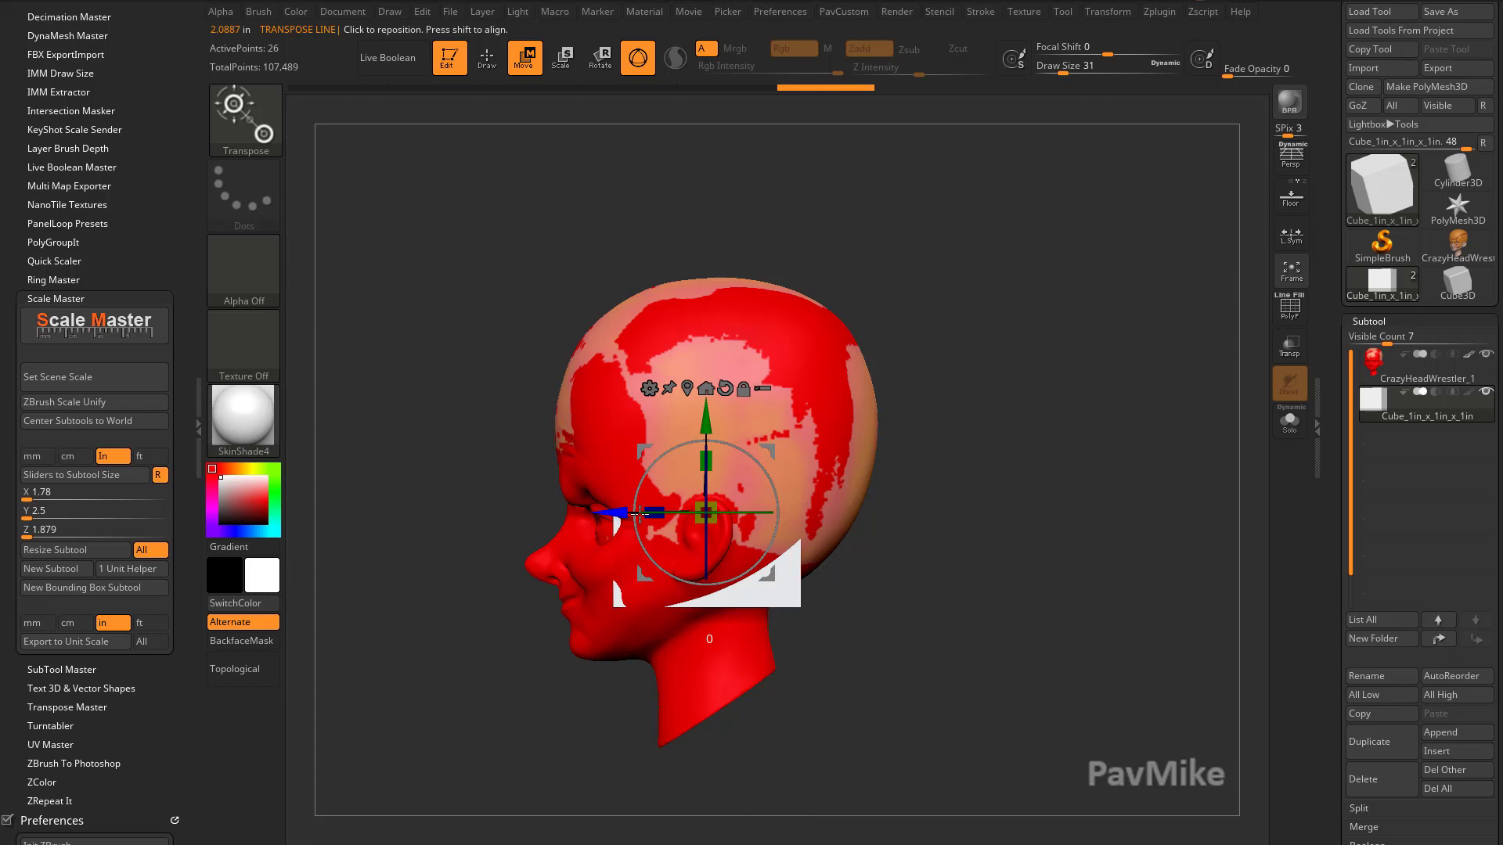
pyautogui.moveTo(639, 514); pyautogui.dragTo(959, 514)
pyautogui.press('q')
pyautogui.moveTo(885, 653)
pyautogui.mouseDown()
pyautogui.moveTo(992, 658)
pyautogui.moveTo(891, 643)
pyautogui.mouseUp()
pyautogui.moveTo(891, 643); pyautogui.dragTo(845, 646)
# Step: Add a 1 cm unit helper cube and move it behind the 1-inch cube
pyautogui.click(74, 459)
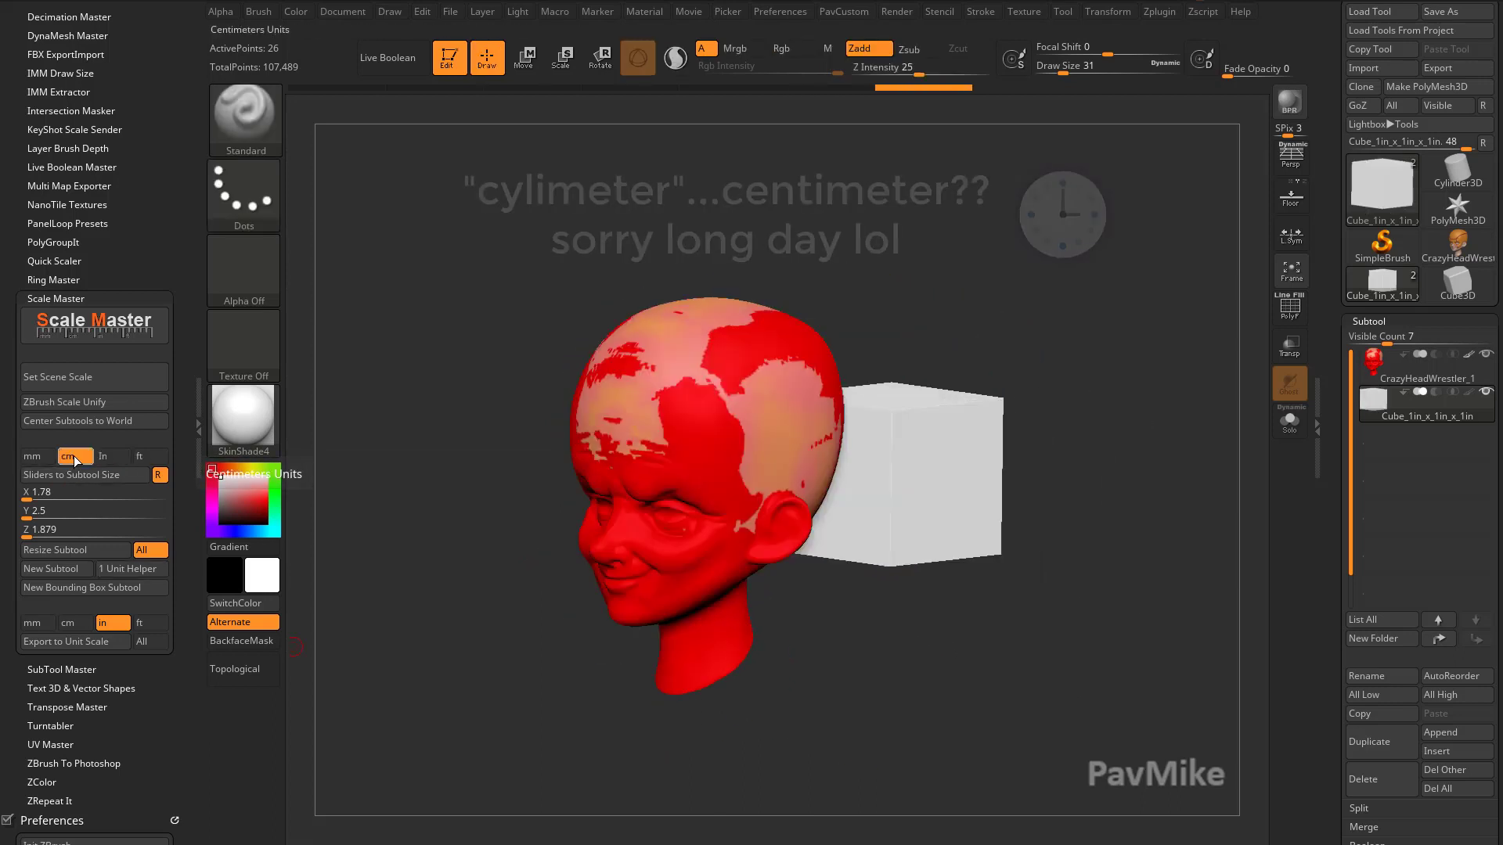
pyautogui.click(125, 569)
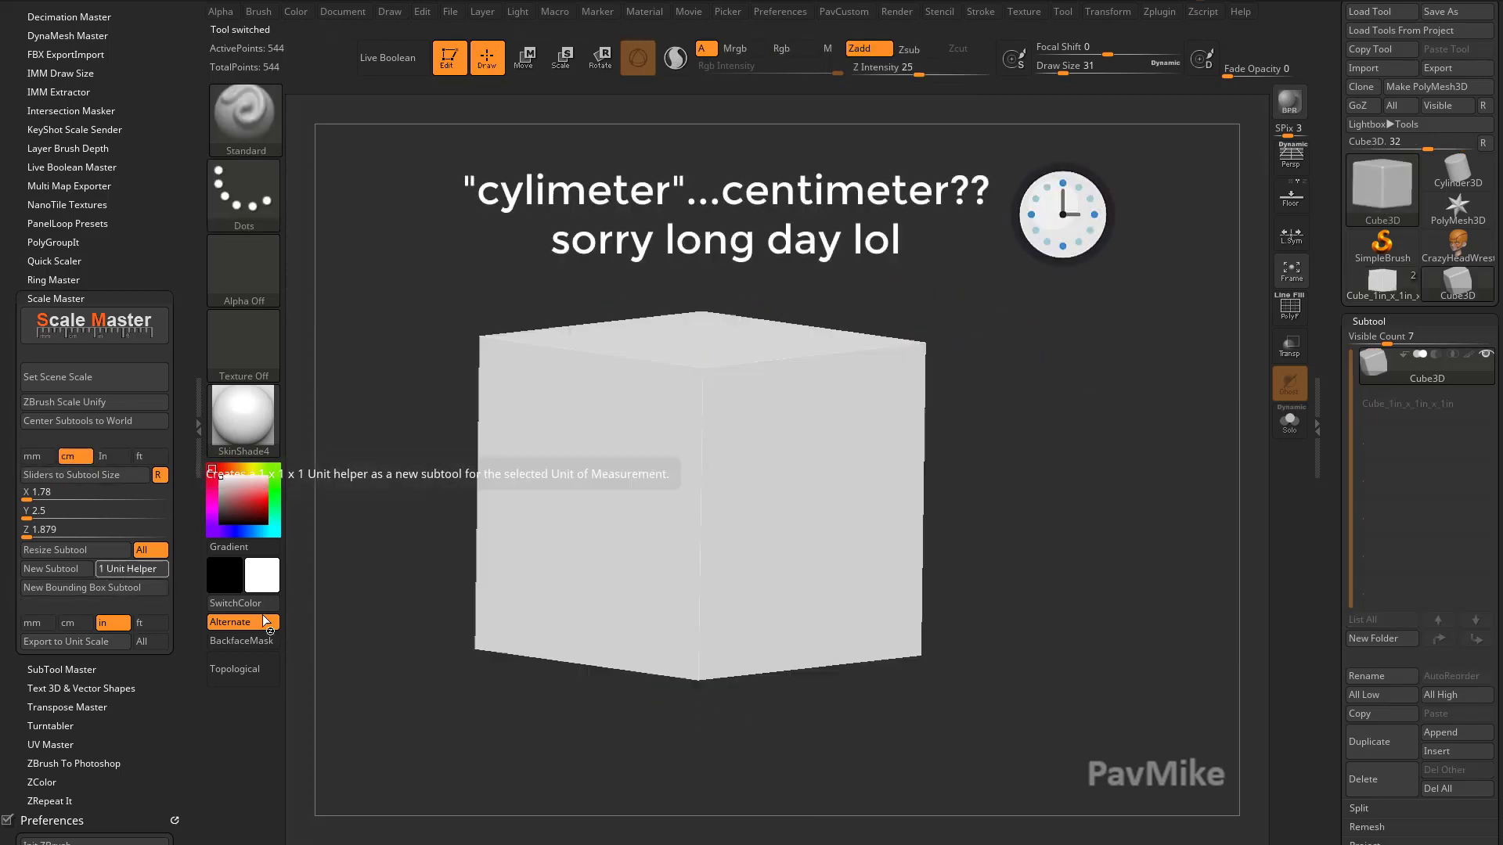
pyautogui.moveTo(526, 487); pyautogui.dragTo(946, 496)
pyautogui.press('q')
pyautogui.moveTo(855, 675)
pyautogui.mouseDown()
pyautogui.moveTo(939, 722)
pyautogui.moveTo(942, 704)
pyautogui.mouseUp()
# Step: Switch the Scale Master size units back to inches and set the X size to 1
pyautogui.click(115, 459)
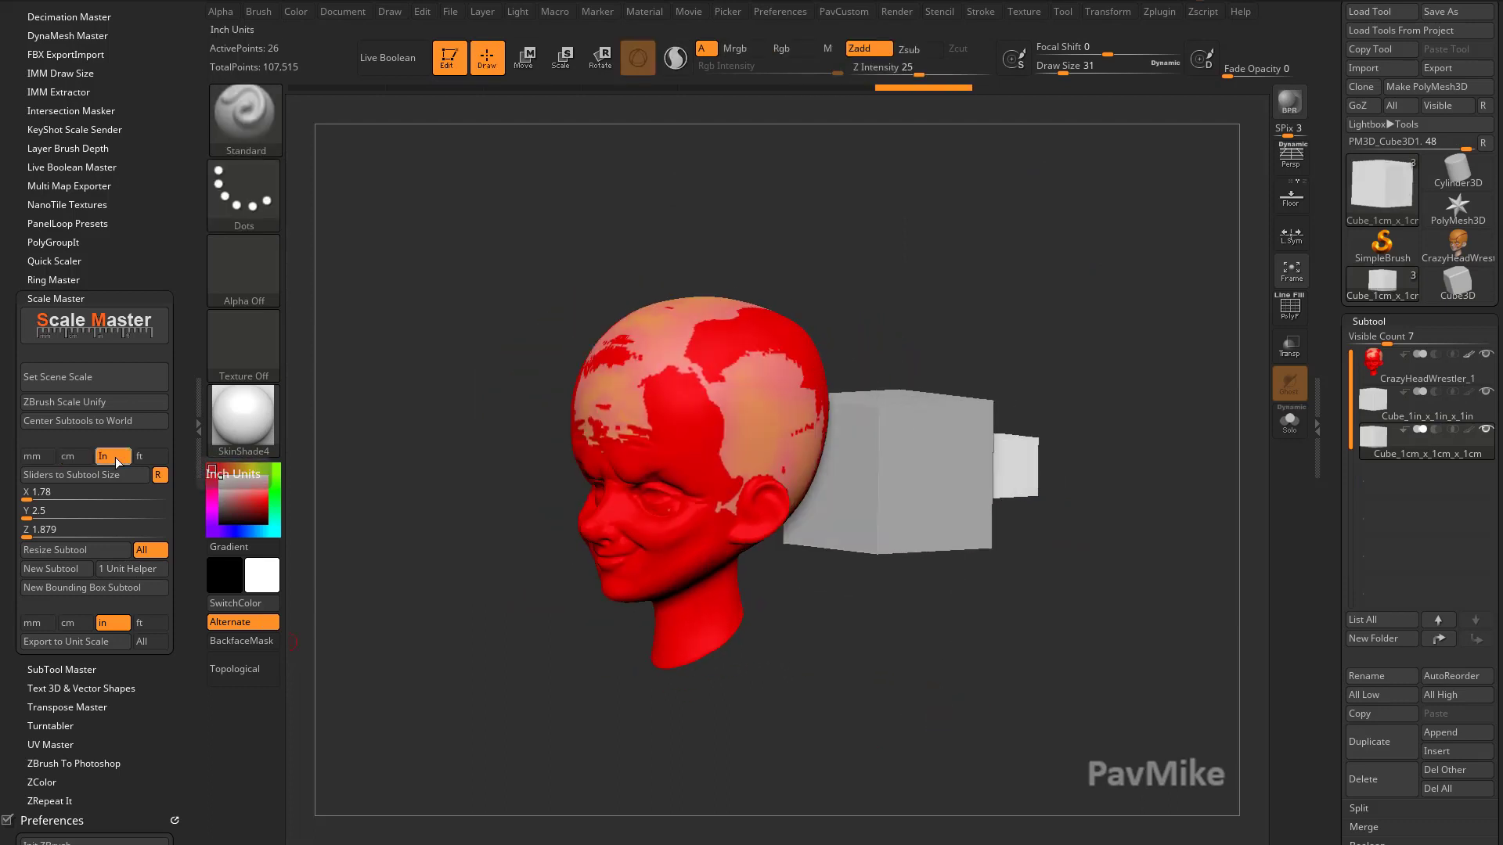
pyautogui.click(55, 499)
pyautogui.write('1')
pyautogui.click(52, 513)
pyautogui.click(49, 529)
pyautogui.click(70, 511)
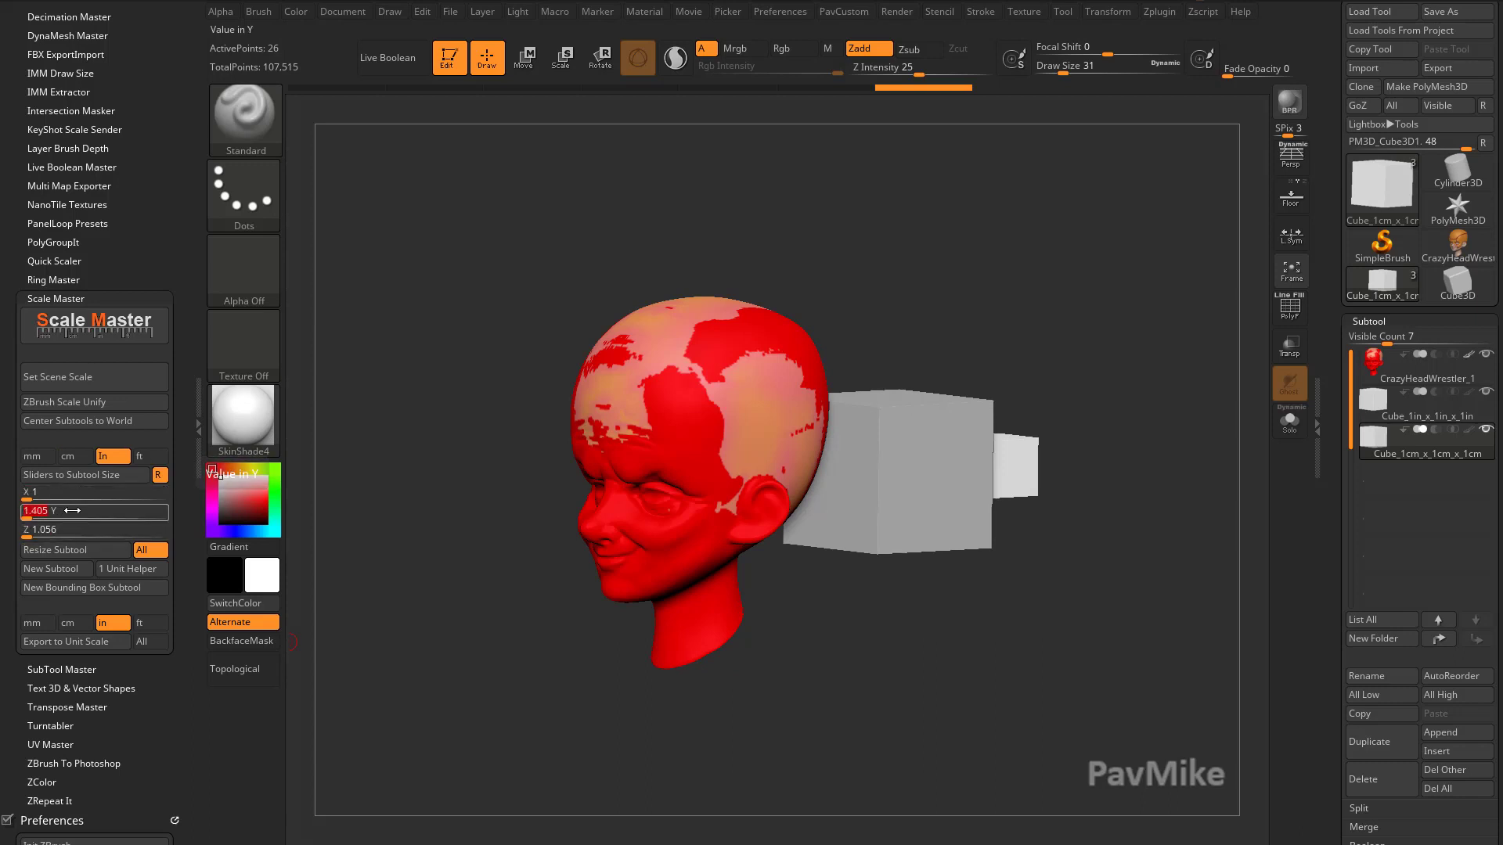
# Step: Turn off proportional size linking, set Y to 3 and Z to 5 in, and create a new box subtool
pyautogui.click(160, 476)
pyautogui.click(61, 494)
pyautogui.click(60, 512)
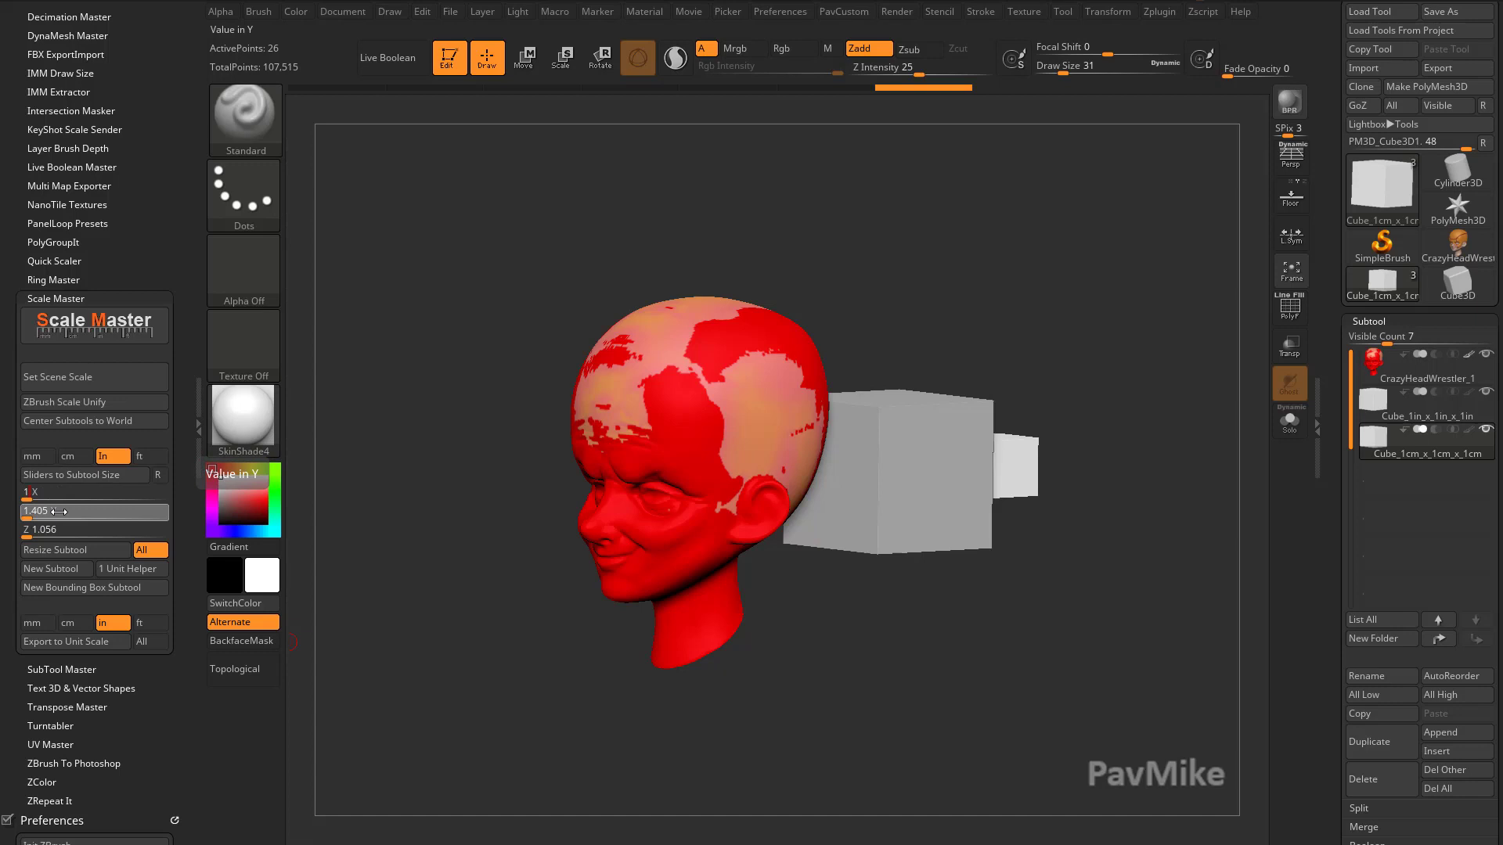
pyautogui.write('3')
pyautogui.press('Return')
pyautogui.click(53, 530)
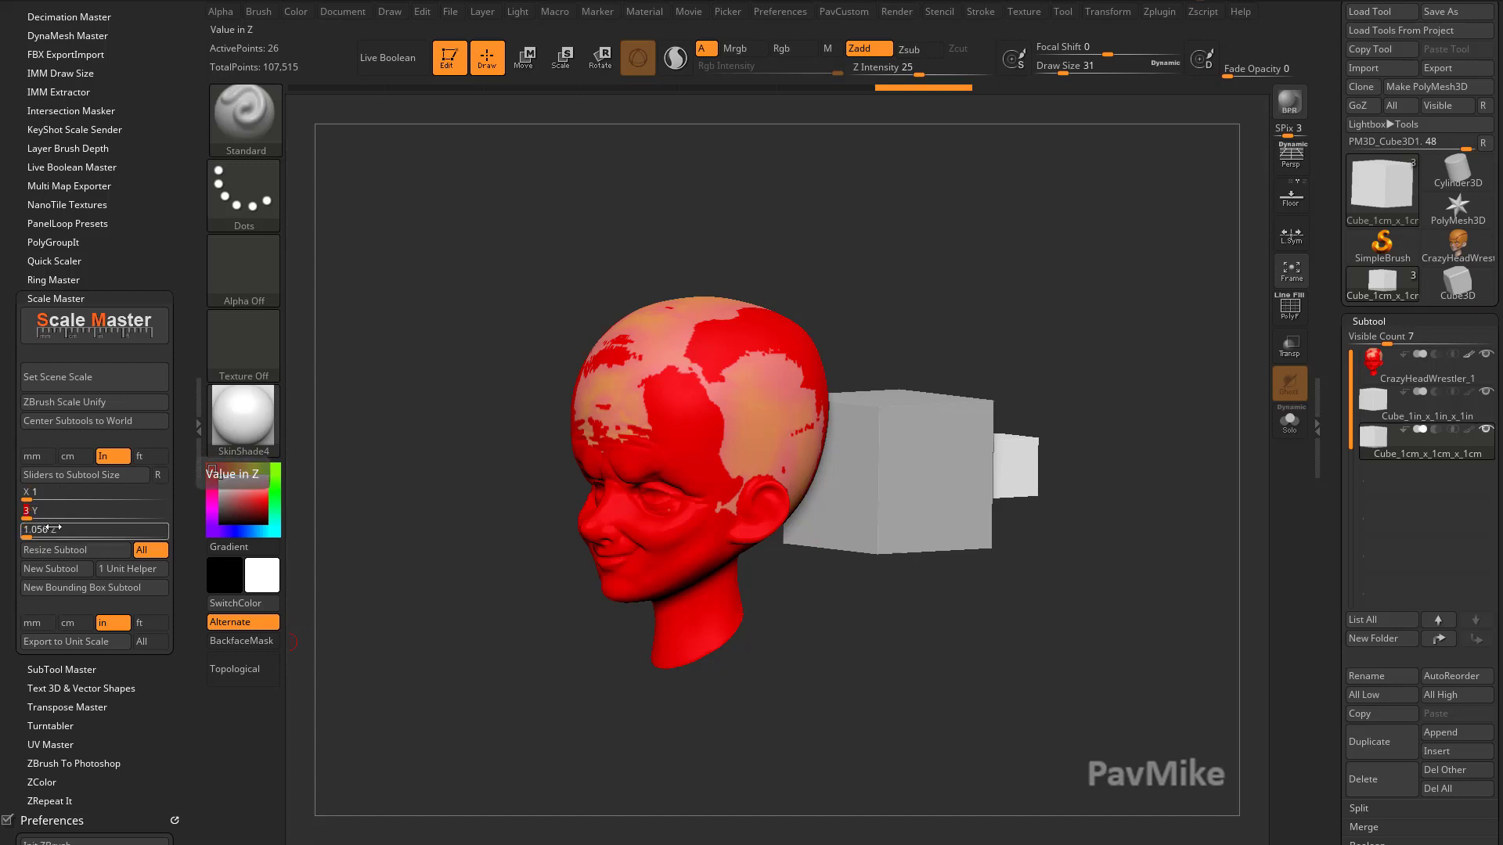
pyautogui.write('5')
pyautogui.press('Return')
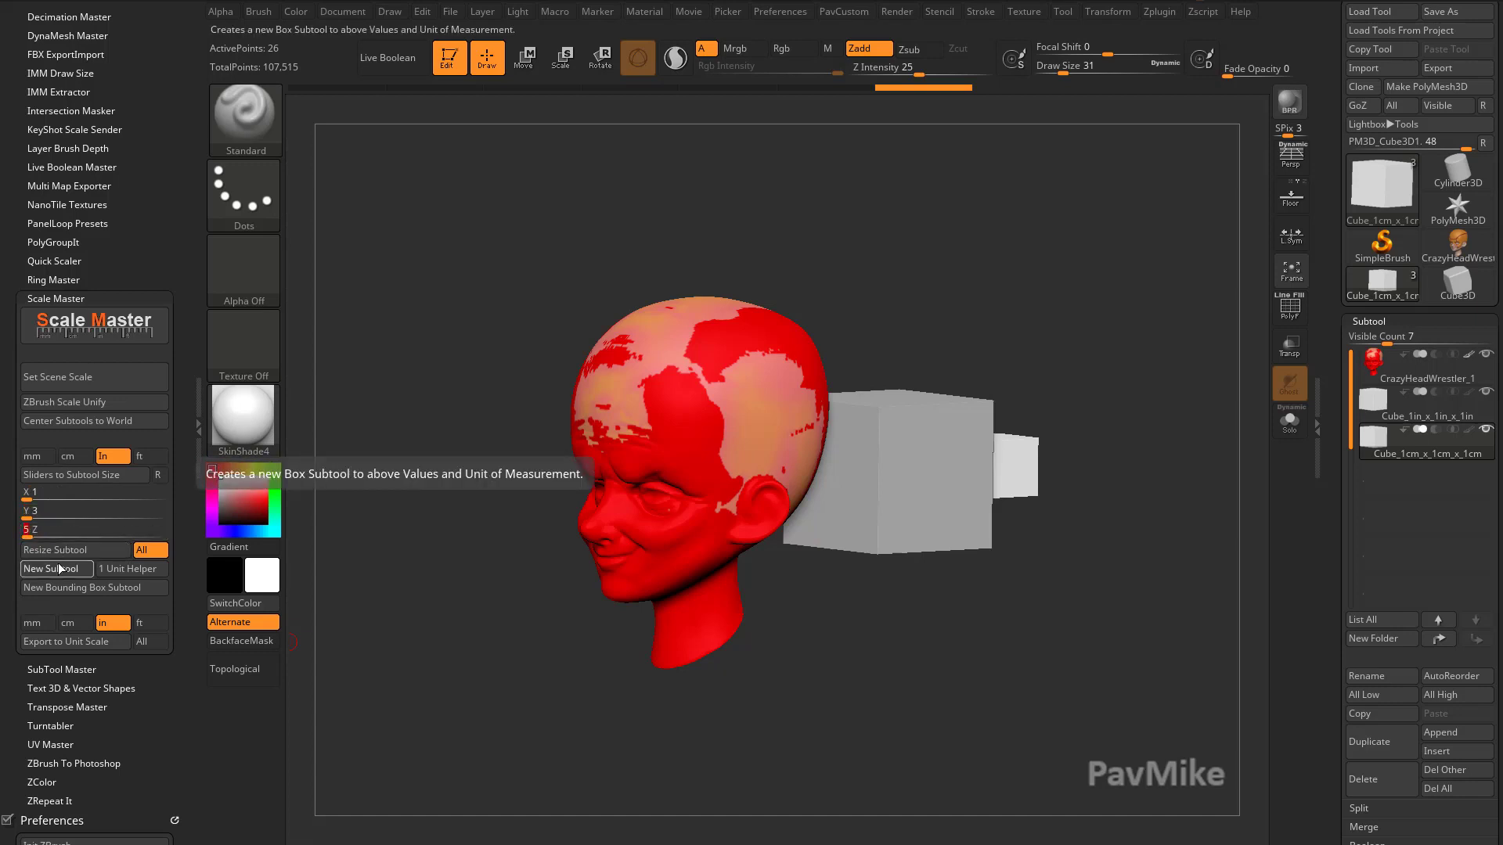
pyautogui.click(58, 562)
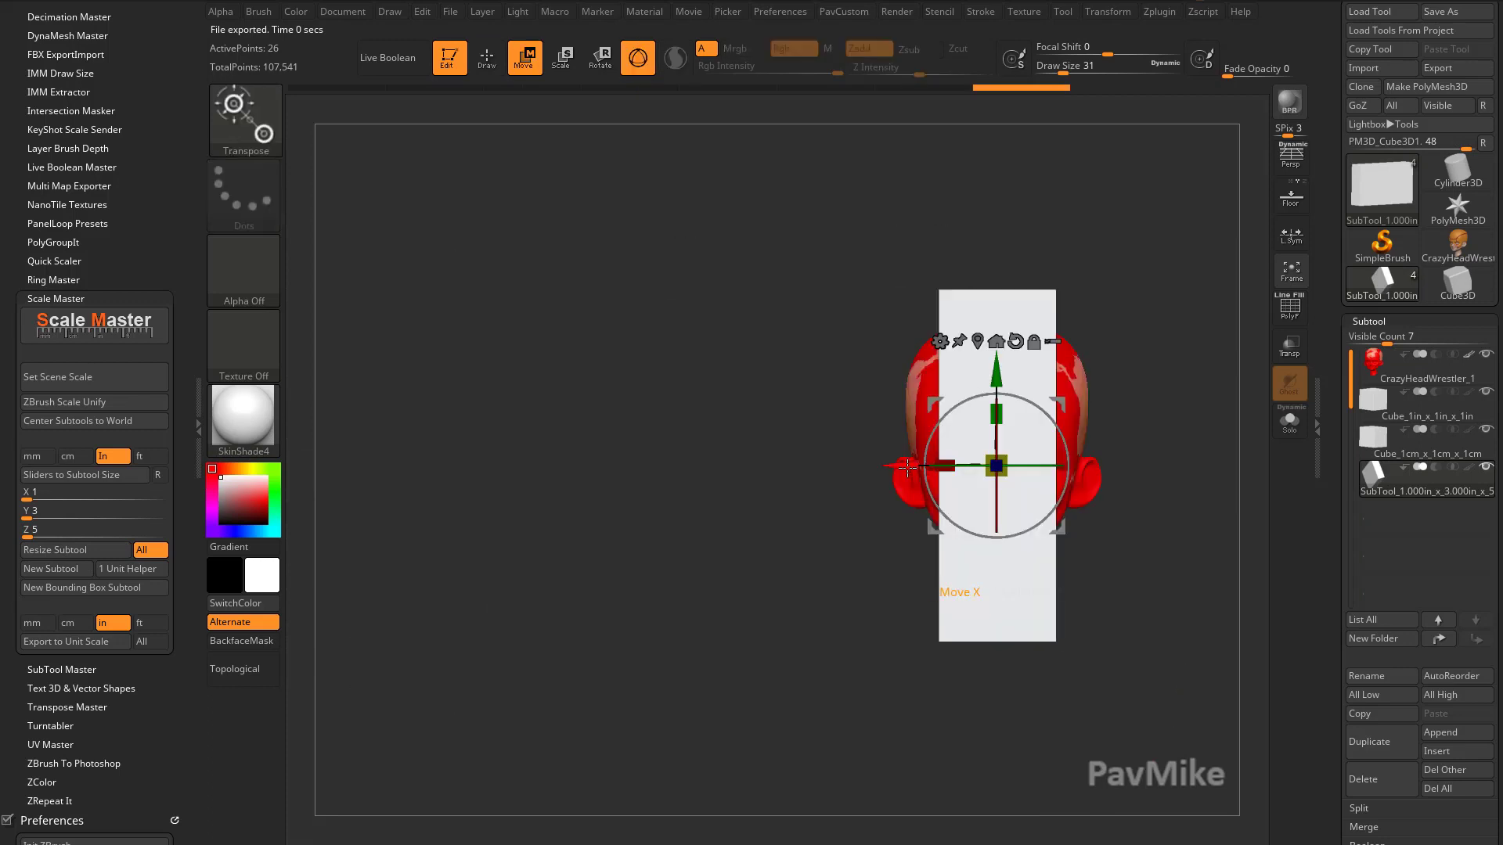
# Step: Move the 1 x 3 x 5 in box along X to beside the head and compare their sizes from several angles
pyautogui.moveTo(907, 467)
pyautogui.mouseDown()
pyautogui.moveTo(698, 450)
pyautogui.moveTo(669, 466)
pyautogui.mouseUp()
pyautogui.press('q')
pyautogui.moveTo(1006, 715); pyautogui.dragTo(1023, 684)
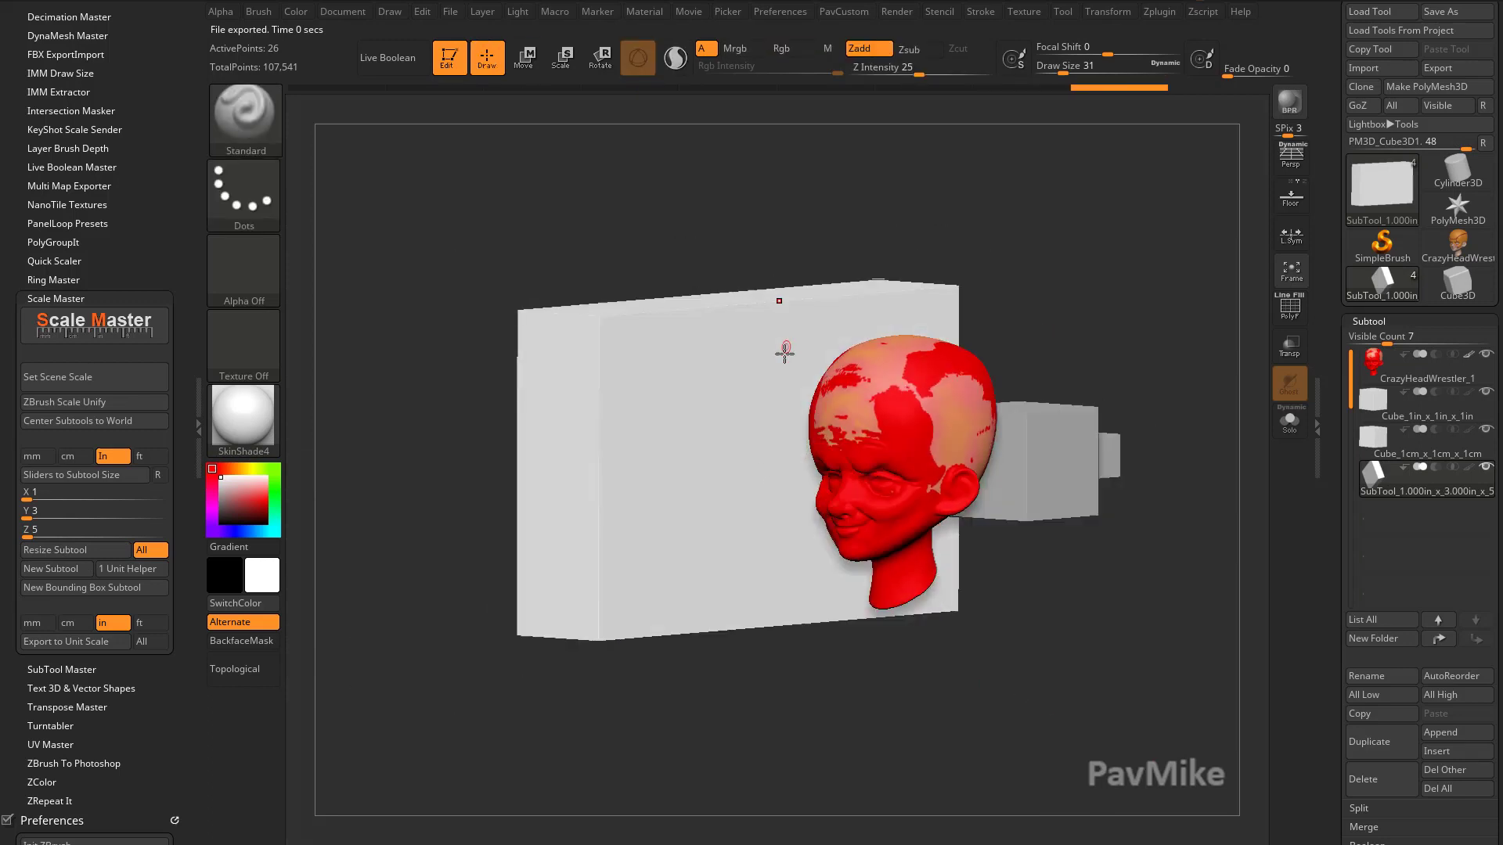
pyautogui.moveTo(735, 674); pyautogui.dragTo(774, 663)
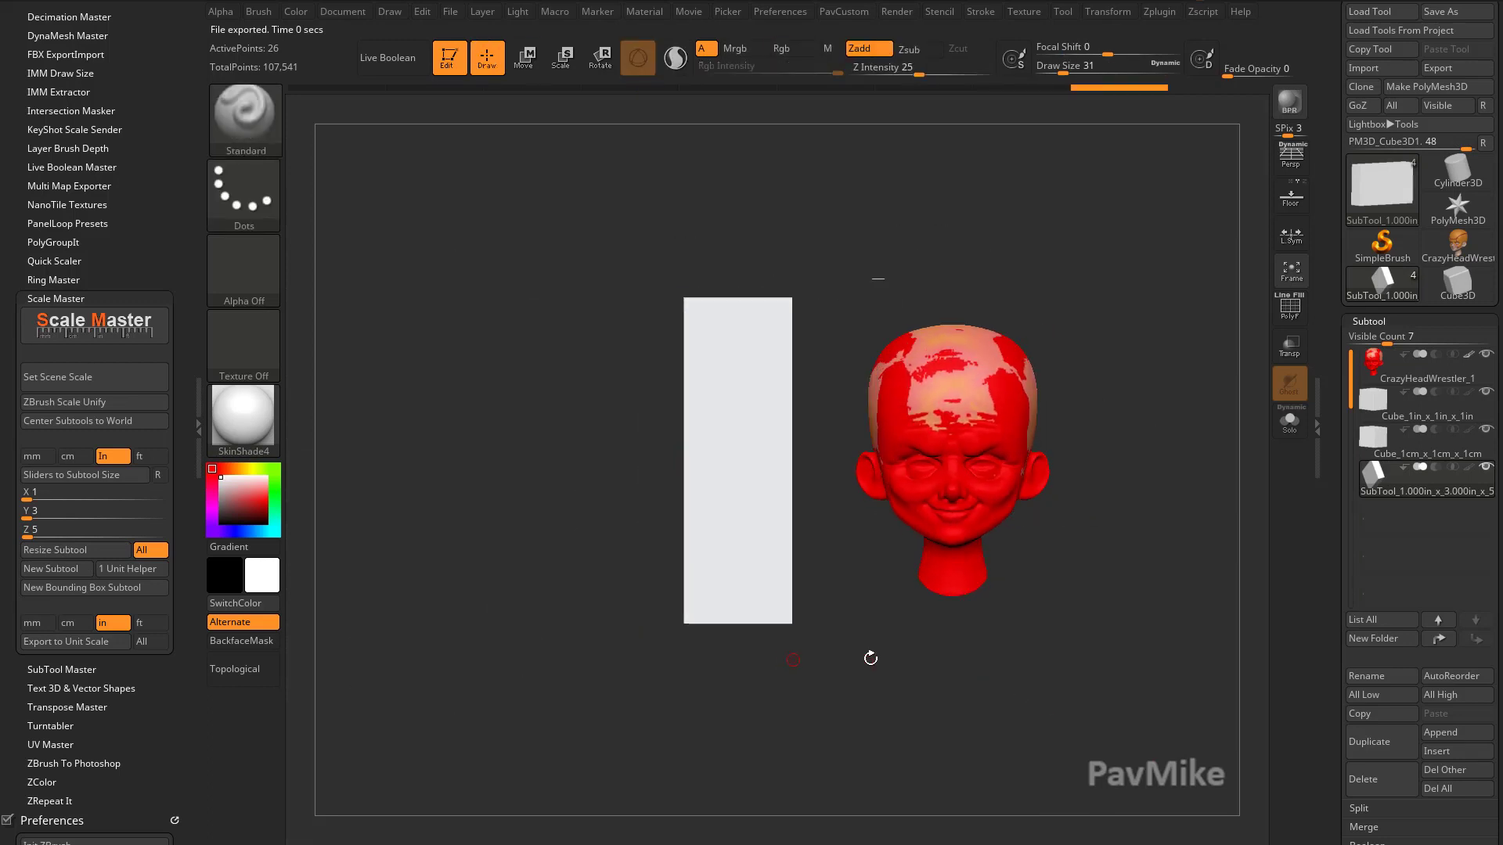
pyautogui.moveTo(869, 661); pyautogui.dragTo(640, 519)
pyautogui.moveTo(1132, 294)
pyautogui.mouseDown()
pyautogui.moveTo(1096, 308)
pyautogui.moveTo(1126, 313)
pyautogui.mouseUp()
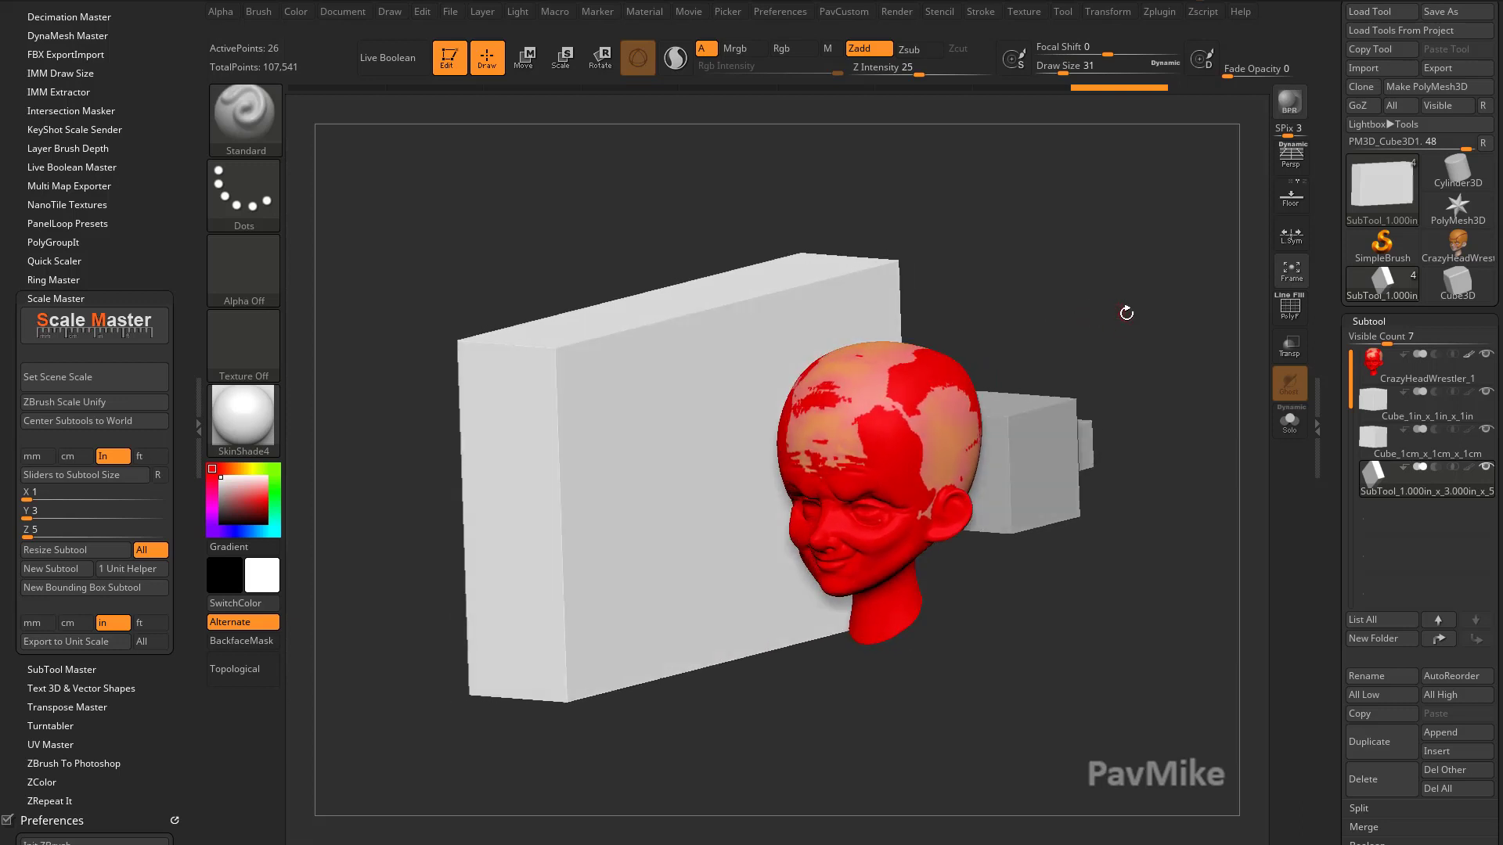
pyautogui.press('Tab')
pyautogui.press('Tab')
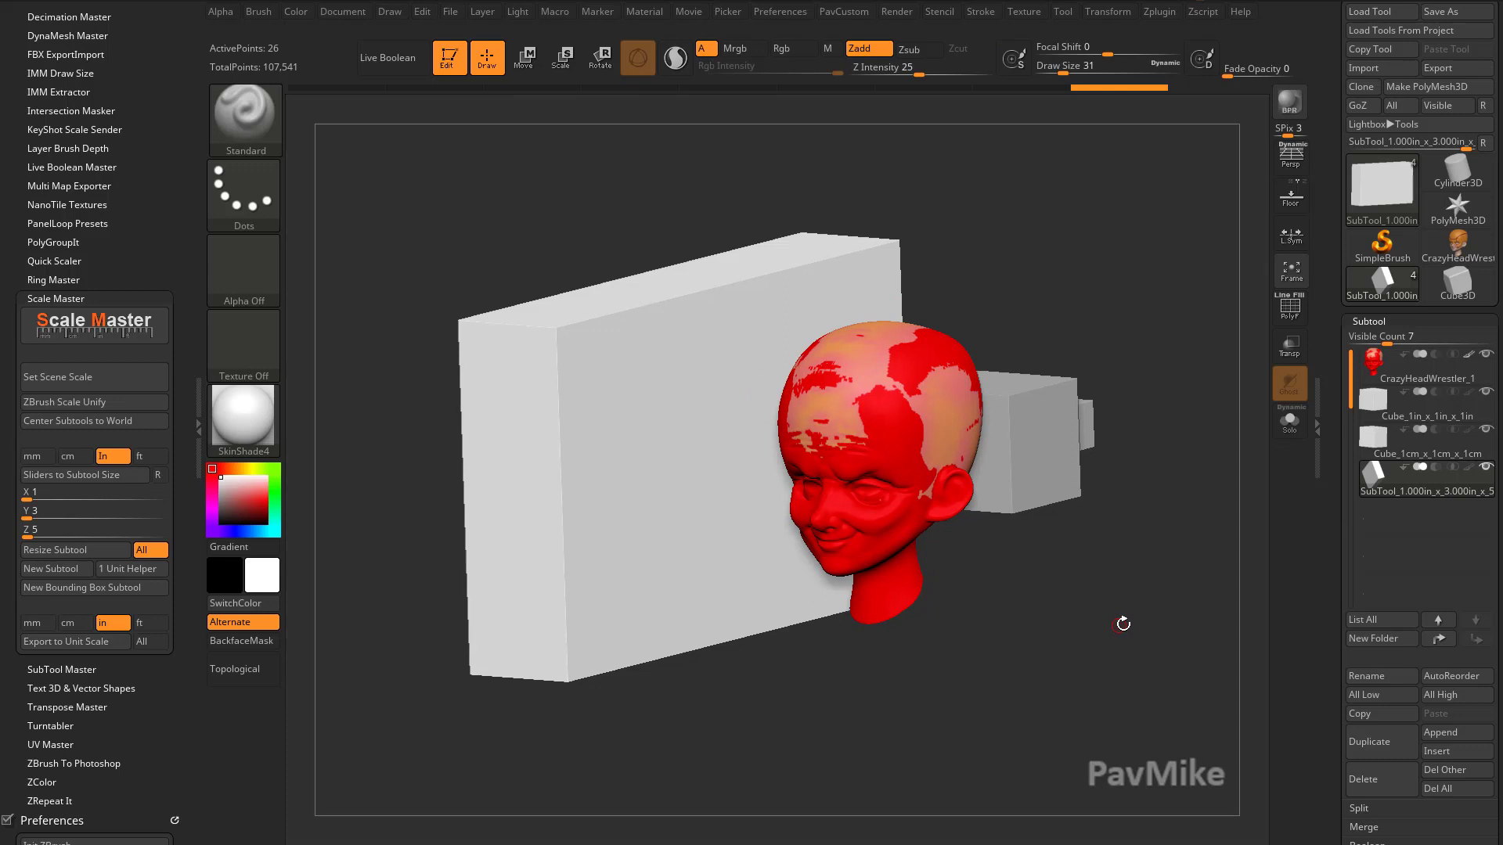
# Step: Delete the box and both helper cubes, keeping only the head, and turn proportional size linking back on
pyautogui.click(1362, 779)
pyautogui.press('Return')
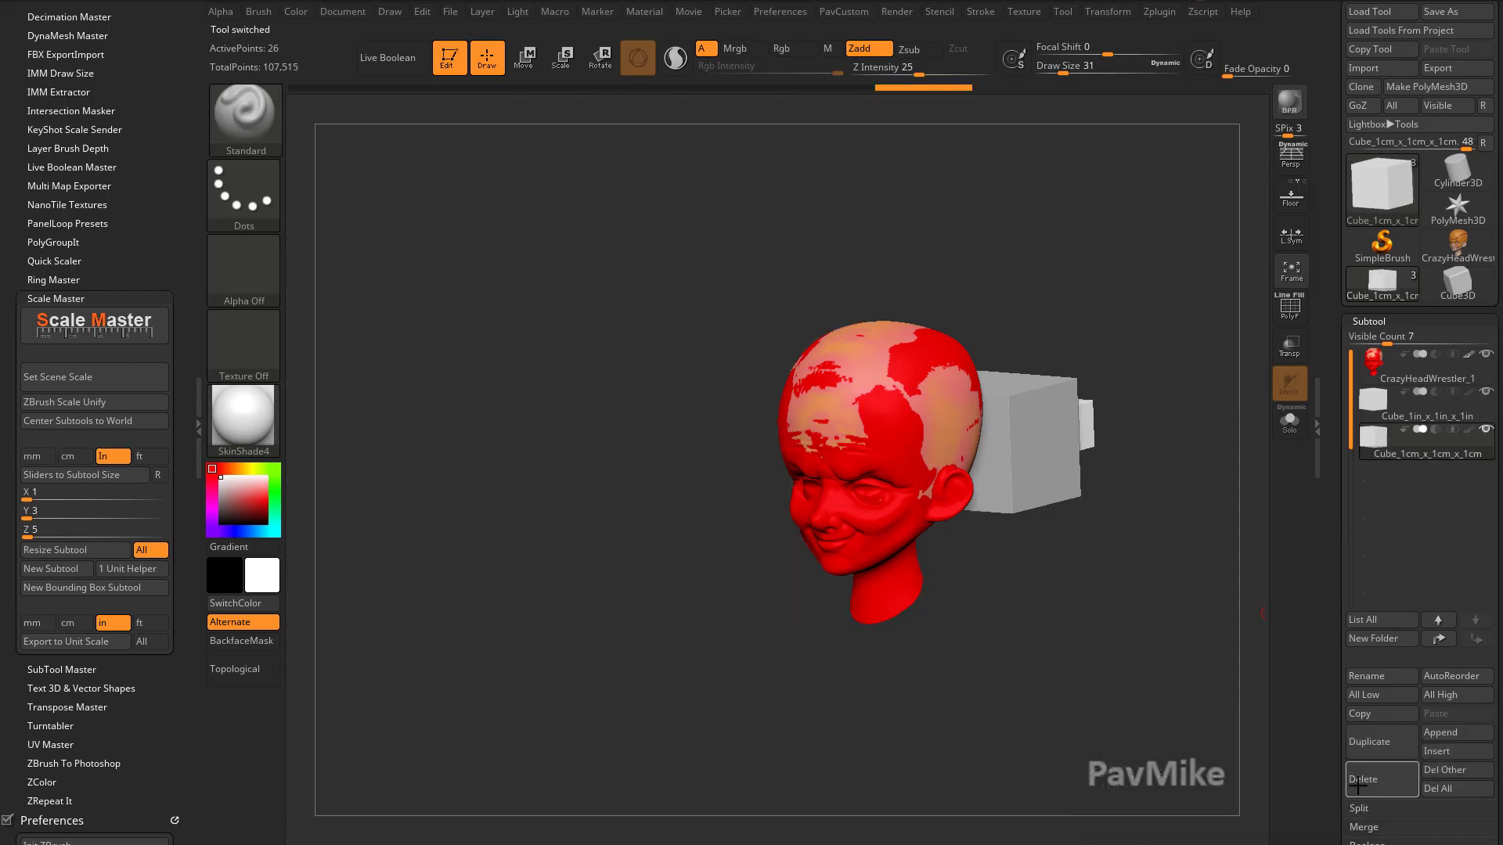
pyautogui.click(1357, 785)
pyautogui.click(1358, 785)
pyautogui.keyDown('alt'); pyautogui.moveTo(1171, 623); pyautogui.dragTo(1123, 655); pyautogui.keyUp('alt')
pyautogui.click(159, 475)
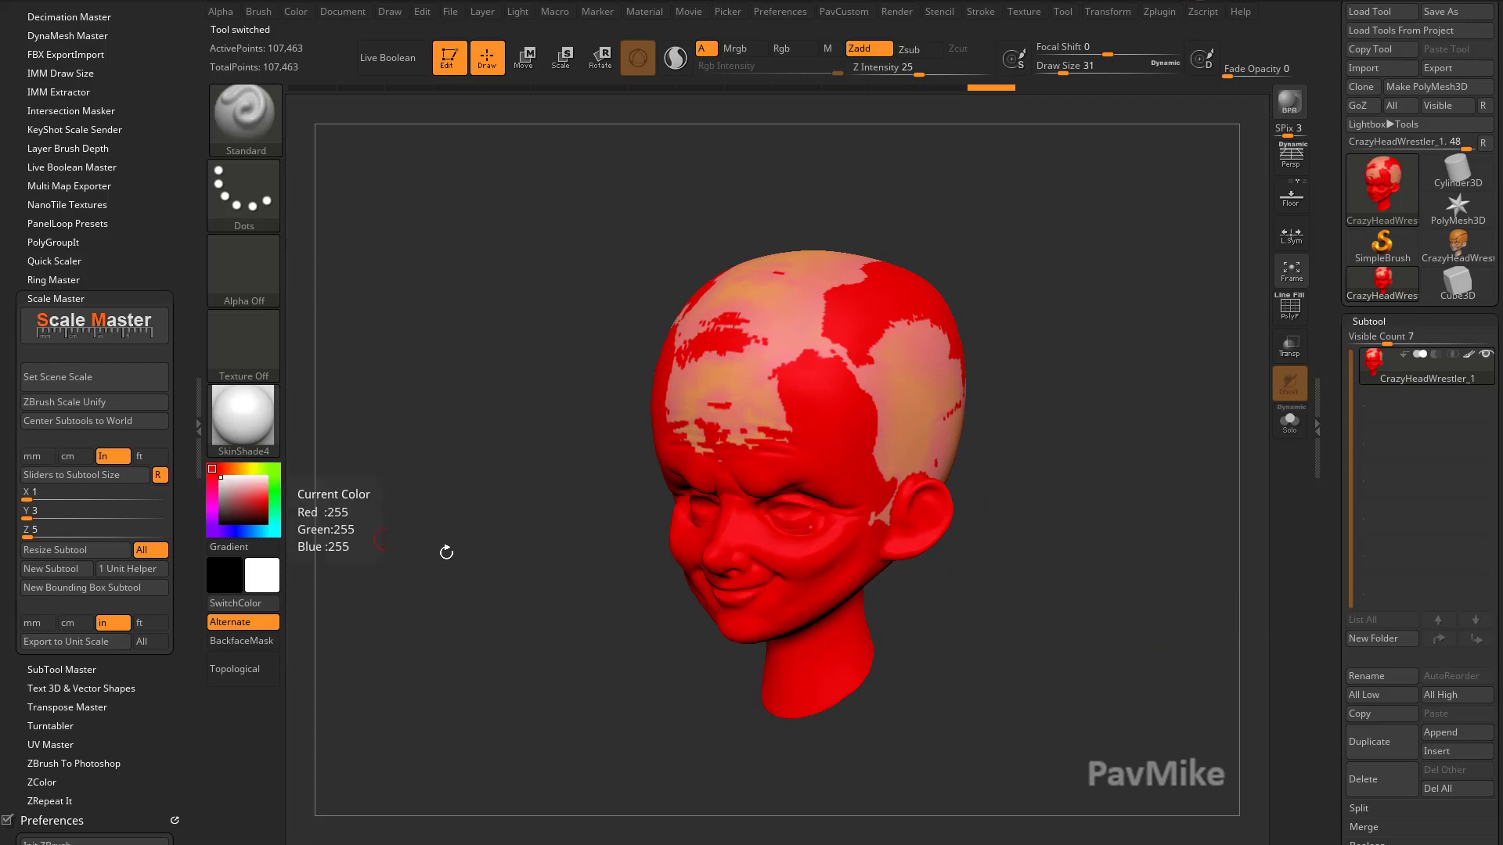
# Step: Switch from the gizmo to the Transpose line and measure the head from neck base to crown in front view
pyautogui.moveTo(447, 547); pyautogui.dragTo(357, 501)
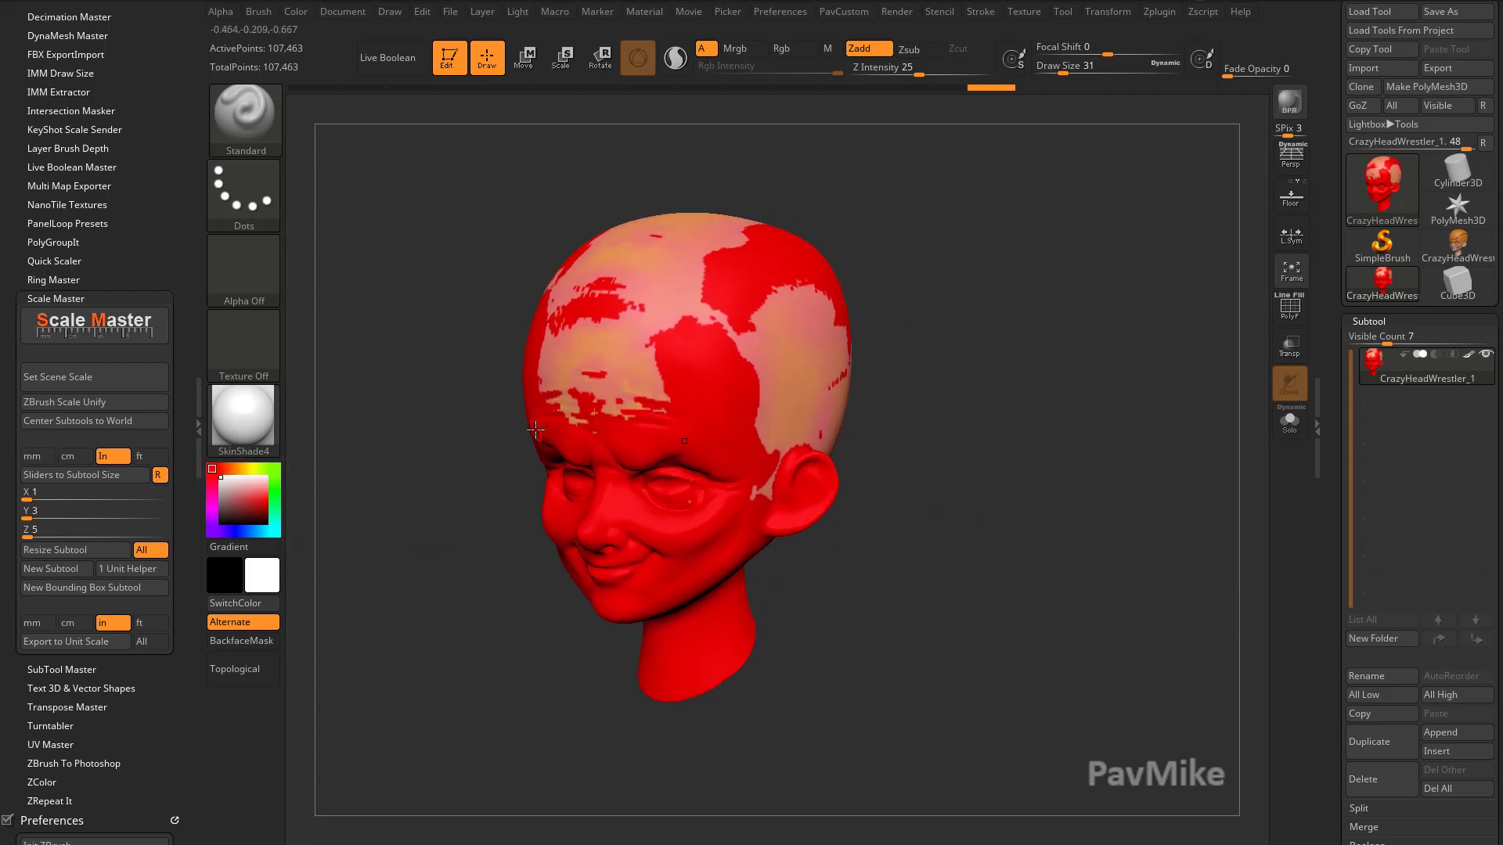
pyautogui.press('w')
pyautogui.moveTo(1009, 501); pyautogui.dragTo(1002, 489)
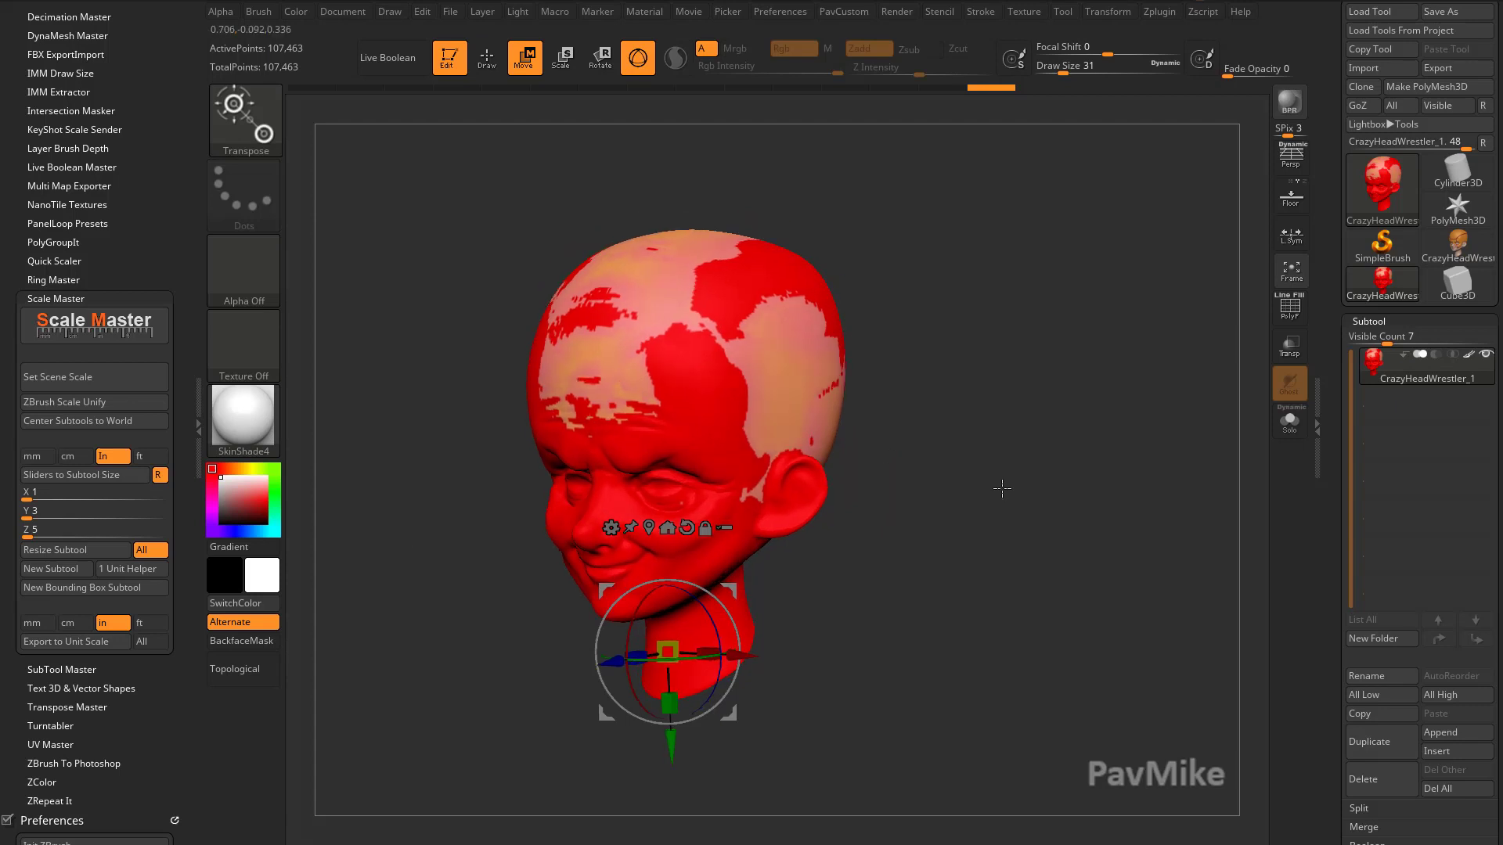
pyautogui.press('y')
pyautogui.click(638, 57)
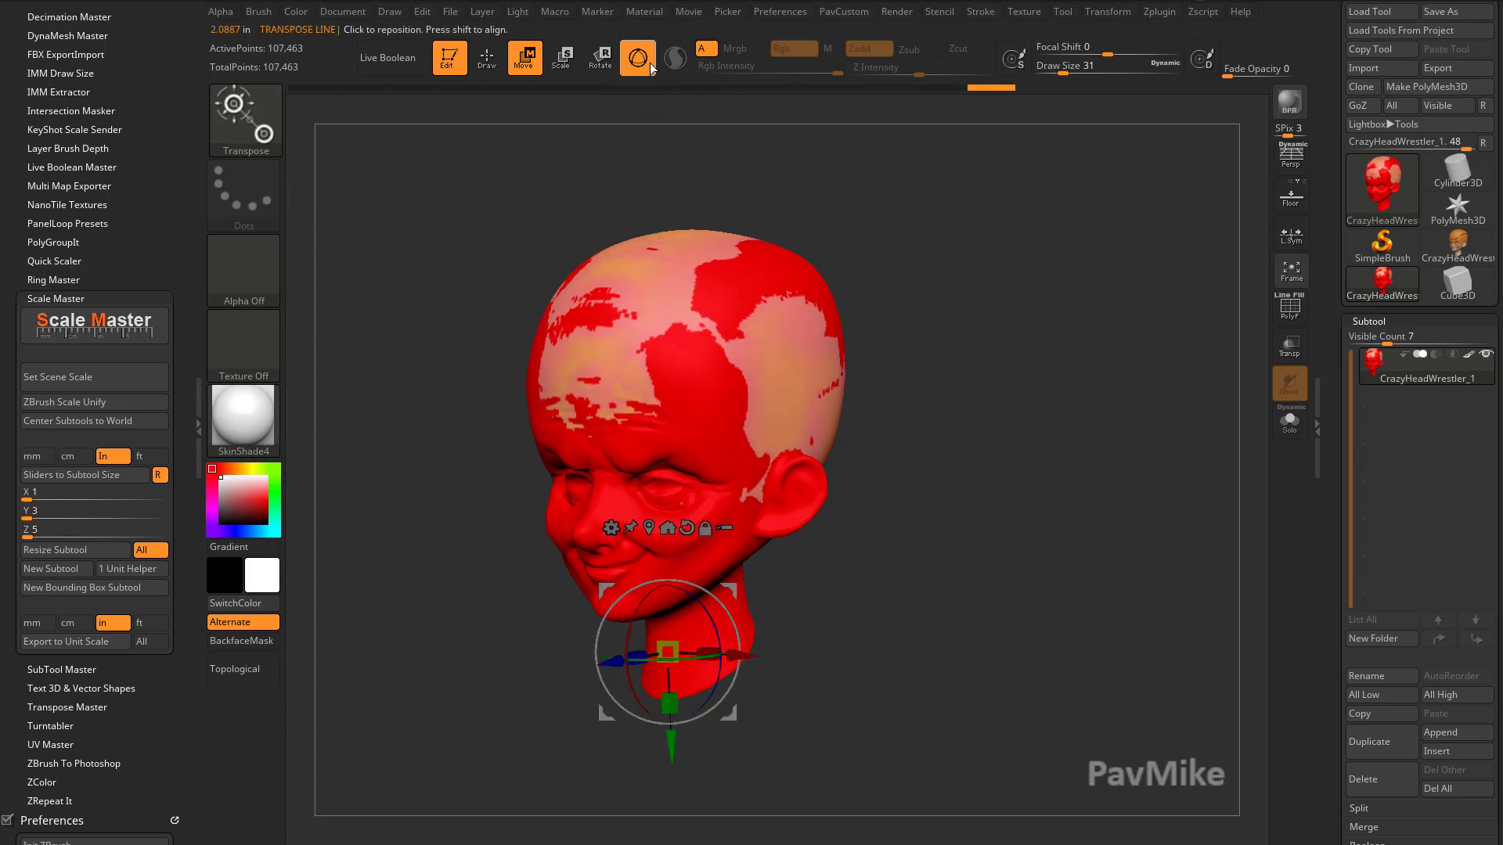
pyautogui.click(638, 57)
pyautogui.keyDown('shift'); pyautogui.moveTo(979, 292); pyautogui.dragTo(975, 361); pyautogui.keyUp('shift')
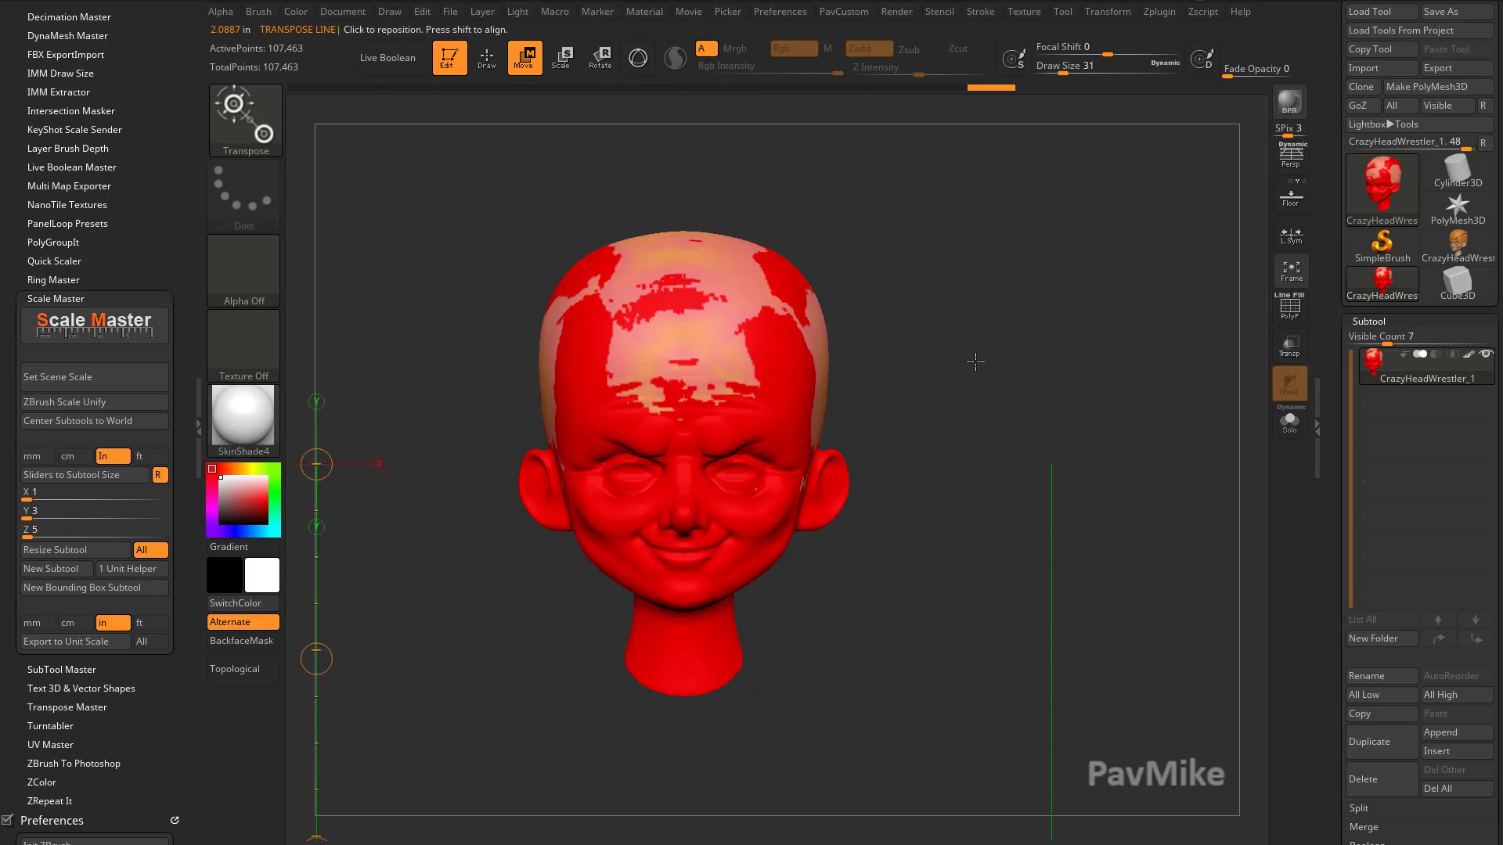
pyautogui.moveTo(683, 696); pyautogui.dragTo(685, 194)
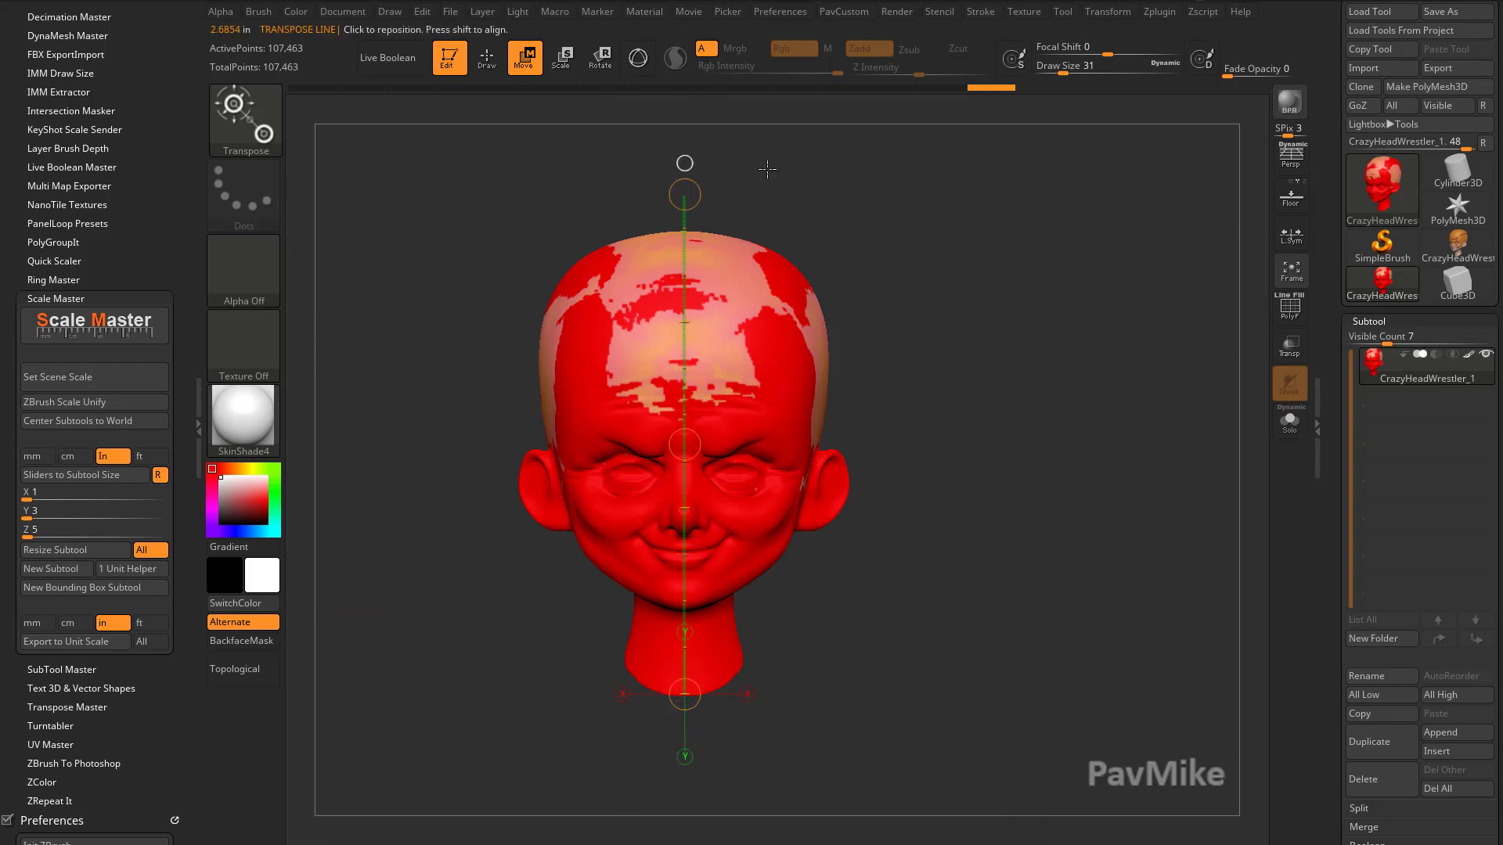
# Step: Place the Transpose line in front of the face in side view and adjust its upper end to the head's height
pyautogui.keyDown('shift'); pyautogui.moveTo(764, 167); pyautogui.dragTo(870, 246); pyautogui.keyUp('shift')
pyautogui.keyDown('shift'); pyautogui.moveTo(965, 280); pyautogui.dragTo(927, 387); pyautogui.keyUp('shift')
pyautogui.keyDown('alt'); pyautogui.moveTo(774, 567); pyautogui.dragTo(779, 642); pyautogui.keyUp('alt')
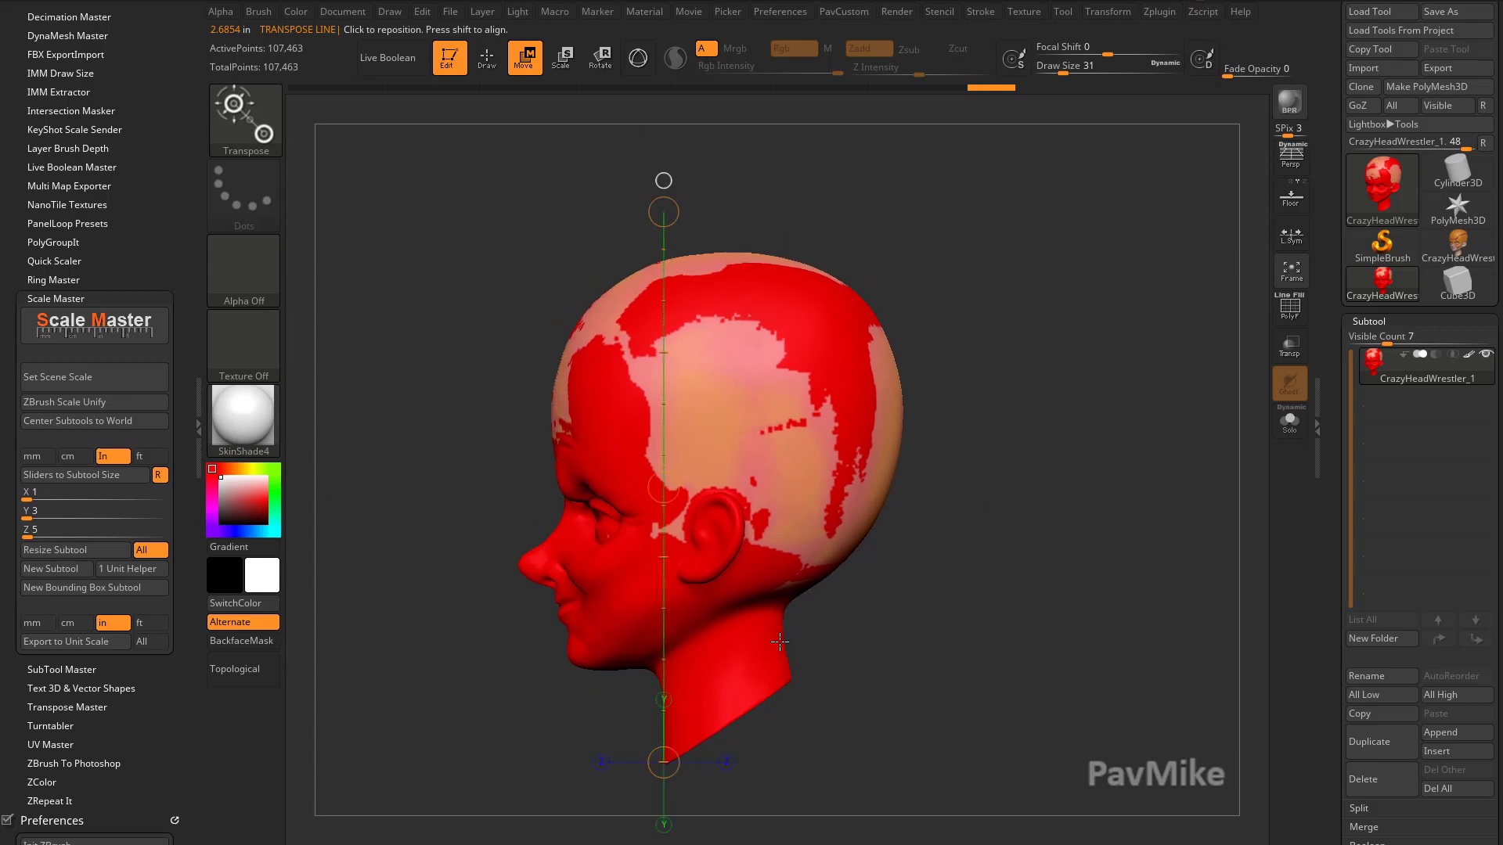
pyautogui.moveTo(673, 483); pyautogui.dragTo(550, 493)
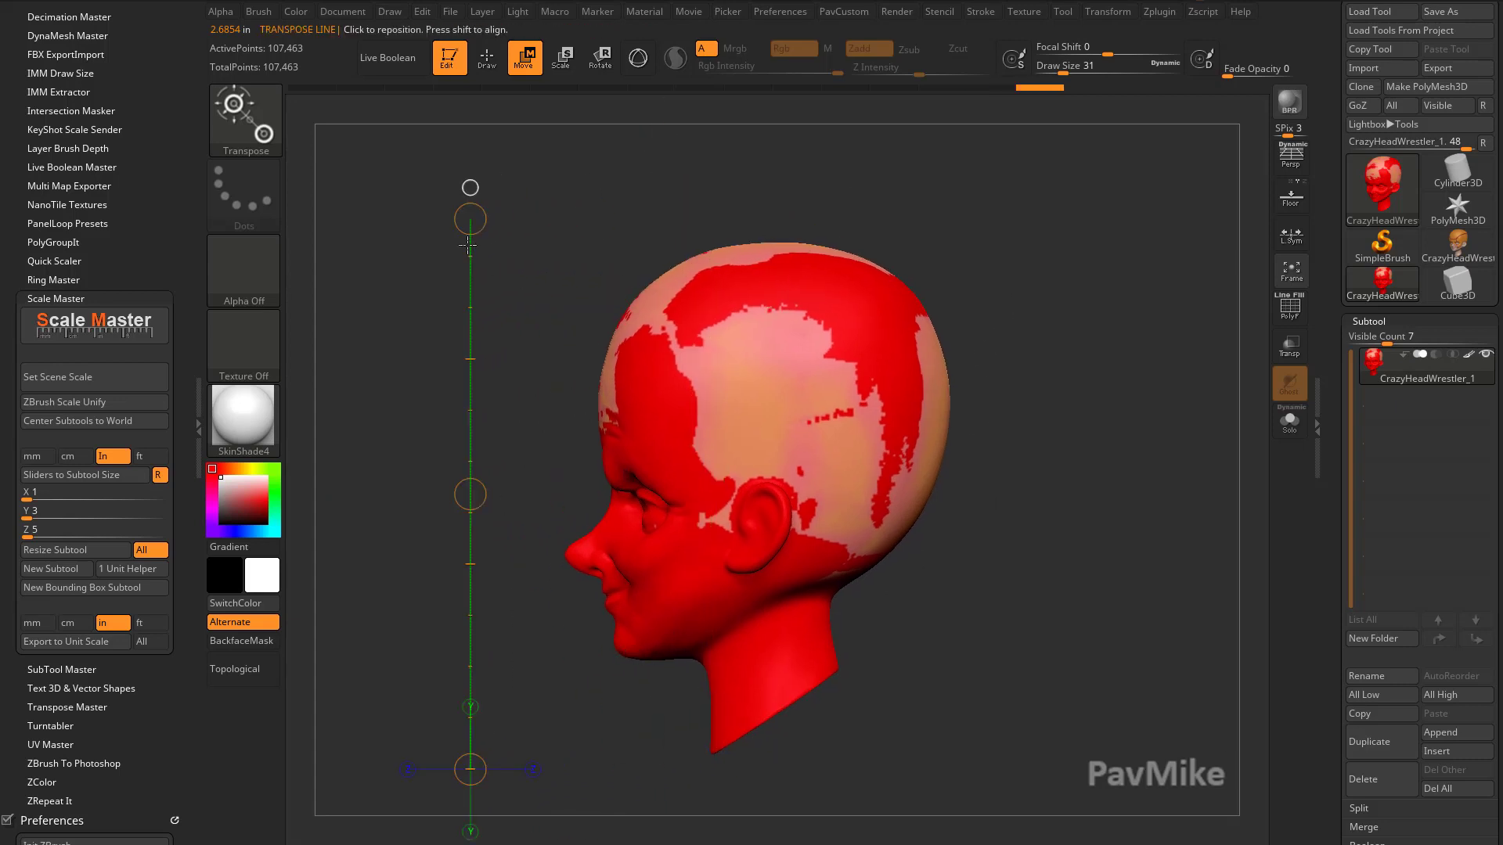
pyautogui.moveTo(481, 212); pyautogui.dragTo(485, 252)
pyautogui.moveTo(1062, 570)
pyautogui.mouseDown()
pyautogui.moveTo(1067, 593)
pyautogui.moveTo(1057, 579)
pyautogui.mouseUp()
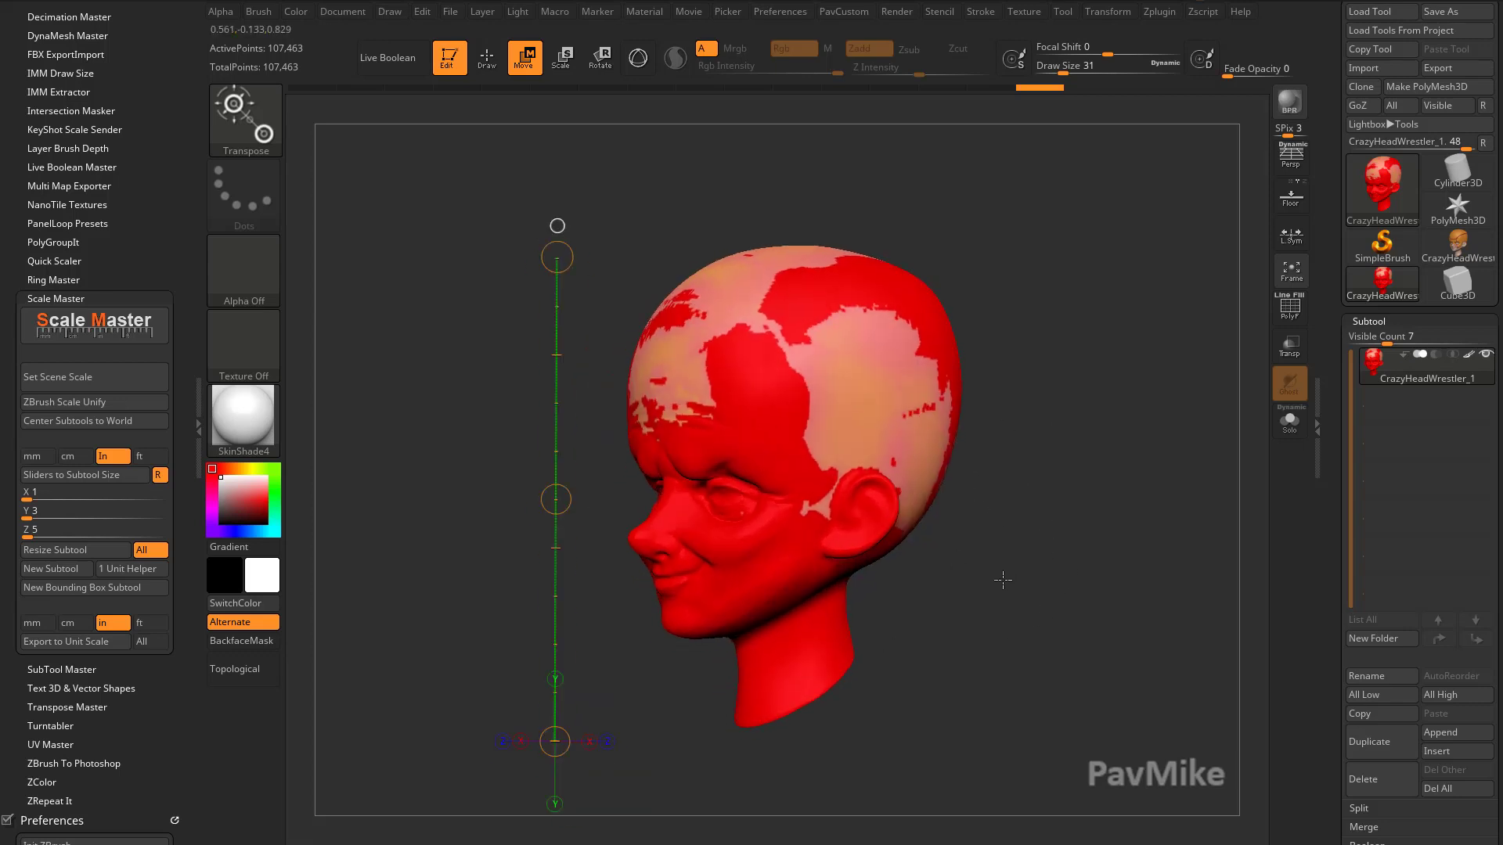
# Step: Set the Scale Master export unit to millimetres and update the size sliders to the head's dimensions in inches
pyautogui.click(37, 622)
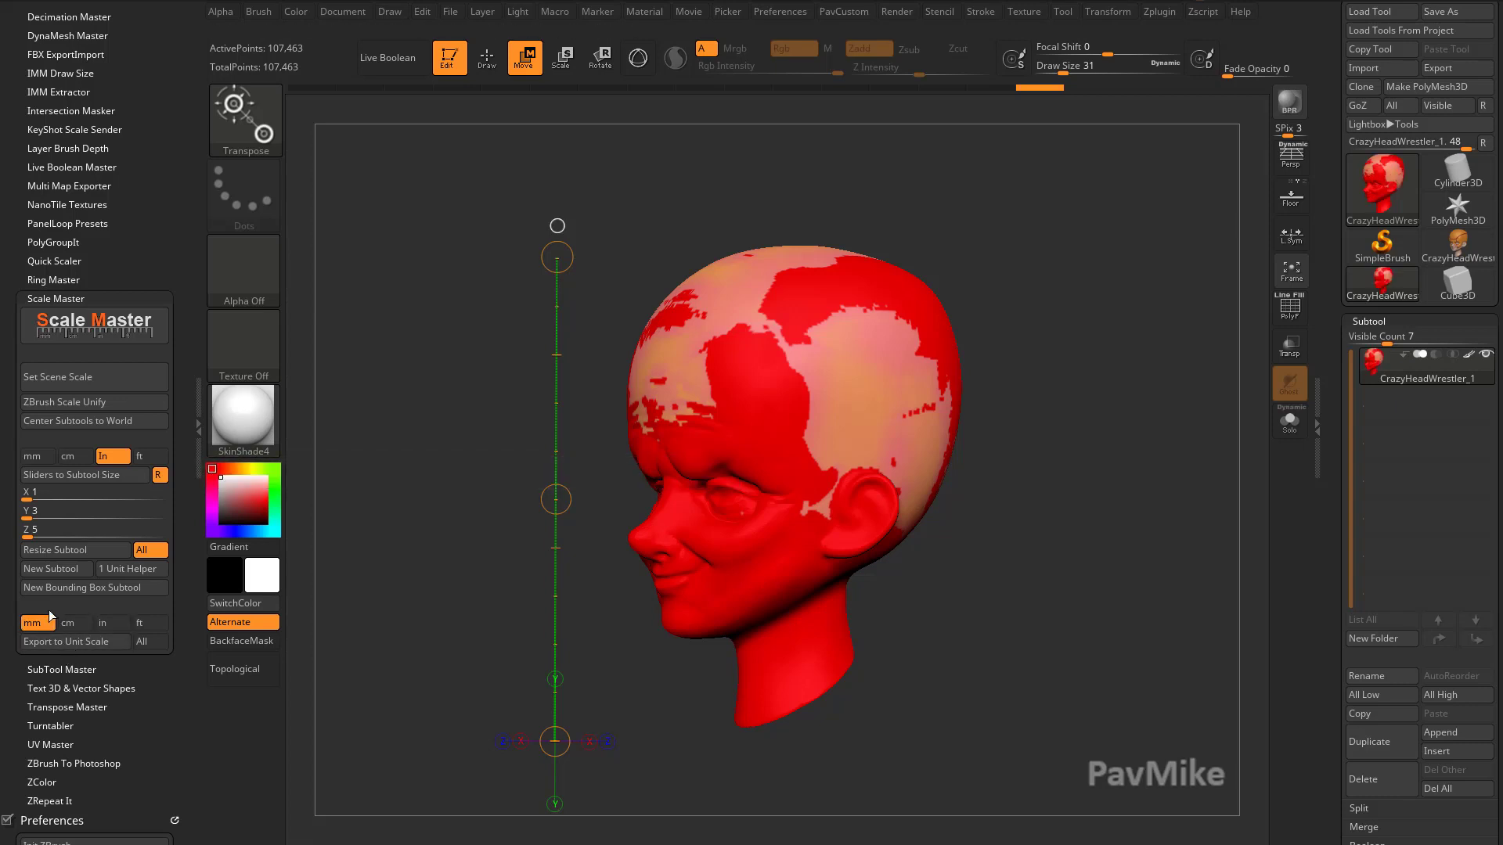
pyautogui.click(92, 478)
pyautogui.click(37, 515)
pyautogui.write('2.5')
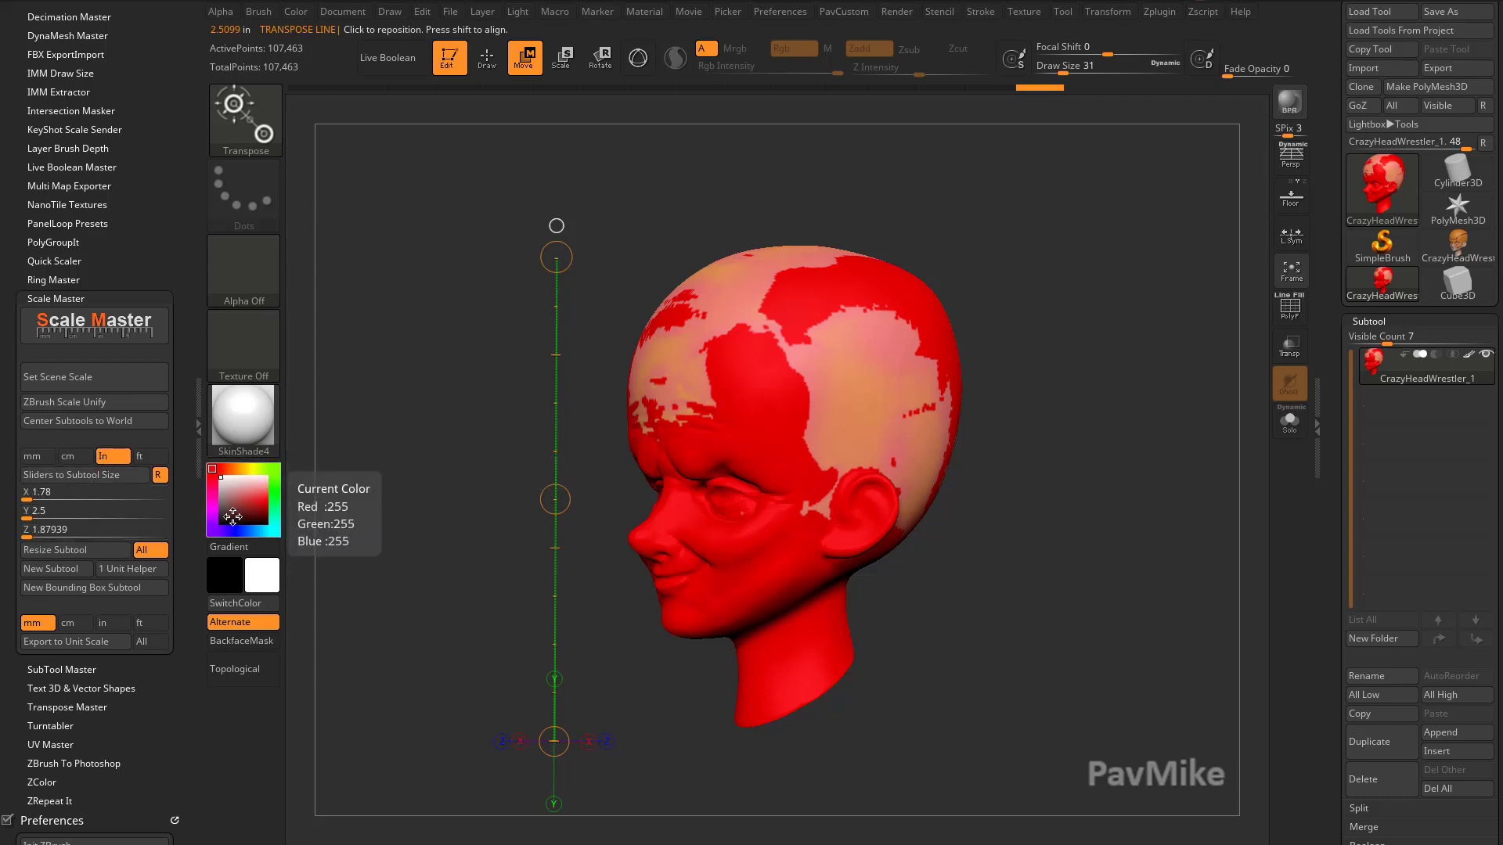
pyautogui.press('Return')
# Step: Switch the size units to millimetres, update the sliders to the head's dimensions, and check the Y value
pyautogui.click(32, 455)
pyautogui.click(92, 490)
pyautogui.press('Return')
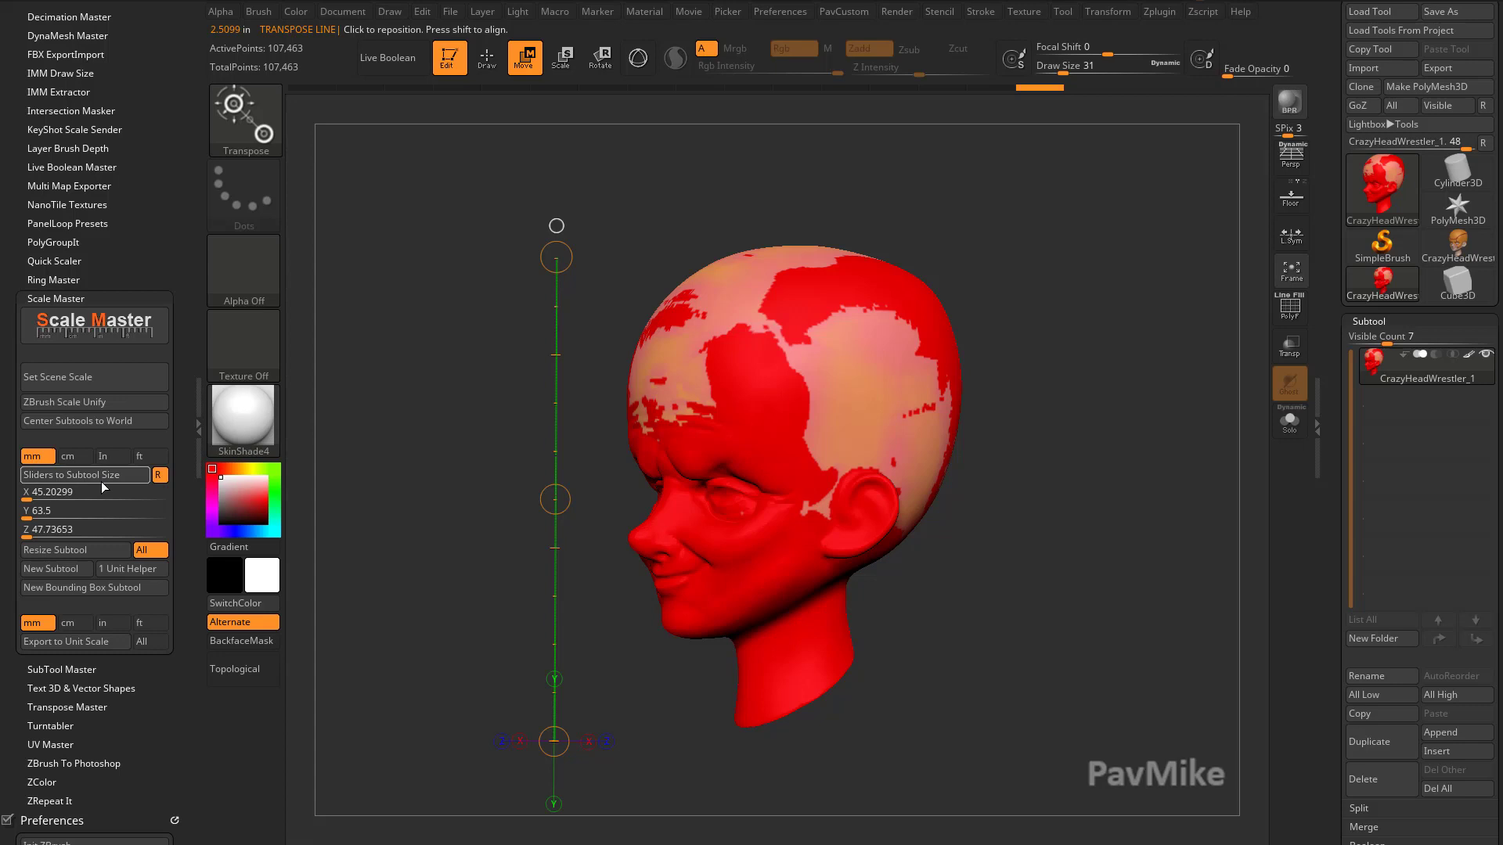
pyautogui.click(61, 514)
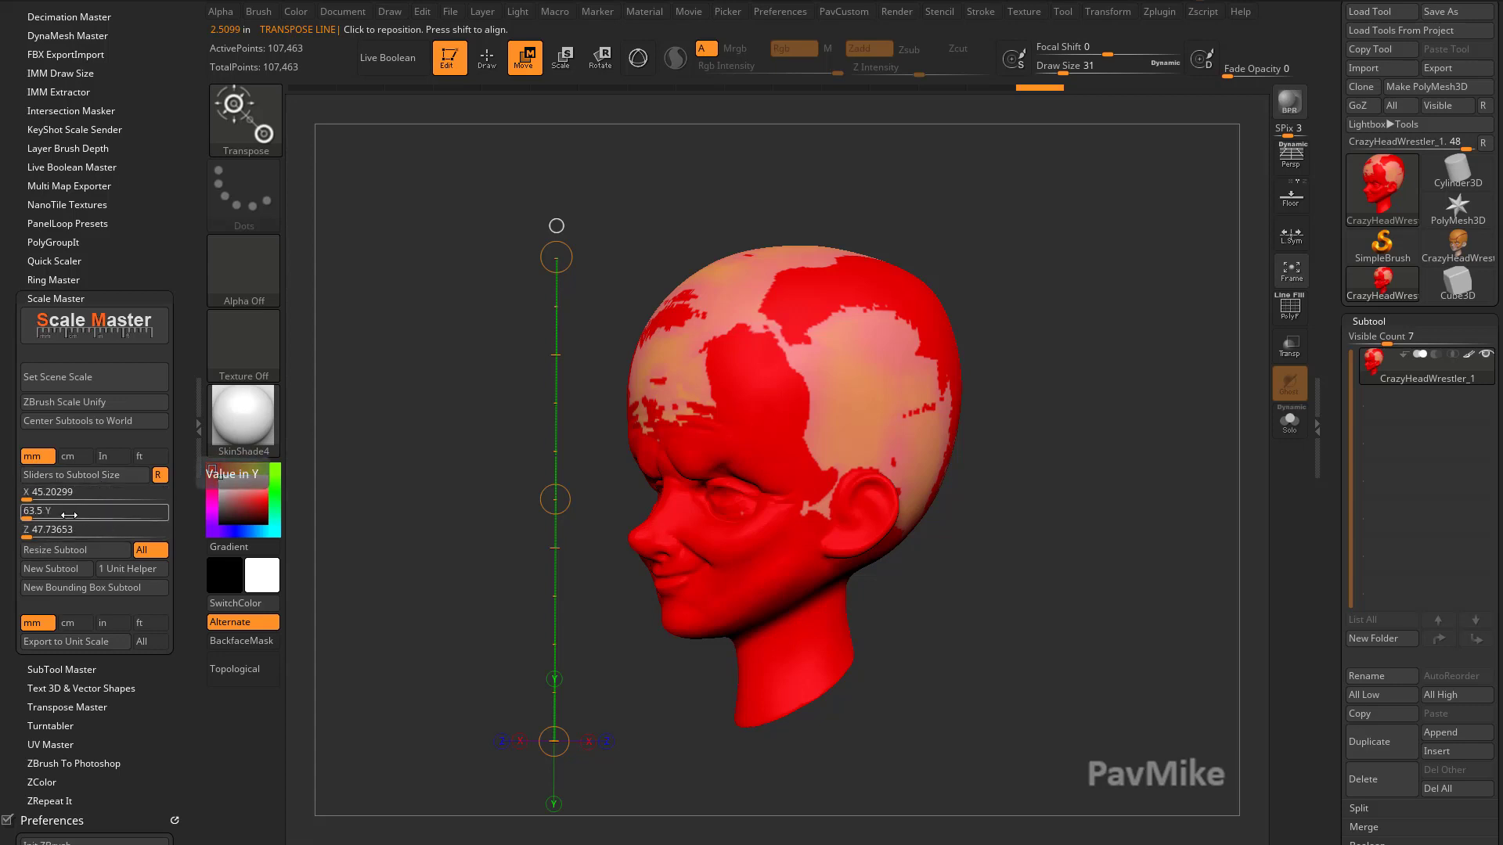
# Step: Compare the head's dimensions in centimetres and inches by switching Scale Master's size units and updating the sliders
pyautogui.press('Return')
pyautogui.click(67, 455)
pyautogui.click(110, 491)
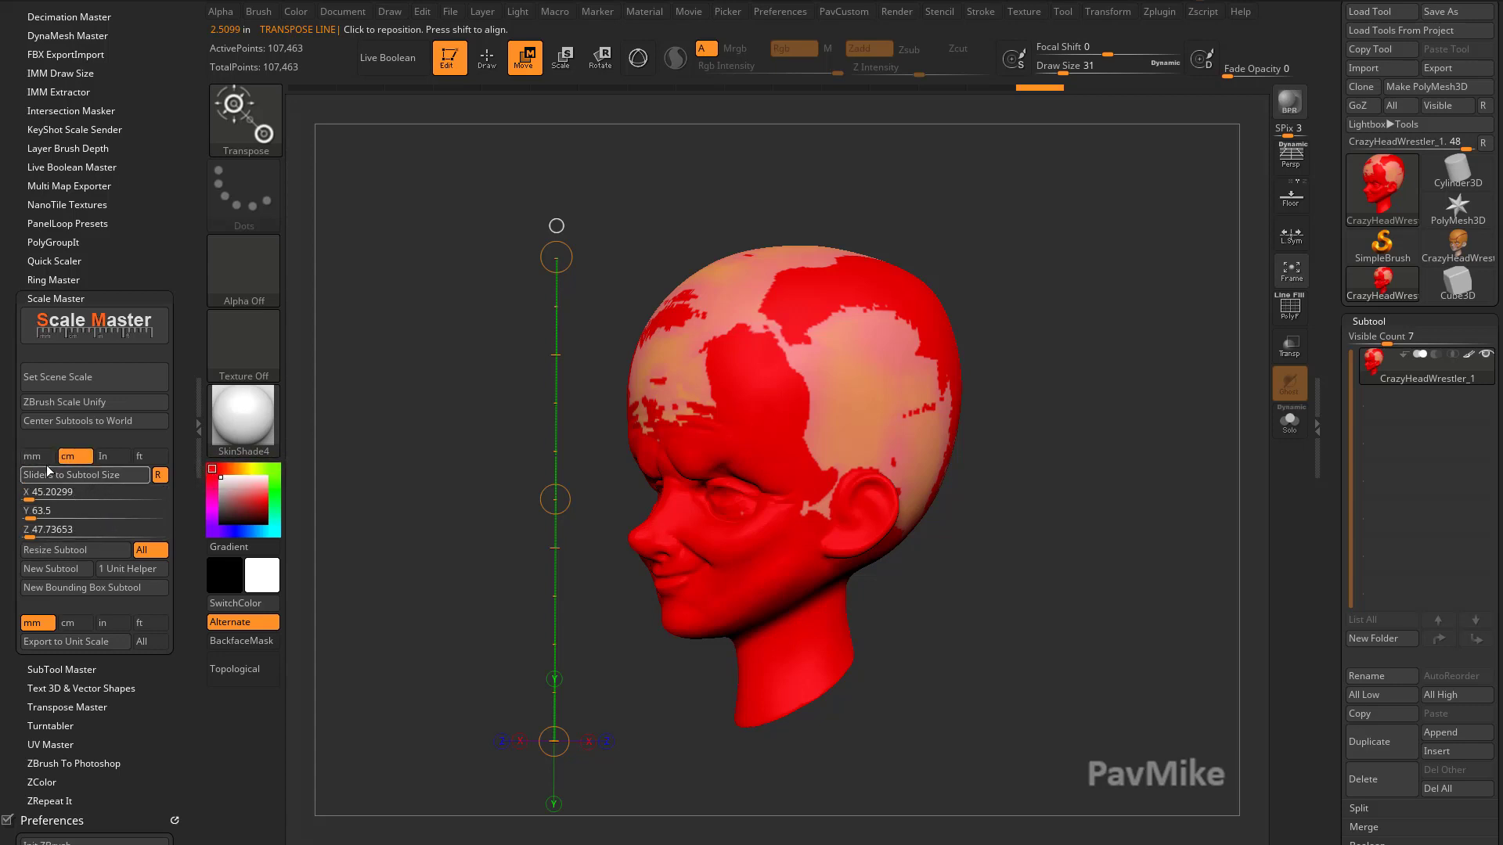
pyautogui.press('Return')
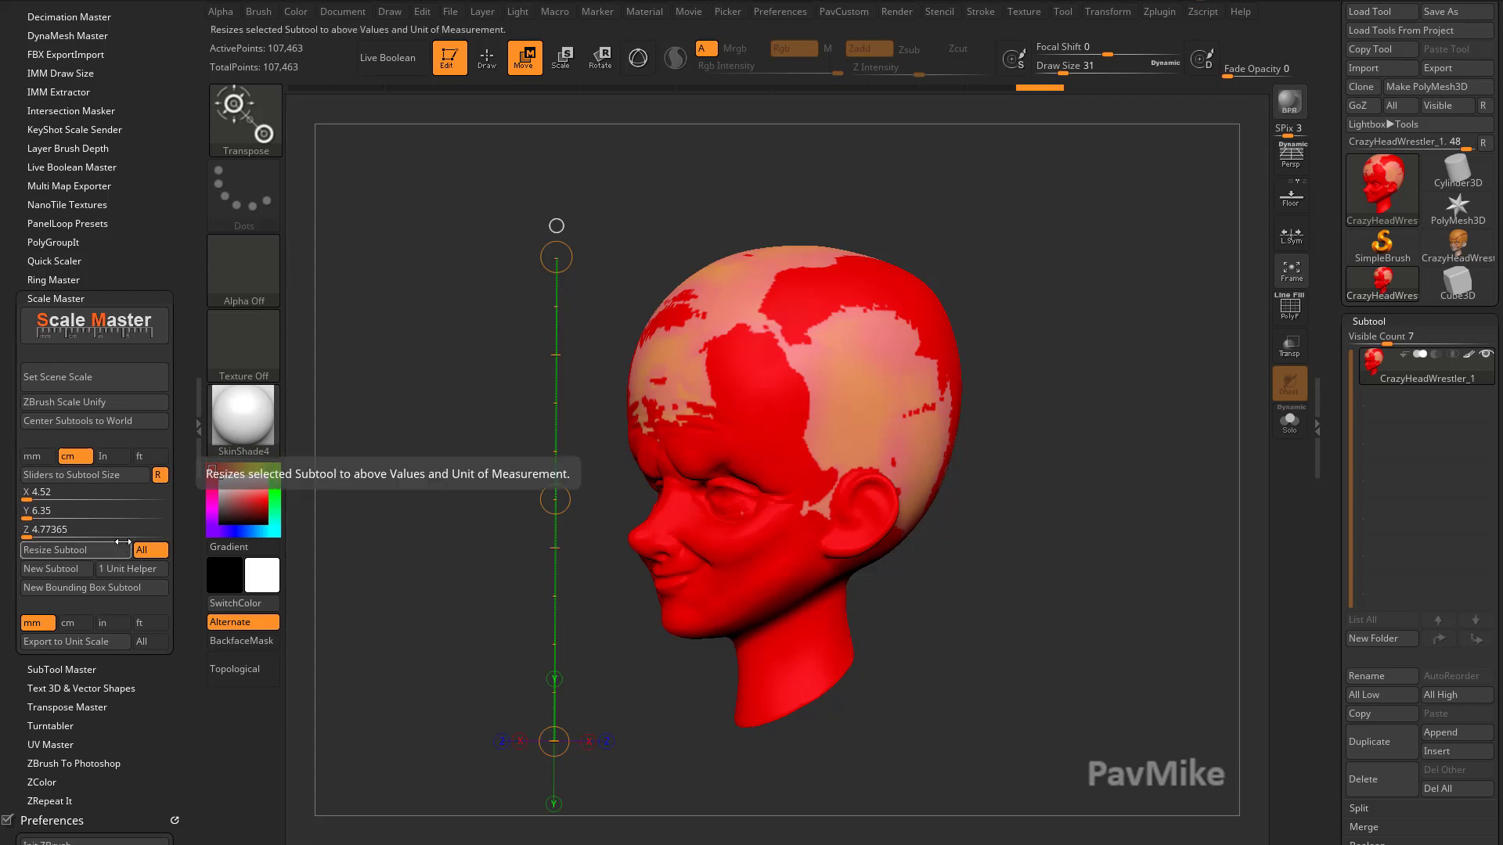
pyautogui.click(115, 458)
pyautogui.keyDown('shift'); pyautogui.moveTo(1073, 544); pyautogui.dragTo(1087, 534); pyautogui.keyUp('shift')
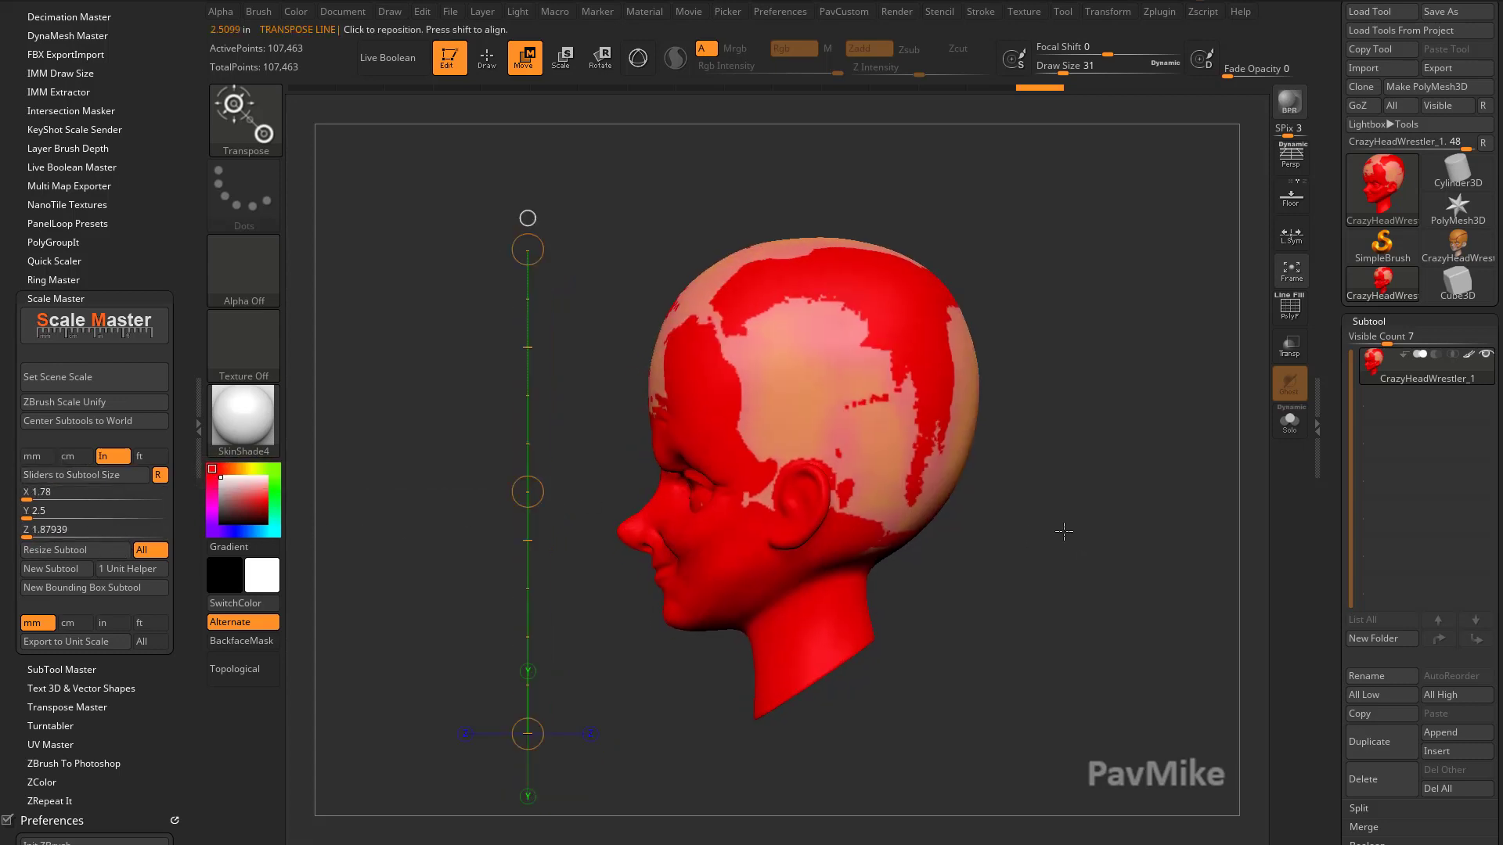
pyautogui.keyDown('alt'); pyautogui.moveTo(1048, 374); pyautogui.dragTo(1020, 378); pyautogui.keyUp('alt')
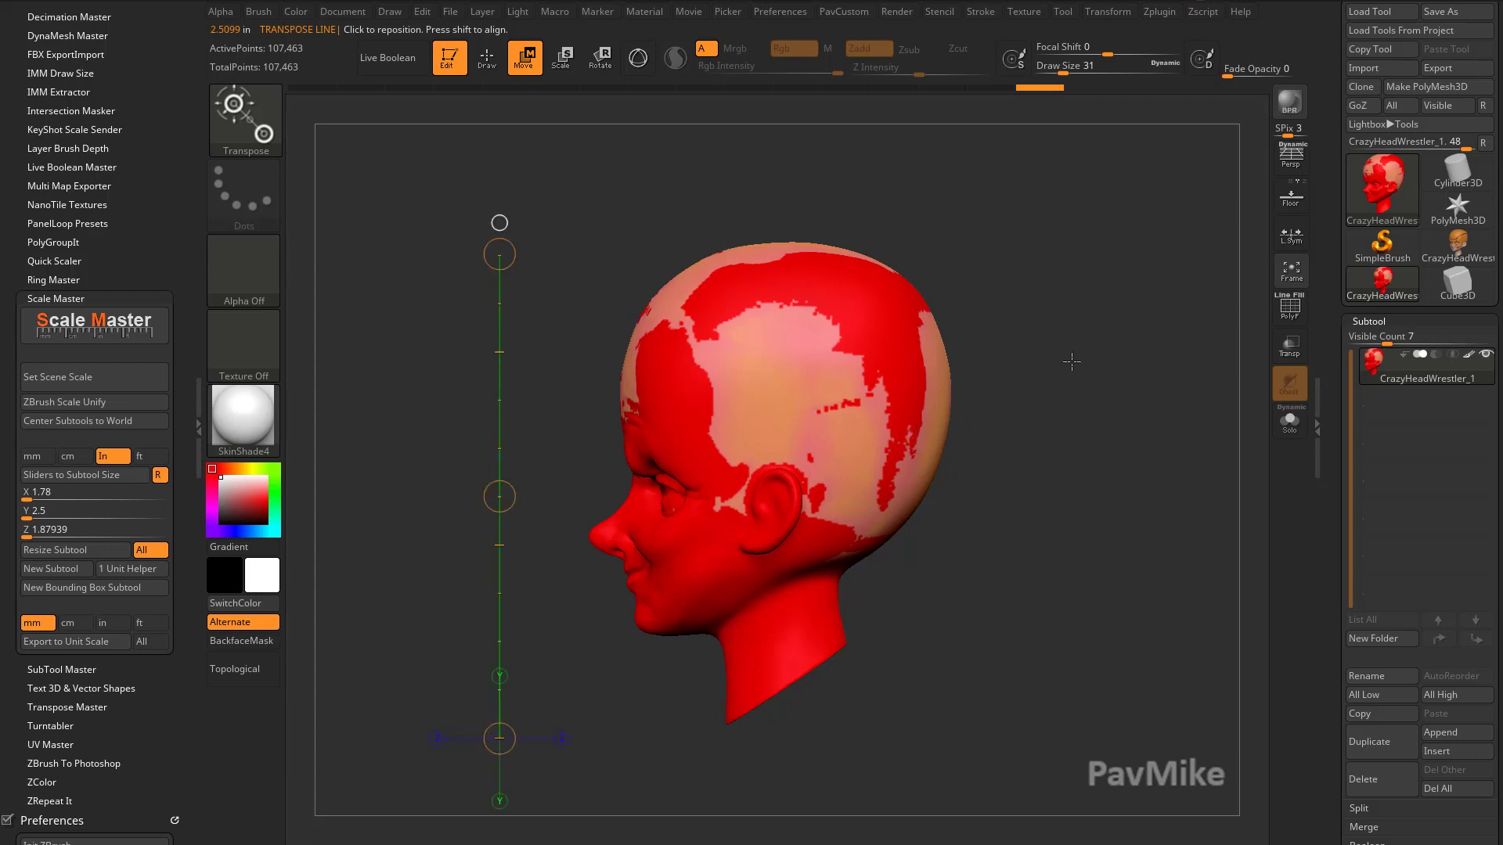
# Step: Switch the size units to millimetres and set the scene scale to the 45.20 × 63.50 × 47.74 mm option
pyautogui.click(36, 455)
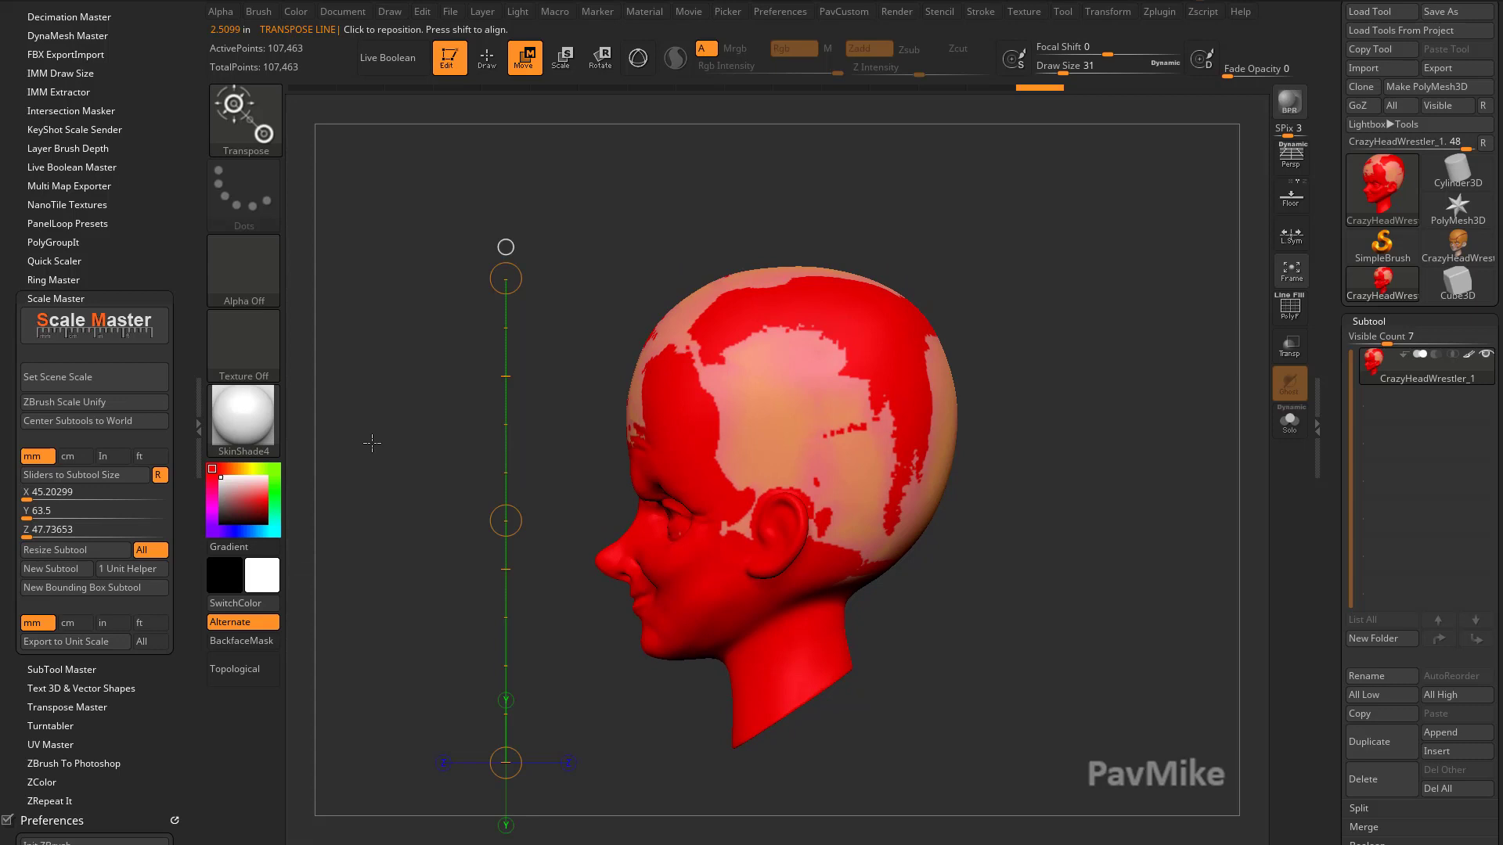
pyautogui.click(96, 377)
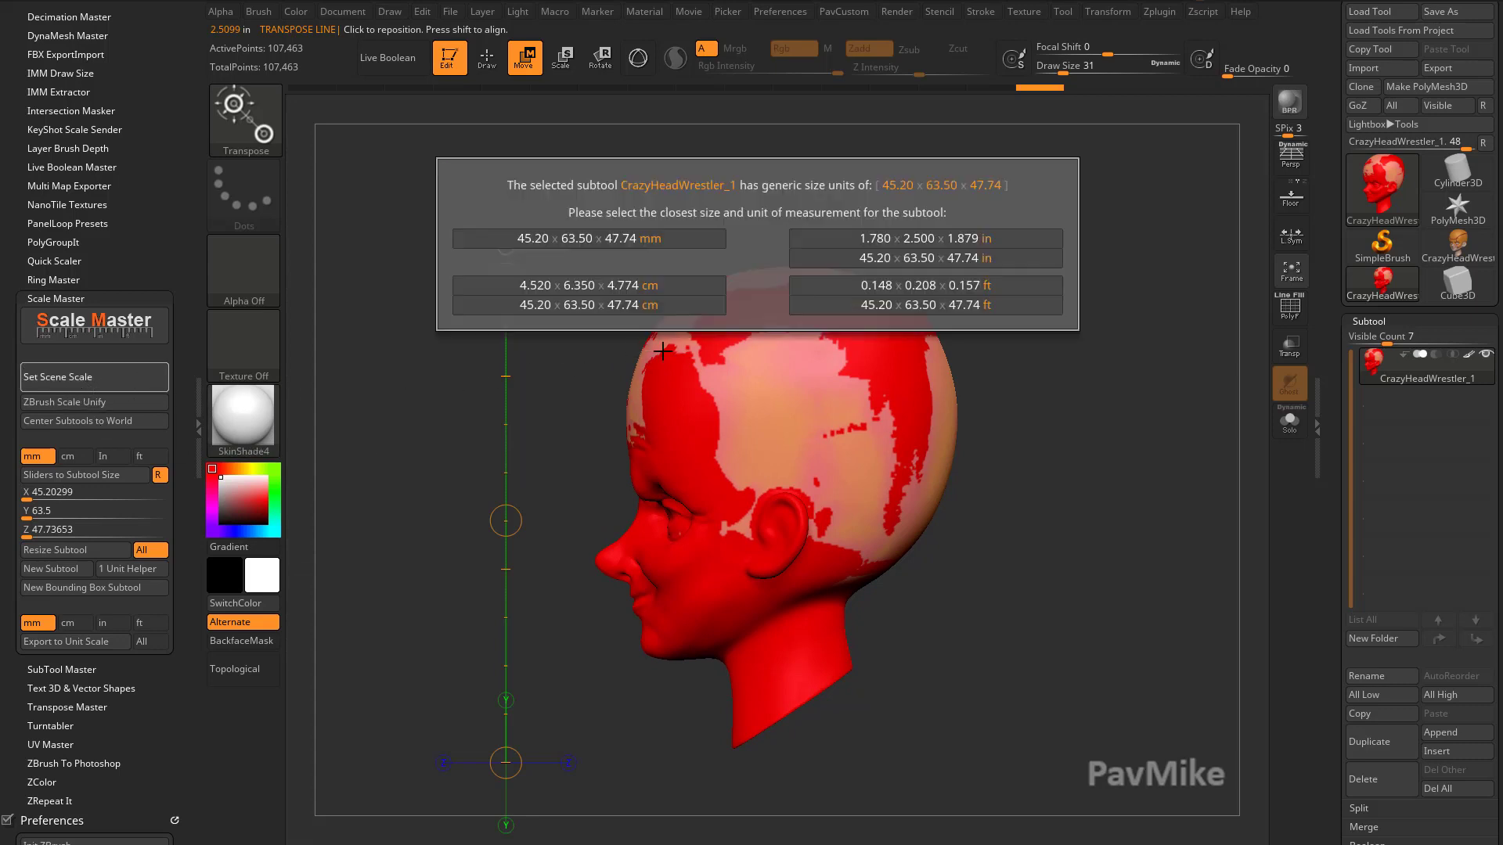
pyautogui.click(668, 239)
pyautogui.click(153, 427)
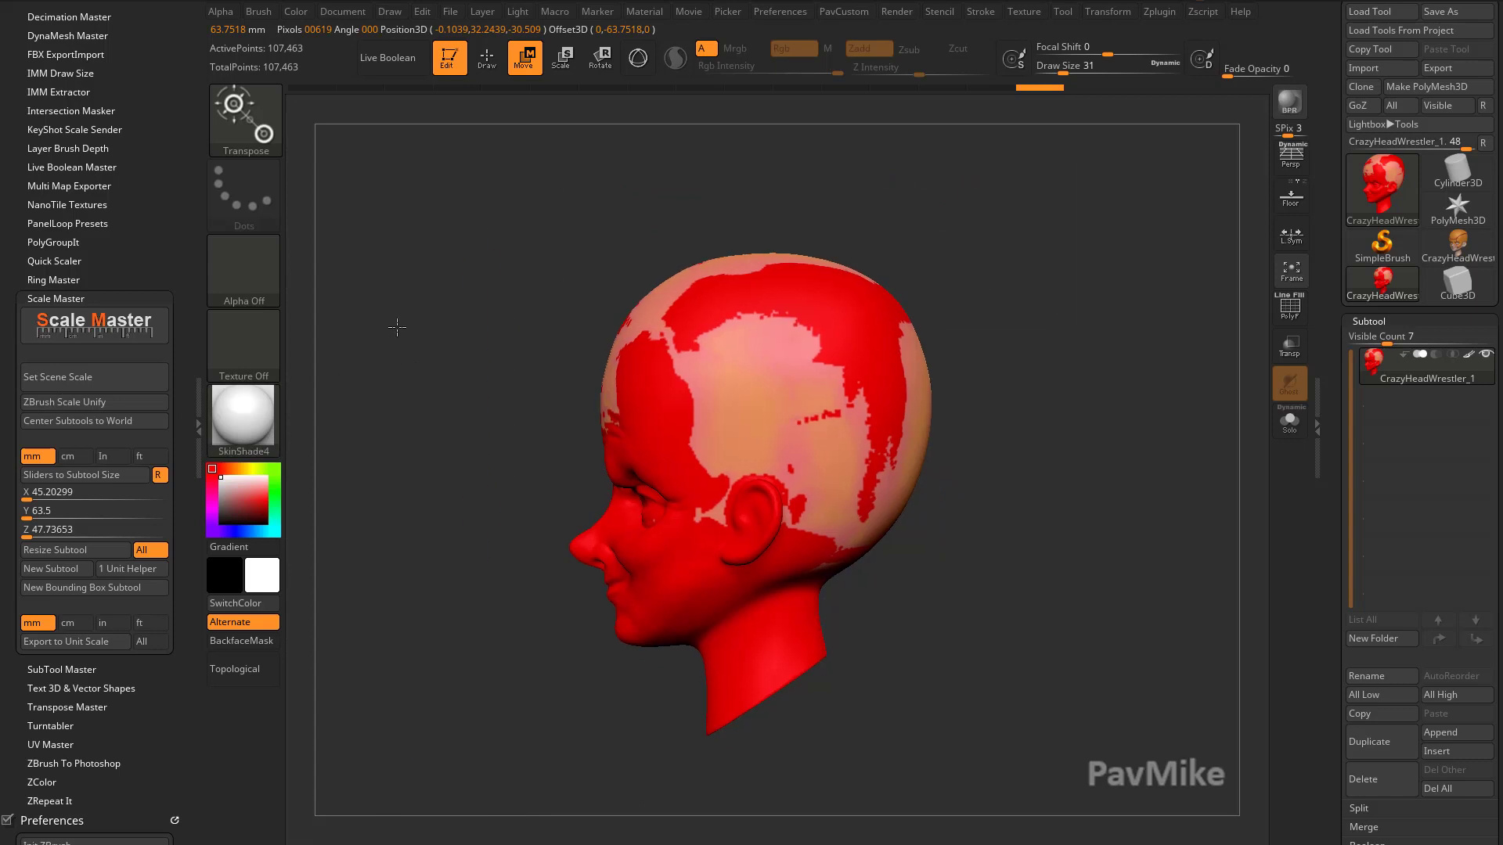
# Step: Measure the head's height in millimetres with the Transpose line from neck base to crown in side view
pyautogui.moveTo(493, 262)
pyautogui.keyDown('shift'); pyautogui.mouseDown()
pyautogui.moveTo(497, 242)
pyautogui.moveTo(501, 252)
pyautogui.mouseUp(); pyautogui.keyUp('shift')
pyautogui.moveTo(1108, 533); pyautogui.dragTo(1099, 501)
pyautogui.scroll(-10, 1365, 575)
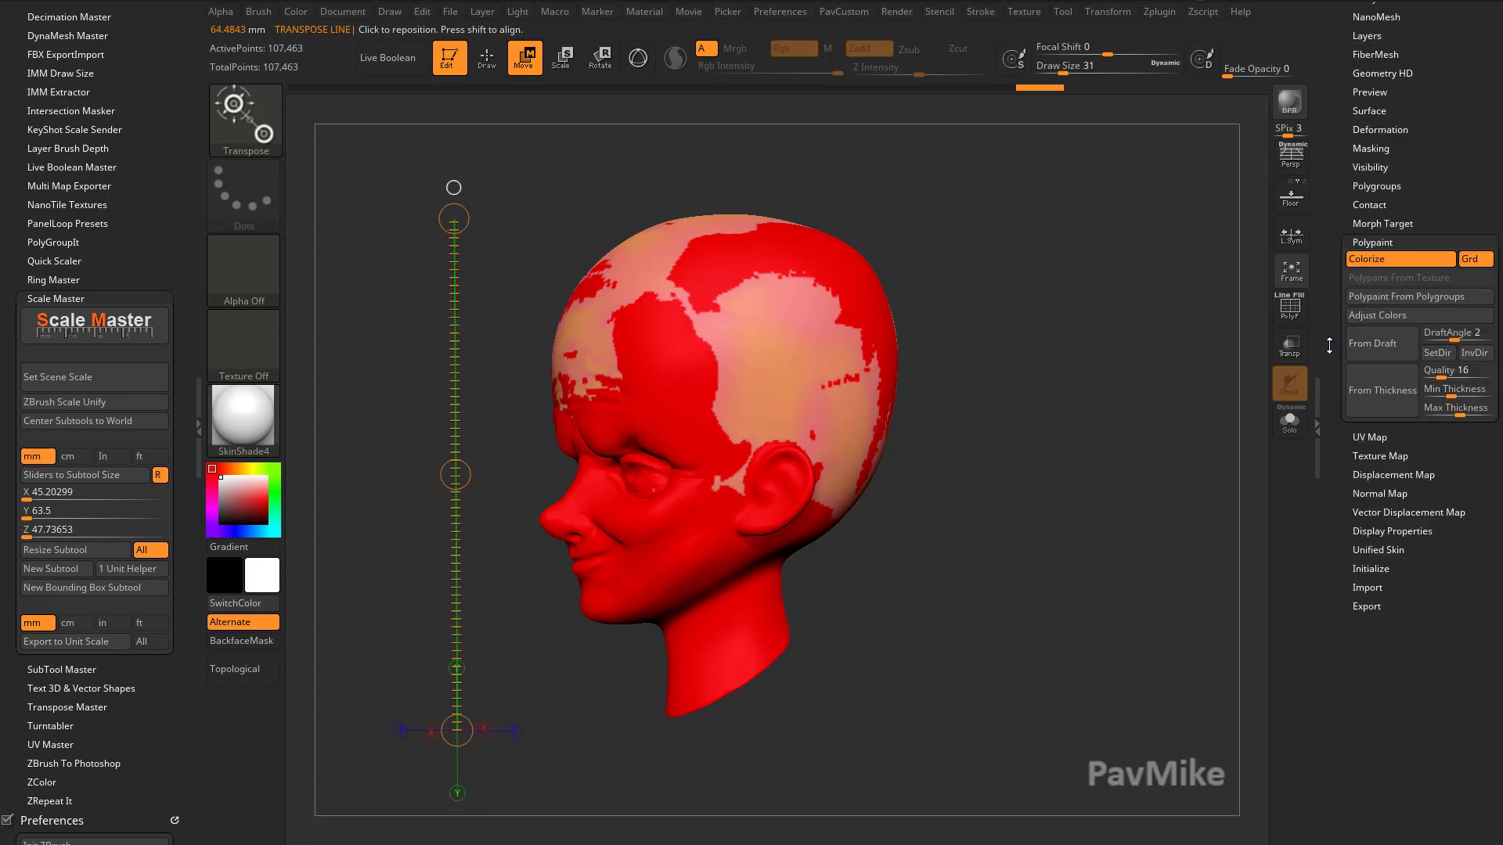
pyautogui.moveTo(1111, 631); pyautogui.dragTo(1116, 632)
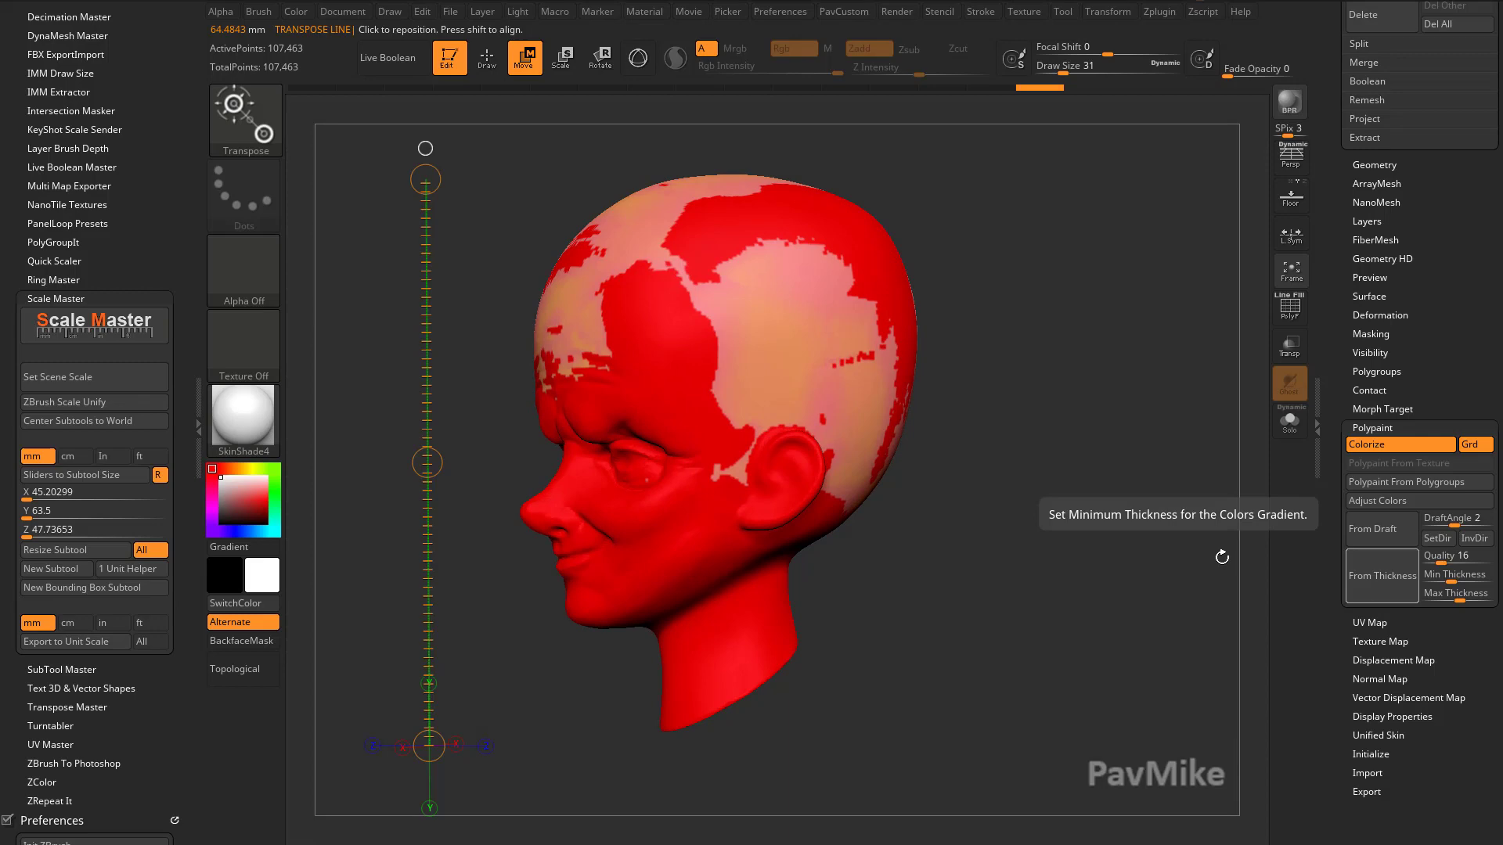
# Step: Measure the thickness of the ear rim with a short Transpose line, checking its end points from several angles
pyautogui.keyDown('alt'); pyautogui.moveTo(1025, 578); pyautogui.dragTo(618, 720); pyautogui.keyUp('alt')
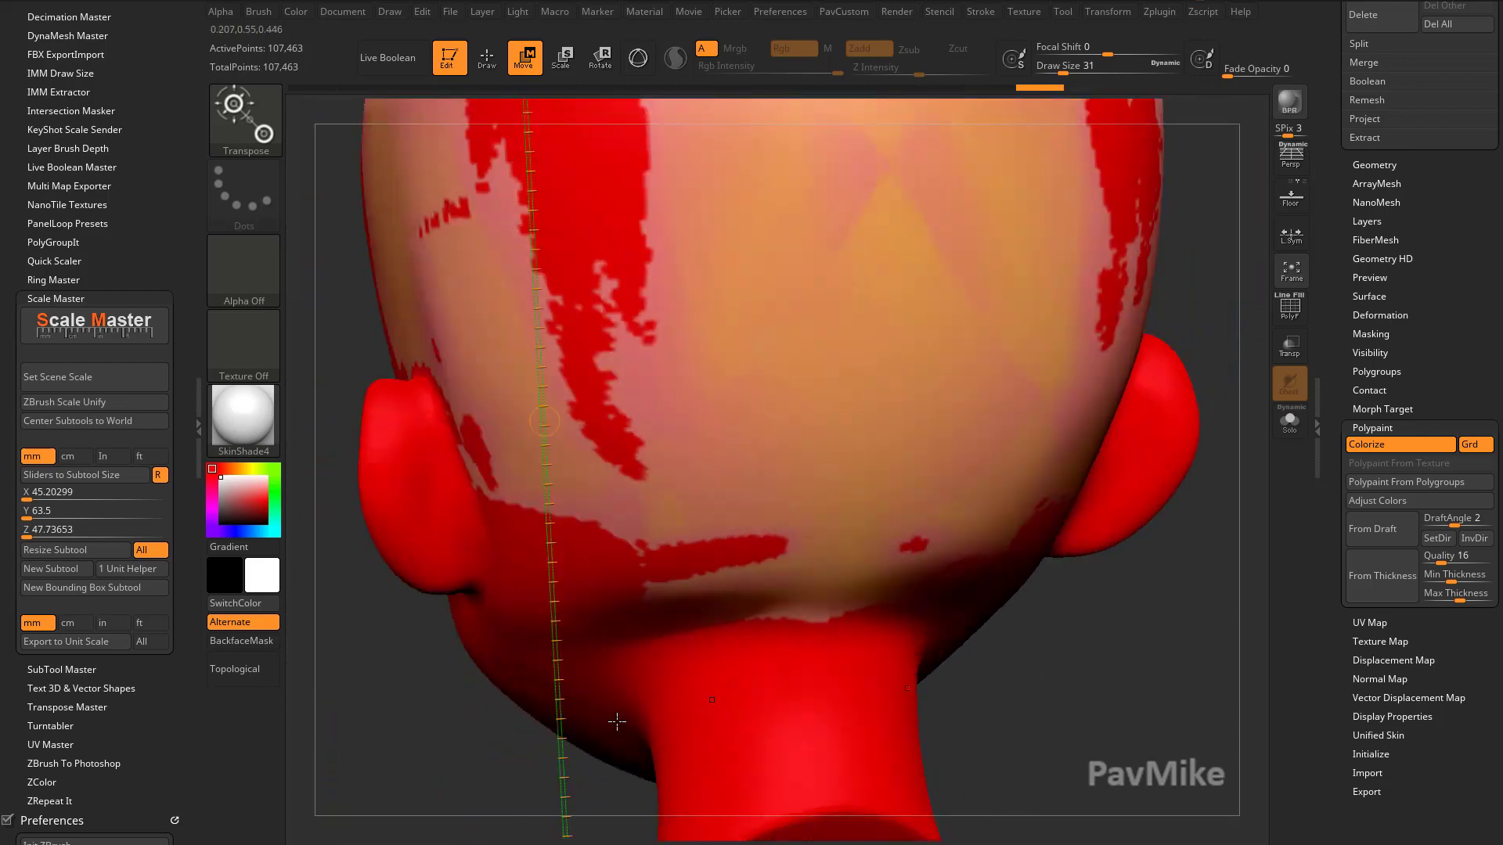
pyautogui.moveTo(360, 711)
pyautogui.keyDown('alt'); pyautogui.mouseDown()
pyautogui.moveTo(506, 705)
pyautogui.moveTo(514, 815)
pyautogui.moveTo(532, 672)
pyautogui.moveTo(532, 761)
pyautogui.moveTo(619, 646)
pyautogui.moveTo(591, 641)
pyautogui.mouseUp(); pyautogui.keyUp('alt')
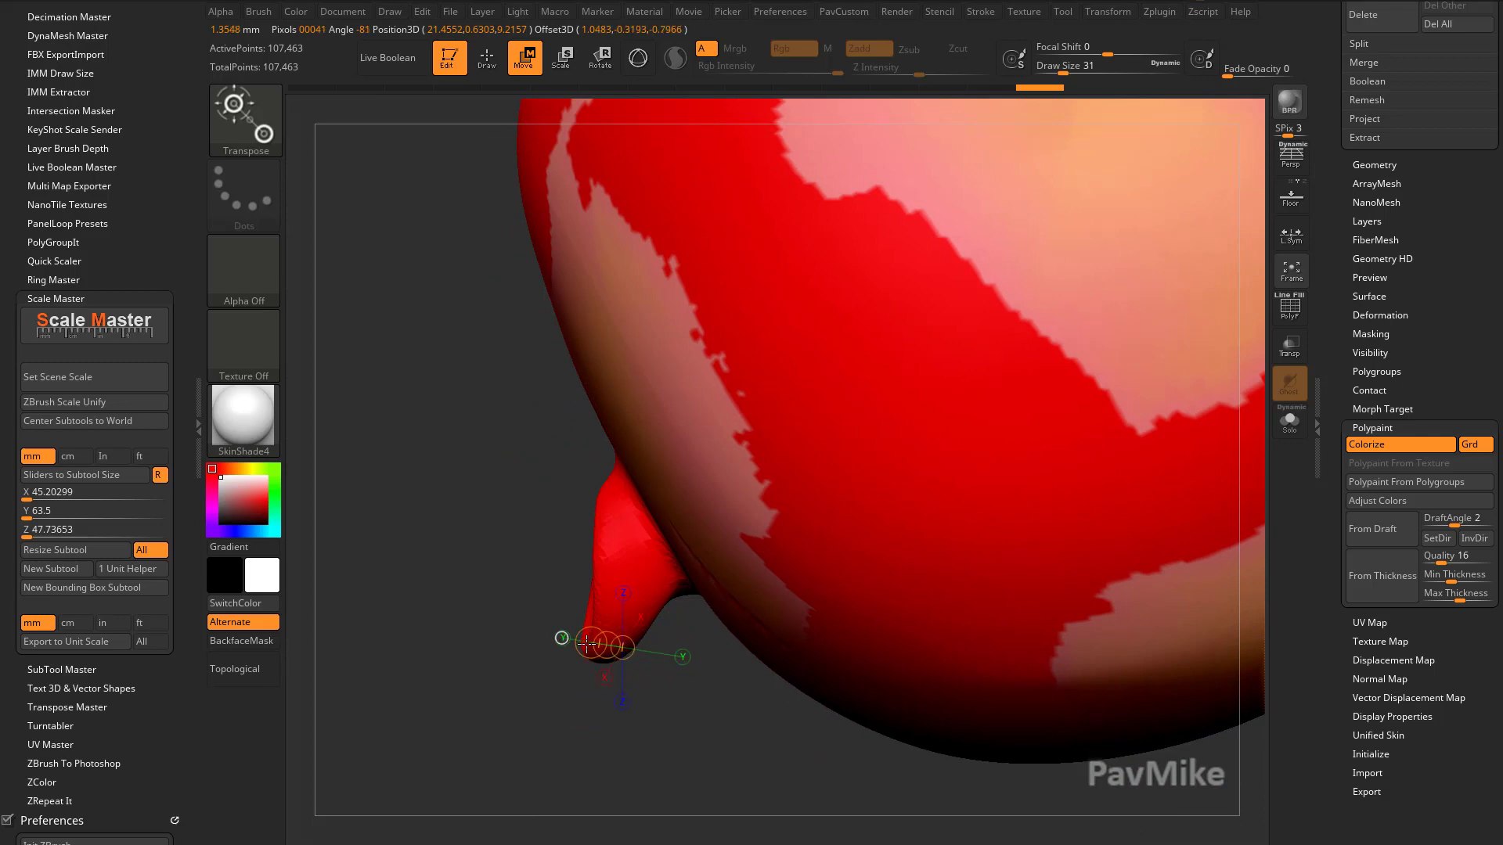
pyautogui.moveTo(522, 687); pyautogui.dragTo(518, 597)
pyautogui.moveTo(562, 670); pyautogui.dragTo(579, 692)
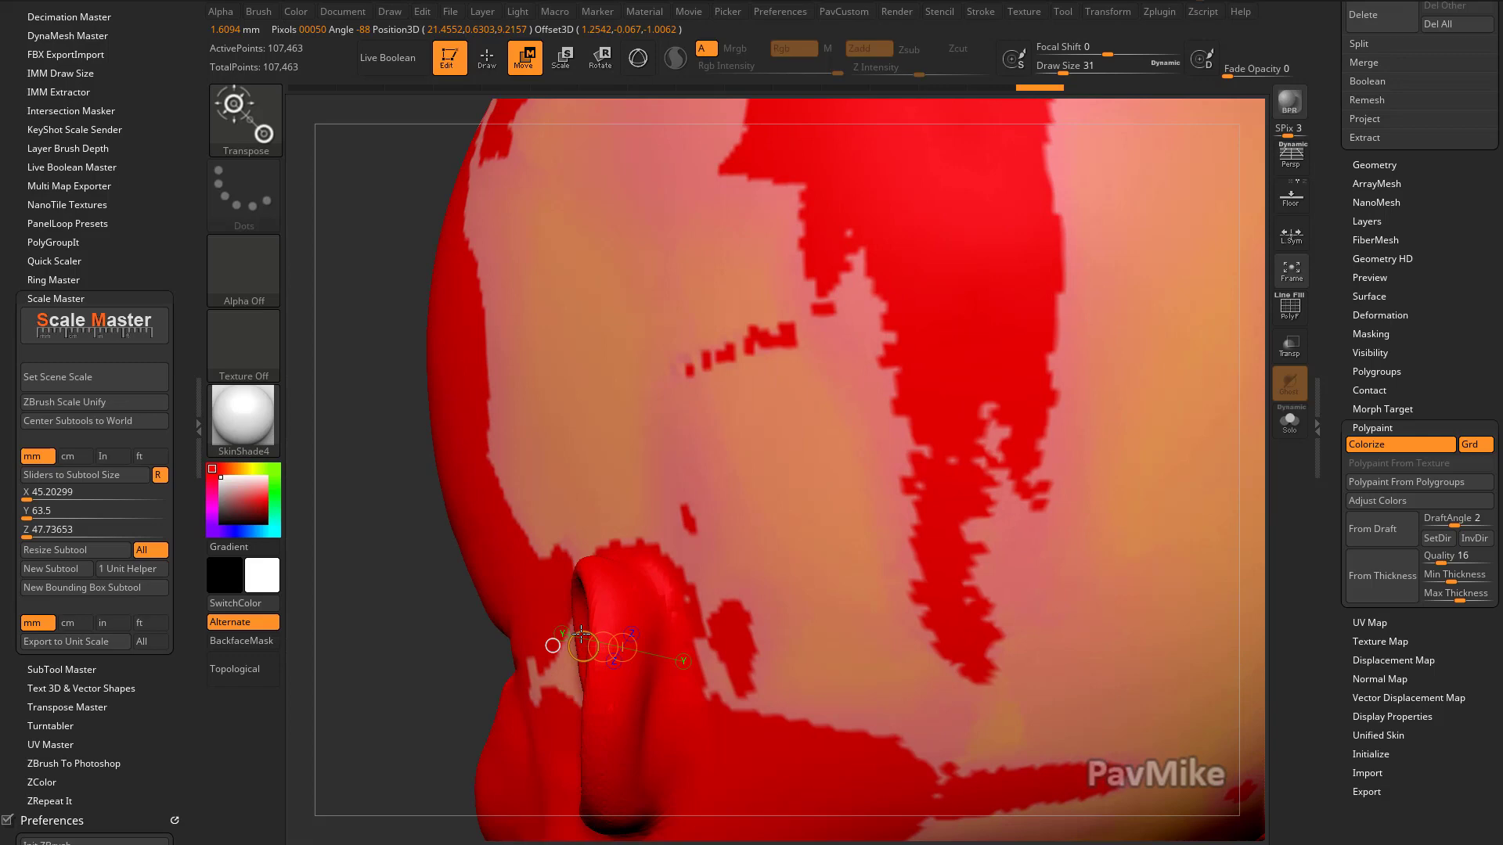
pyautogui.keyDown('alt'); pyautogui.moveTo(402, 732); pyautogui.dragTo(392, 724); pyautogui.keyUp('alt')
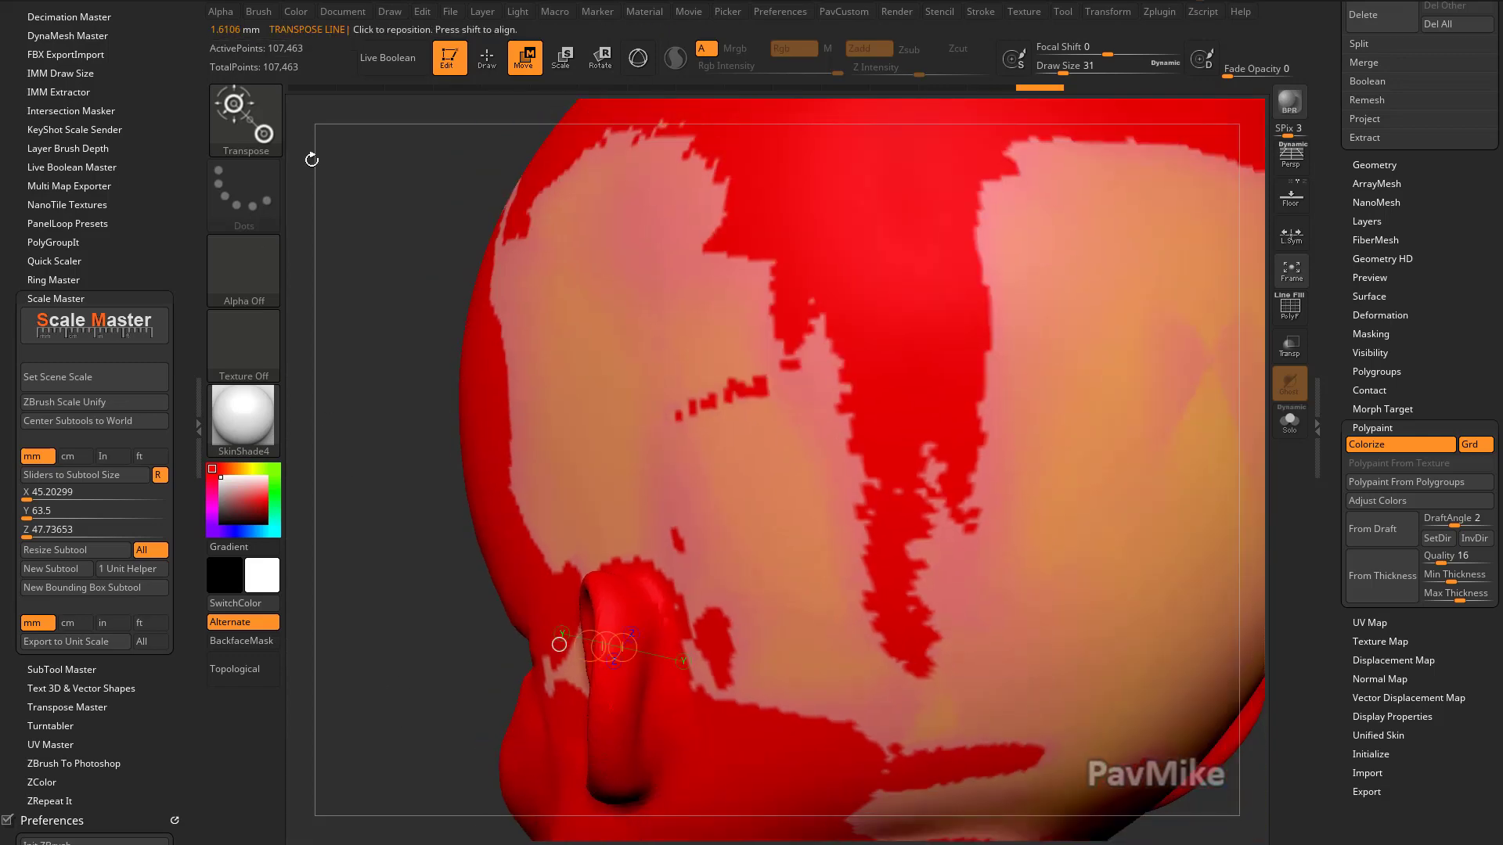
pyautogui.moveTo(421, 653); pyautogui.dragTo(904, 615)
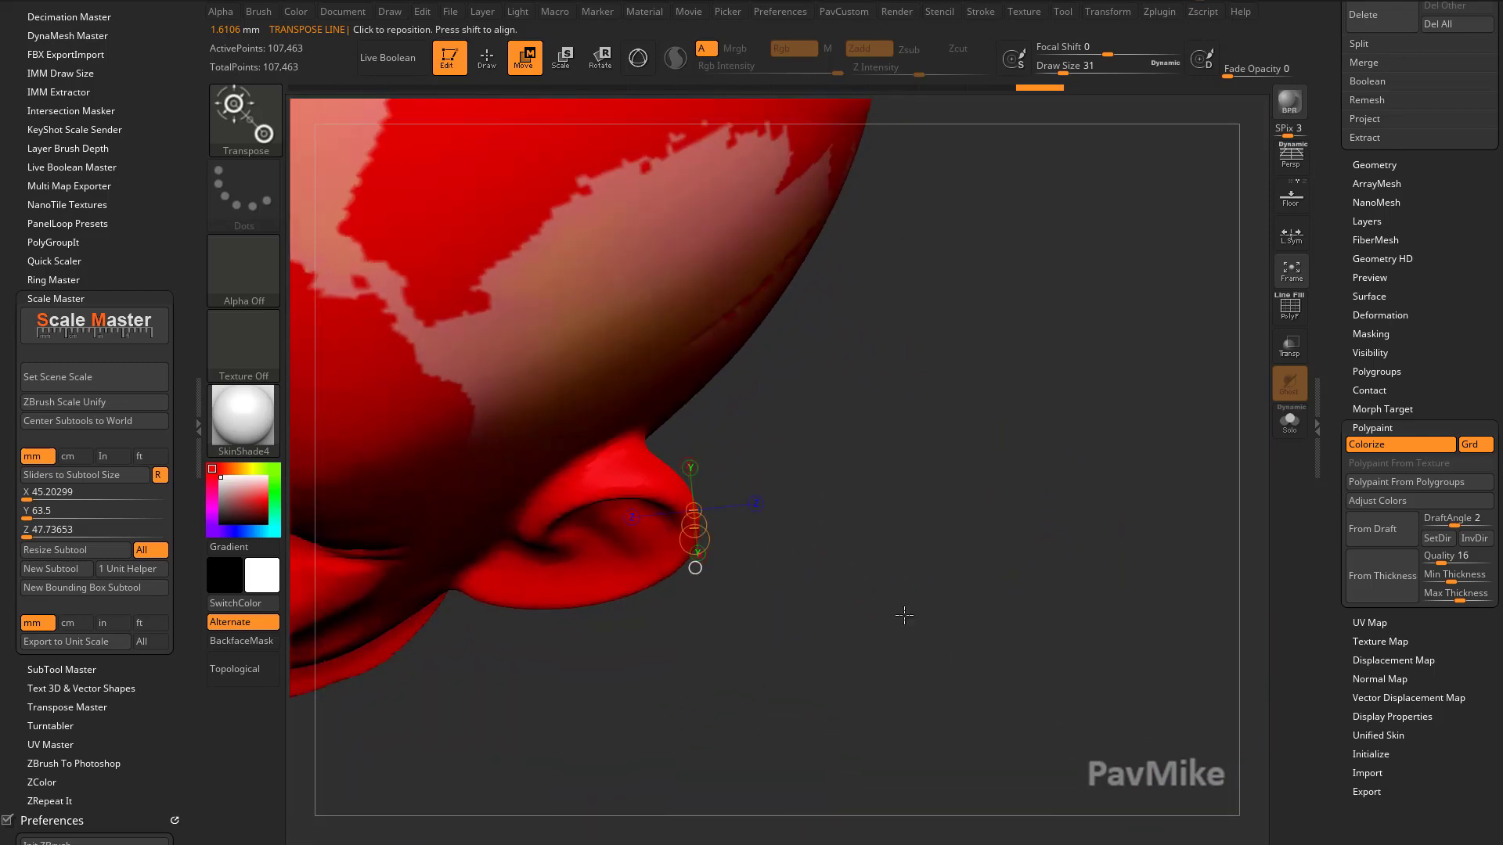
pyautogui.moveTo(709, 542); pyautogui.dragTo(689, 545)
pyautogui.moveTo(918, 544); pyautogui.dragTo(1088, 562)
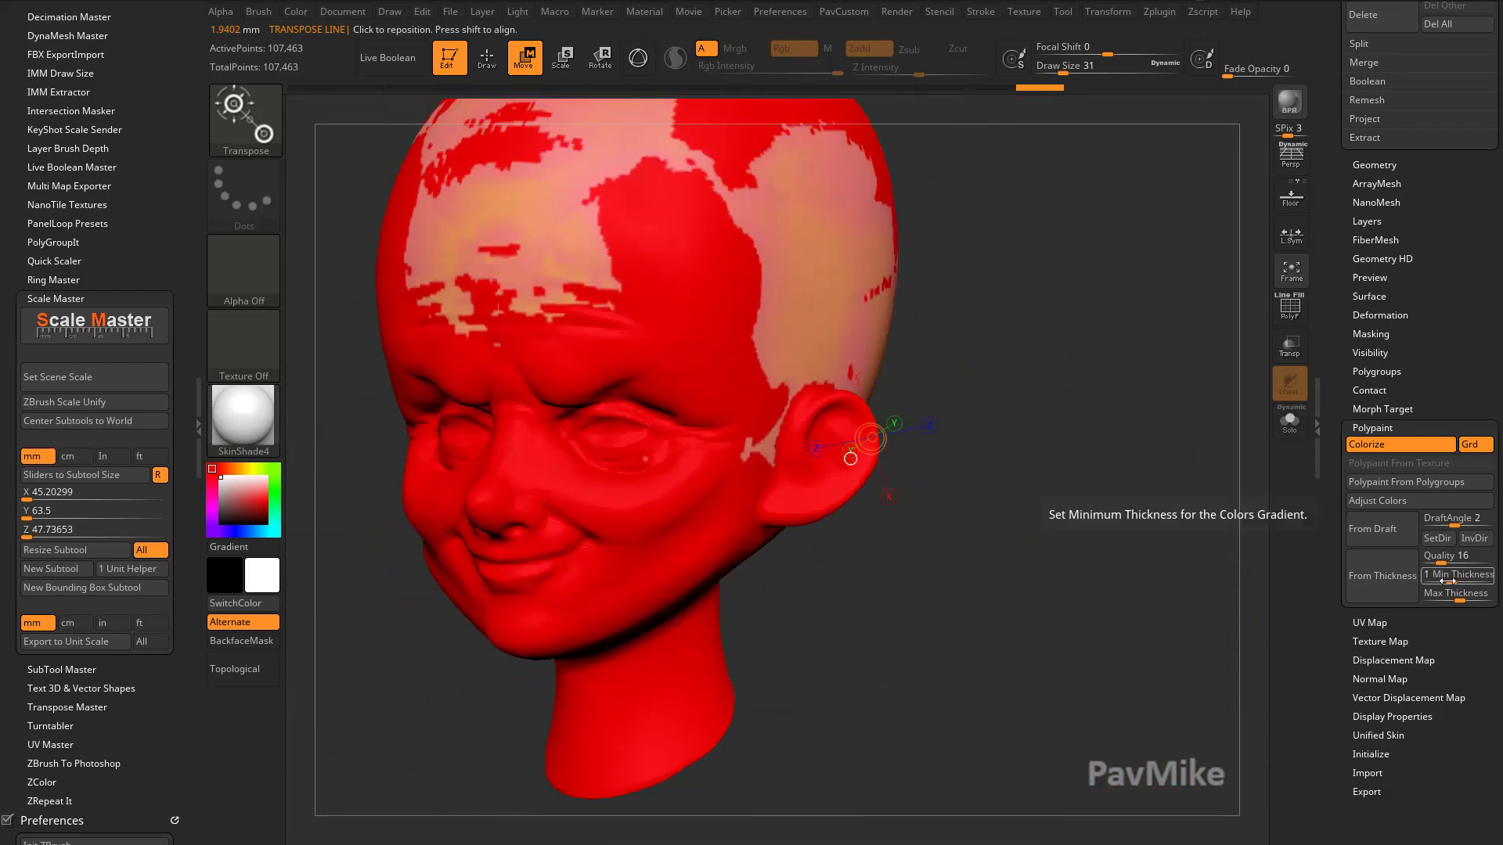
# Step: Set Min Thickness to 2, recalculate polypaint From Thickness, and switch to Draw mode to inspect the head's colours
pyautogui.click(1447, 581)
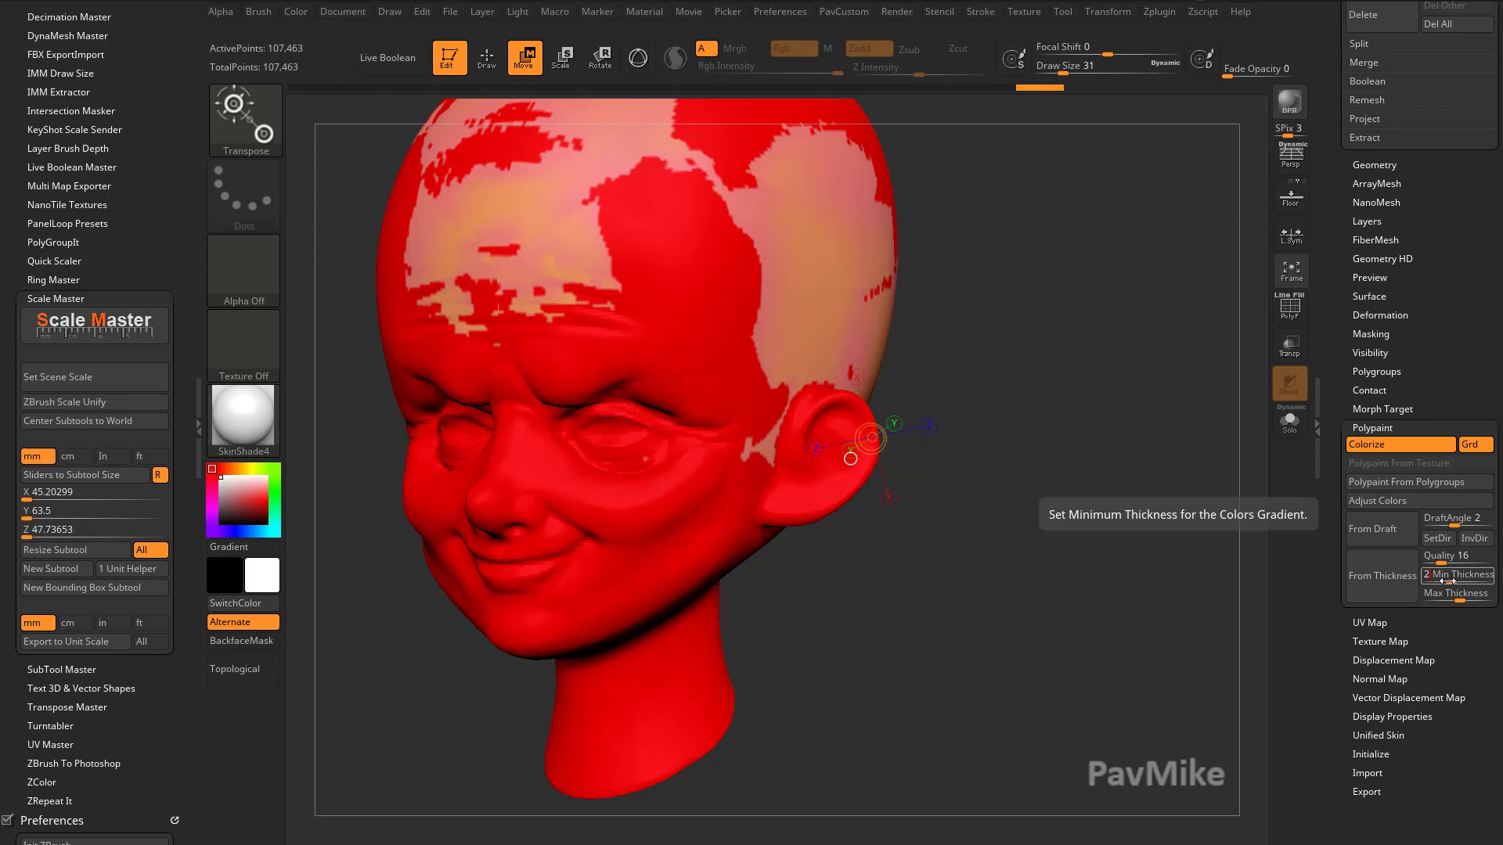
pyautogui.click(1398, 579)
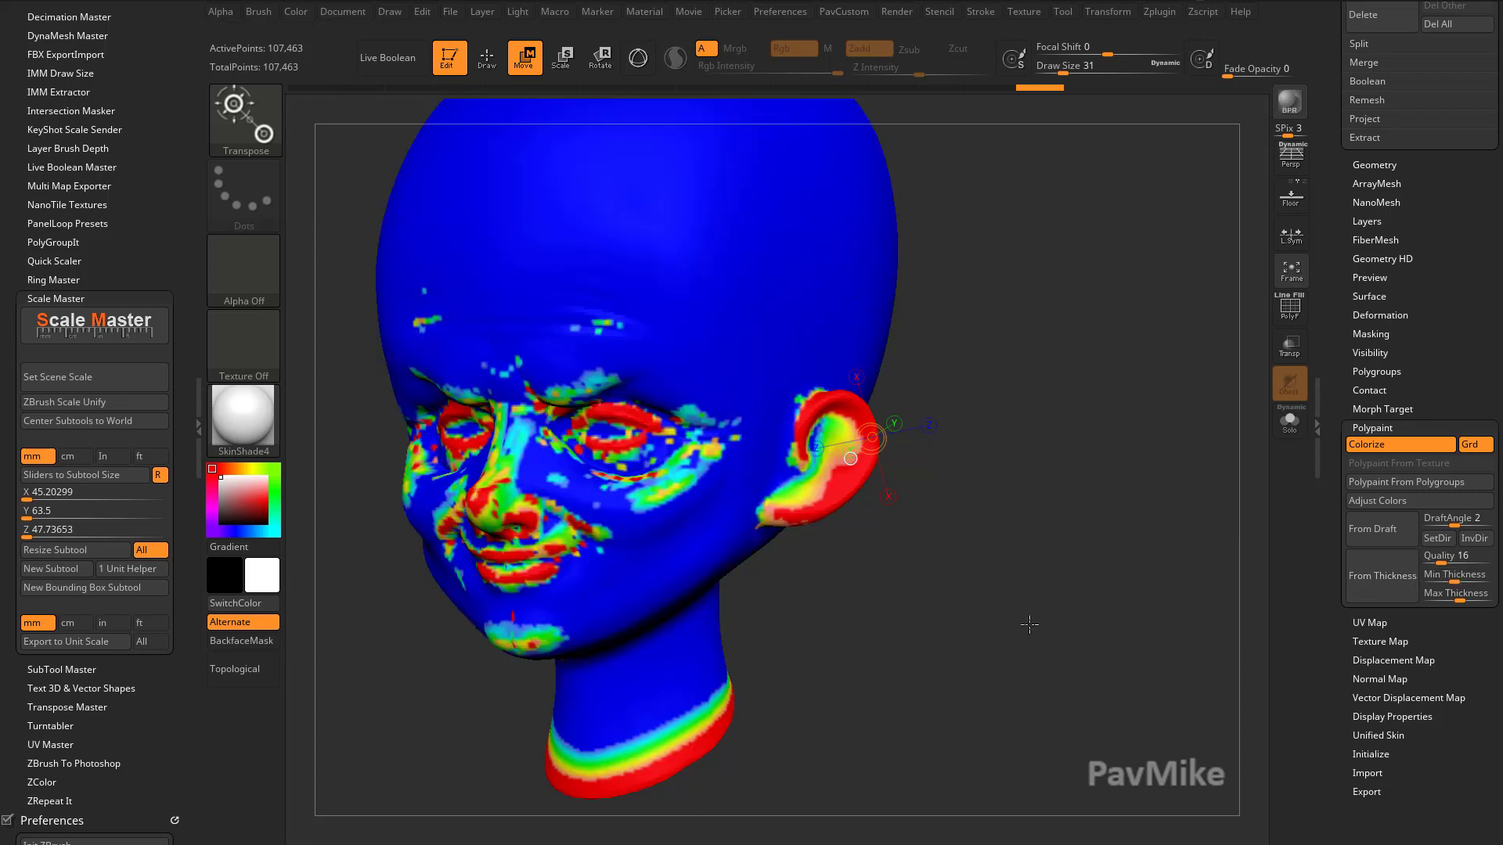
pyautogui.press('q')
pyautogui.moveTo(1023, 465); pyautogui.dragTo(879, 477)
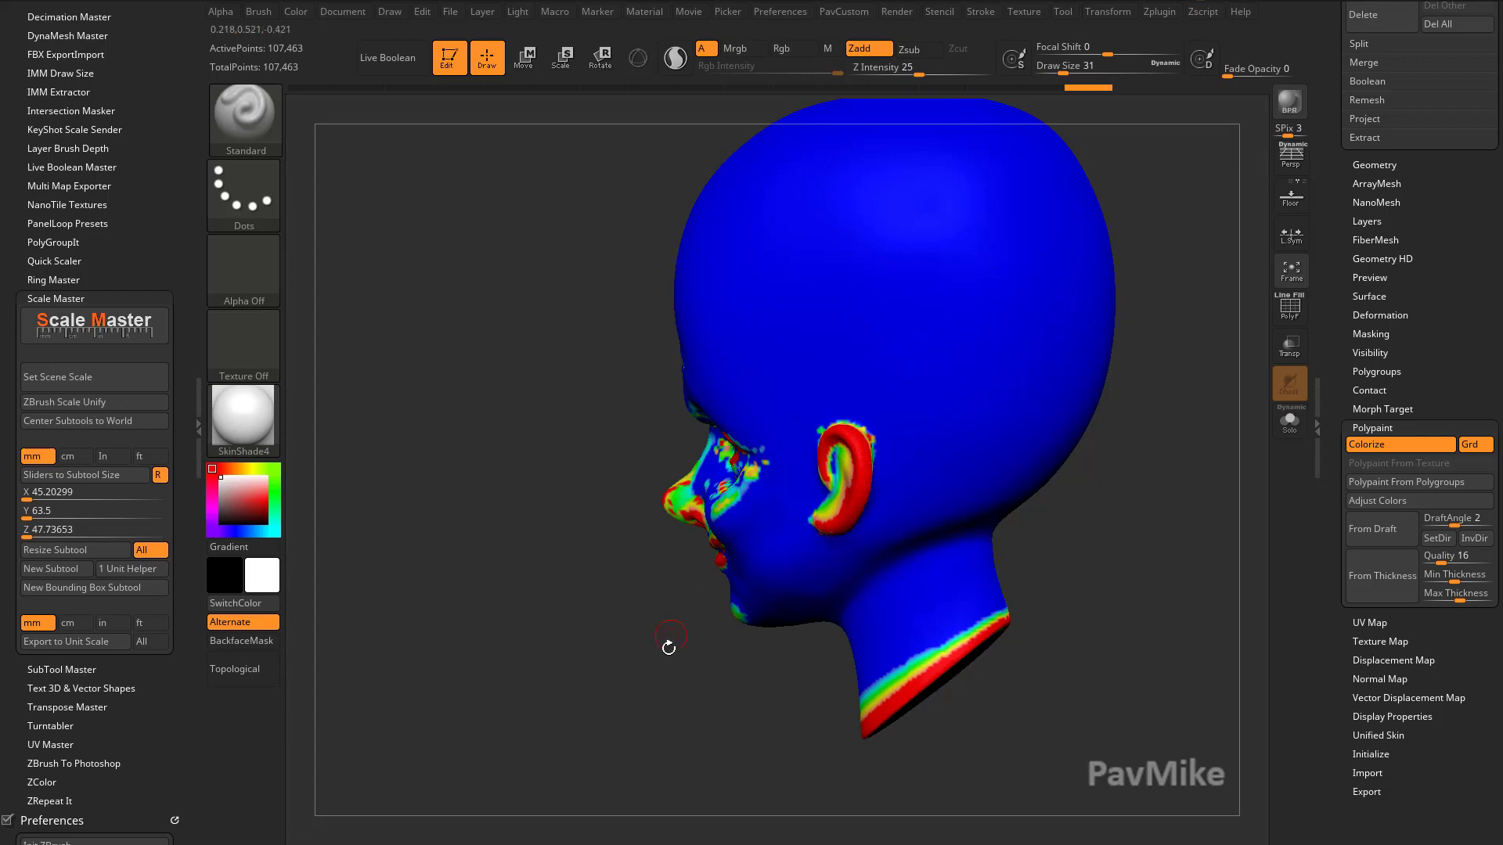
pyautogui.moveTo(668, 647); pyautogui.dragTo(790, 643)
pyautogui.moveTo(959, 460)
pyautogui.mouseDown()
pyautogui.moveTo(1046, 483)
pyautogui.moveTo(1060, 475)
pyautogui.moveTo(1046, 460)
pyautogui.moveTo(1031, 493)
pyautogui.mouseUp()
# Step: Choose the Inflat brush and thicken the ear rim with several strokes at a draw size of about 50
pyautogui.press('b')
pyautogui.press('i')
pyautogui.press('n')
pyautogui.press('s')
pyautogui.moveTo(859, 503); pyautogui.dragTo(933, 529)
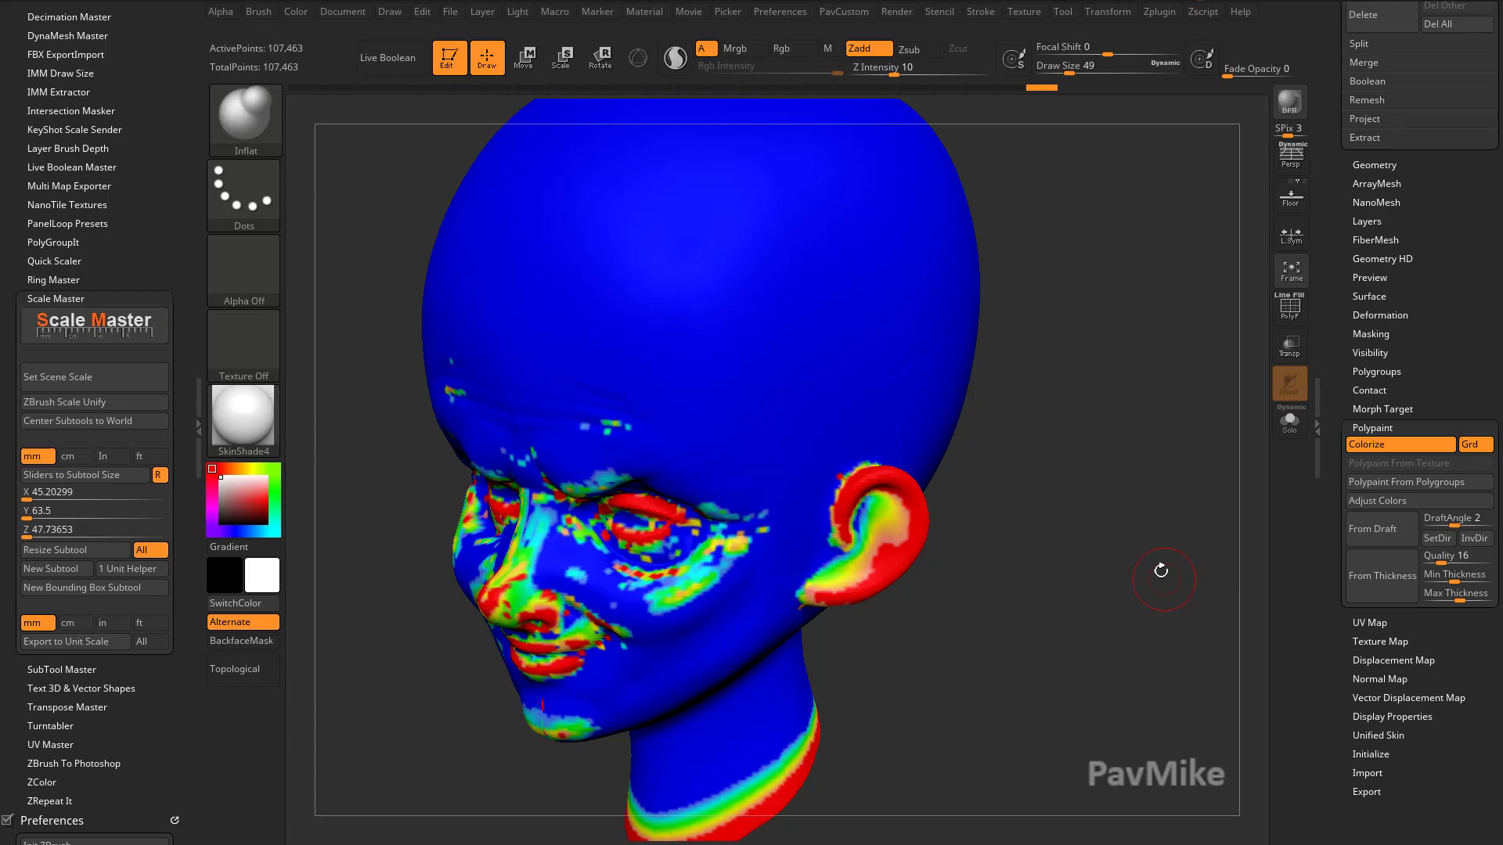
pyautogui.moveTo(1158, 564); pyautogui.dragTo(1095, 548)
pyautogui.moveTo(989, 537)
pyautogui.mouseDown()
pyautogui.moveTo(896, 481)
pyautogui.moveTo(802, 497)
pyautogui.moveTo(830, 489)
pyautogui.moveTo(820, 540)
pyautogui.mouseUp()
pyautogui.moveTo(971, 532); pyautogui.dragTo(931, 536)
pyautogui.moveTo(869, 483); pyautogui.dragTo(820, 540)
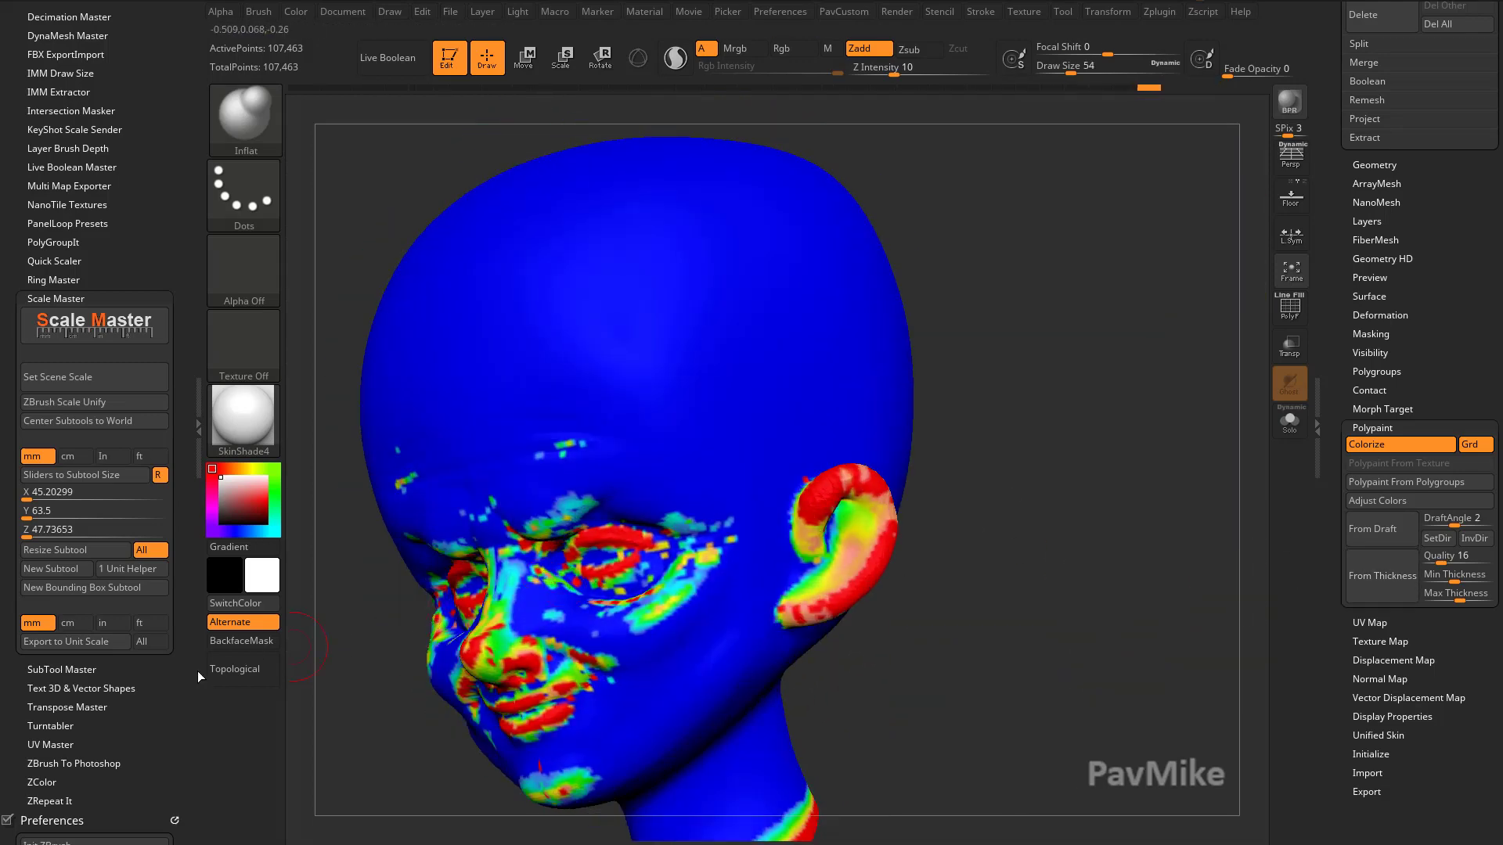
# Step: Open the Analysis preferences to examine the thickness gradient colours and the Max Thickness Polygons setting
pyautogui.moveTo(145, 707); pyautogui.dragTo(176, 527)
pyautogui.scroll(-3, 175, 527)
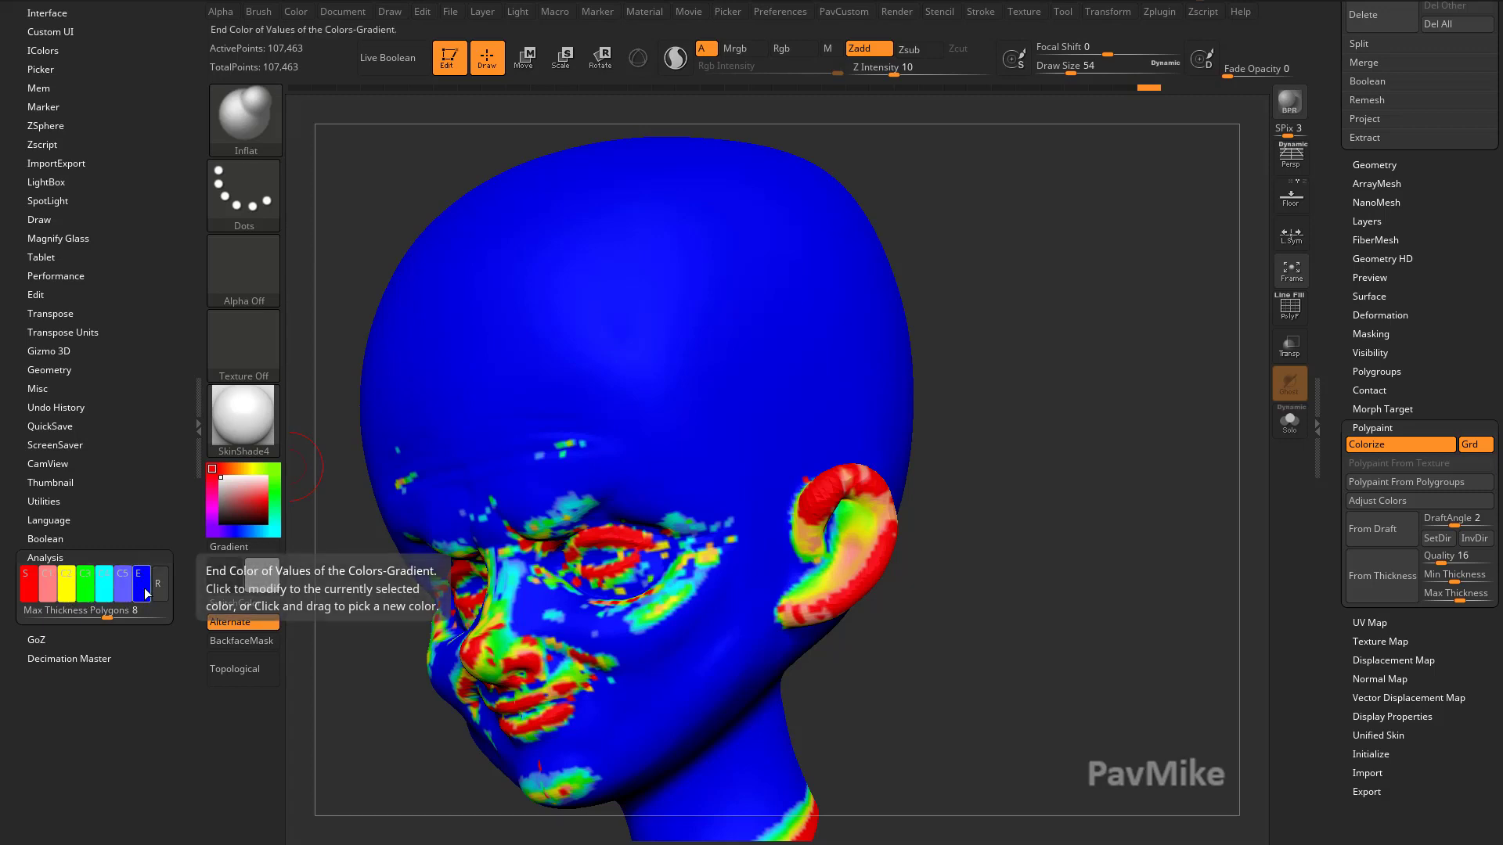
pyautogui.moveTo(1065, 496); pyautogui.dragTo(980, 487)
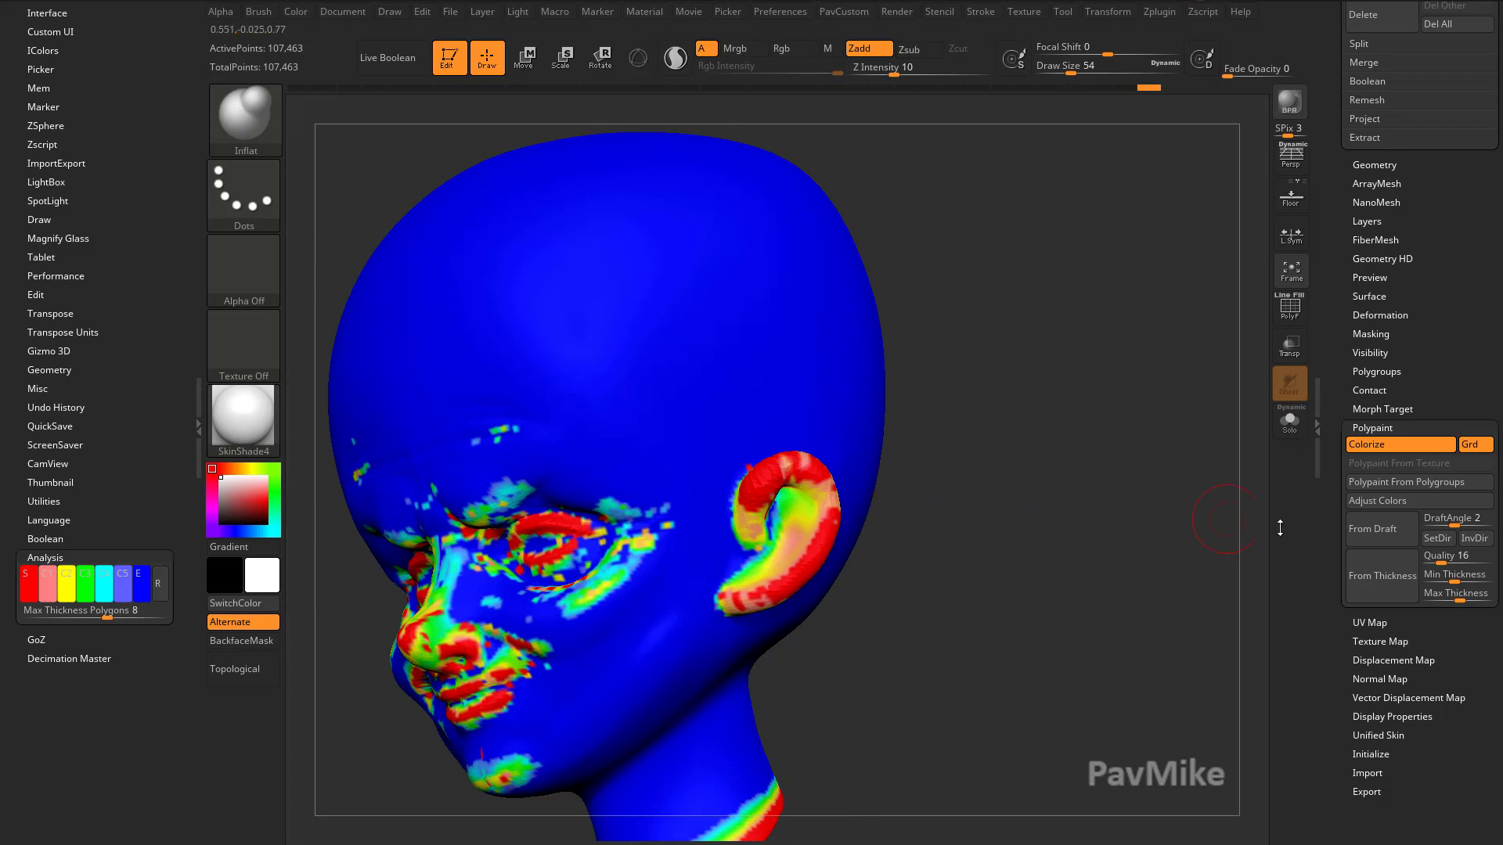
# Step: Recalculate polypaint From Thickness for the ear and enlarge the Inflat brush's draw size to about 101
pyautogui.click(1376, 571)
pyautogui.press('s')
pyautogui.moveTo(1125, 581); pyautogui.dragTo(1136, 581)
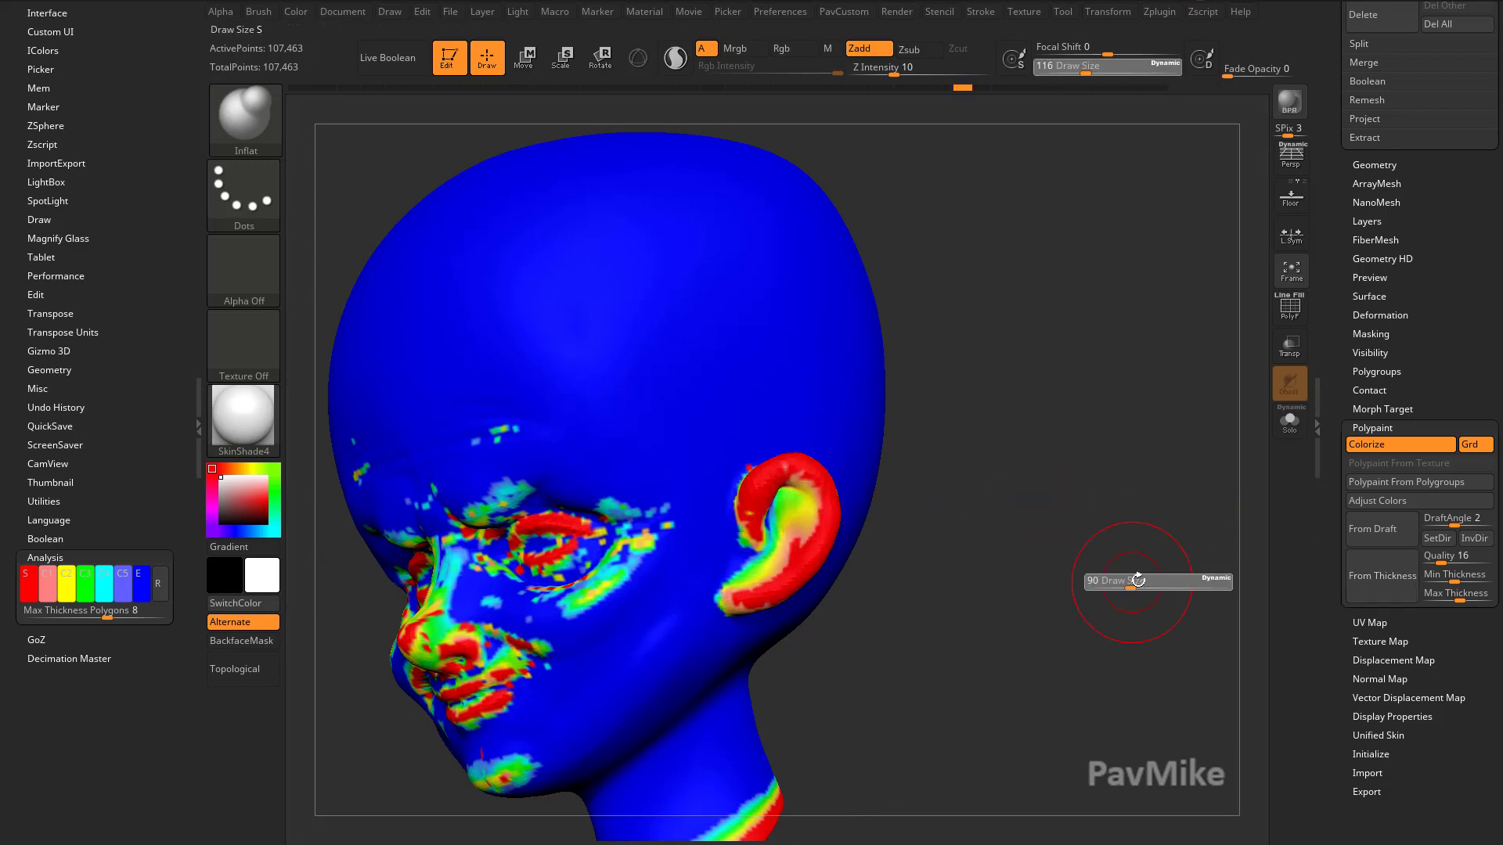
pyautogui.click(1396, 571)
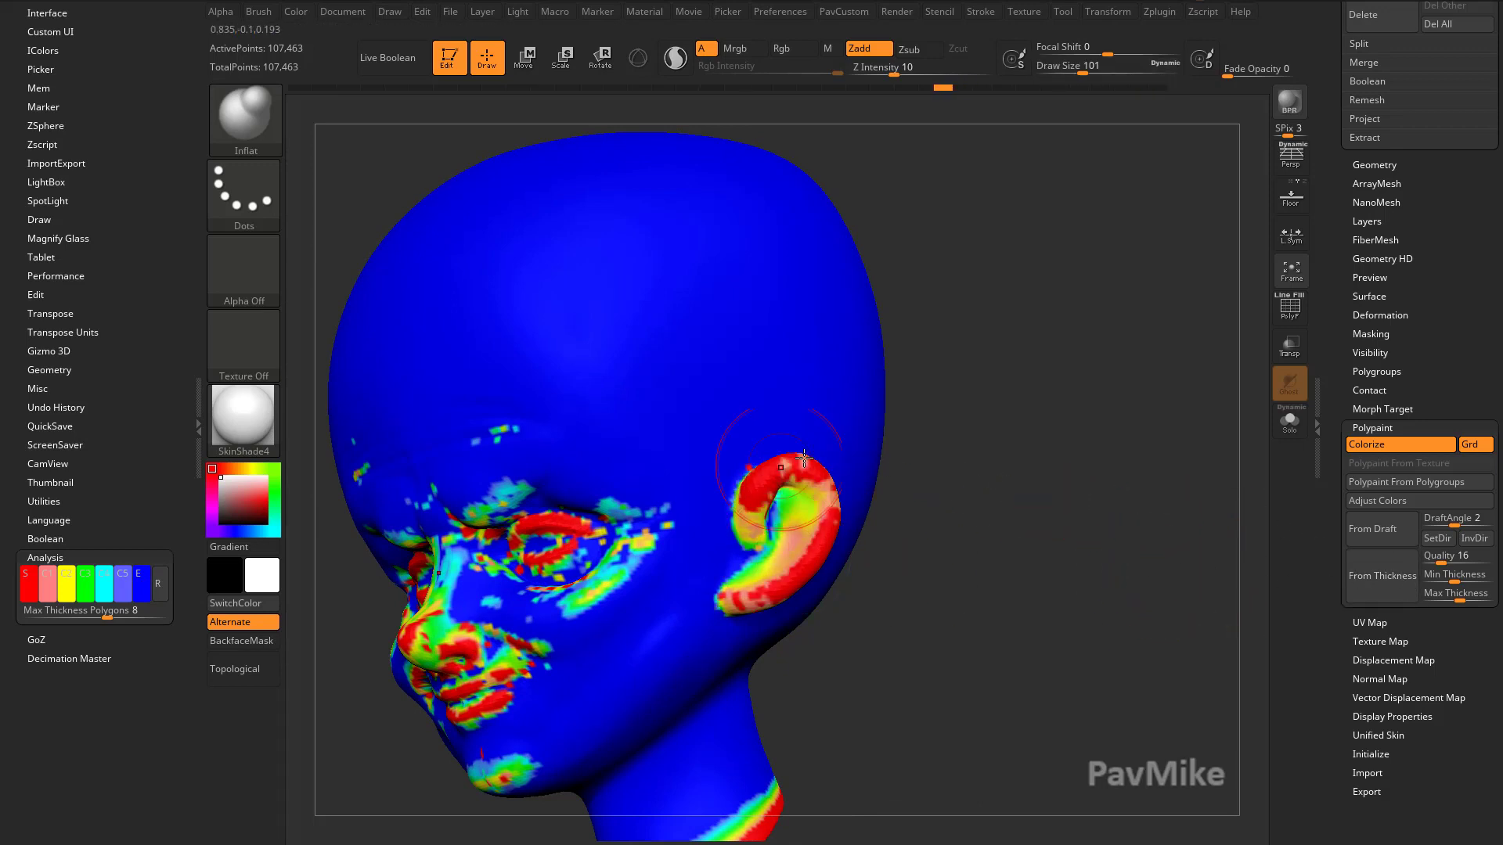
pyautogui.press('d')
pyautogui.click(1005, 207)
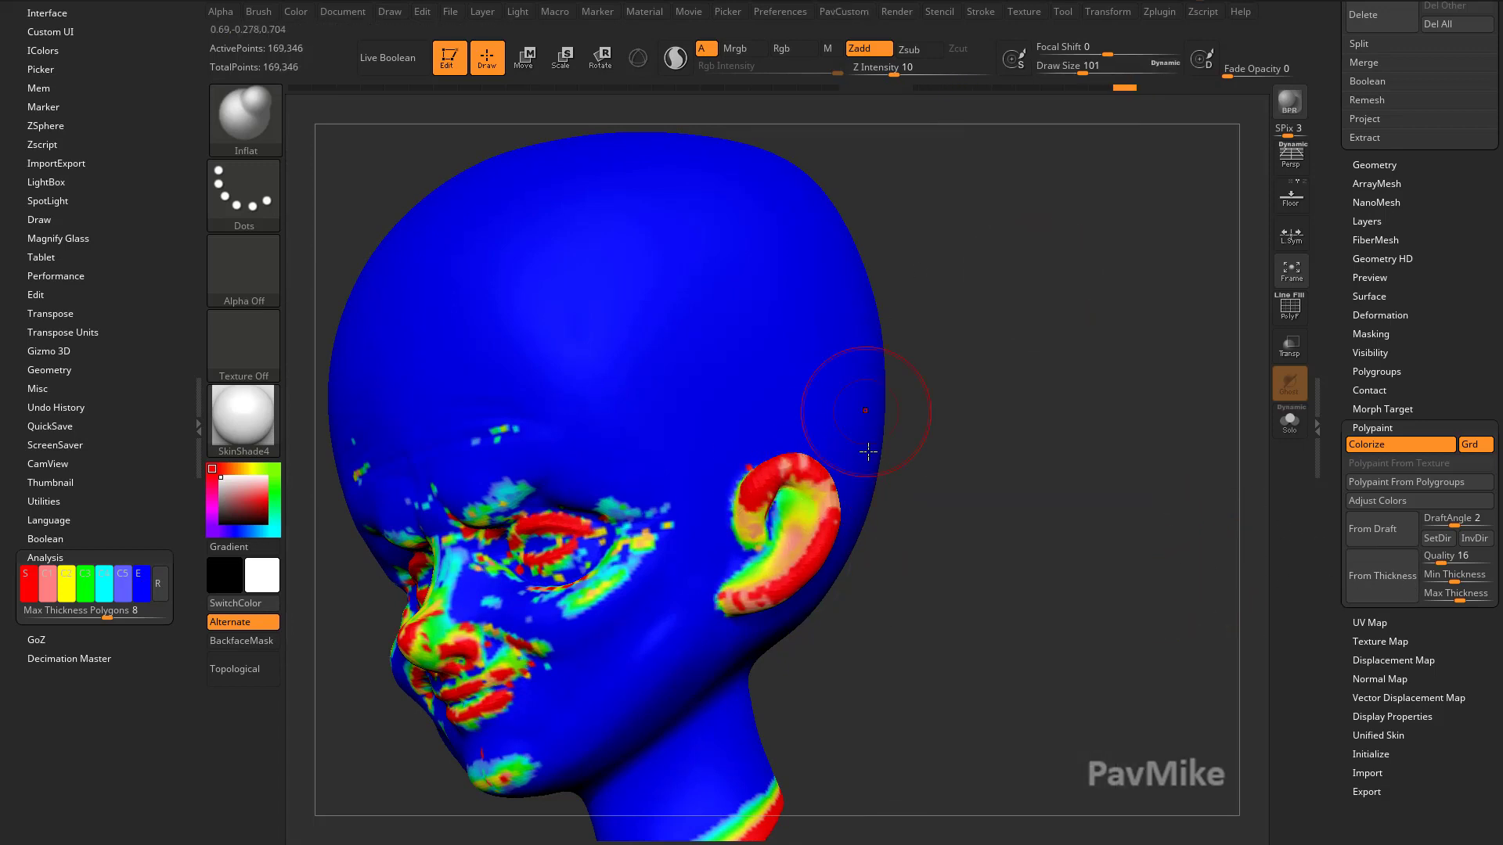
# Step: Inflate the ear's rim and lobe at draw size 56, recalculating polypaint From Thickness between strokes
pyautogui.moveTo(1033, 540); pyautogui.dragTo(962, 523)
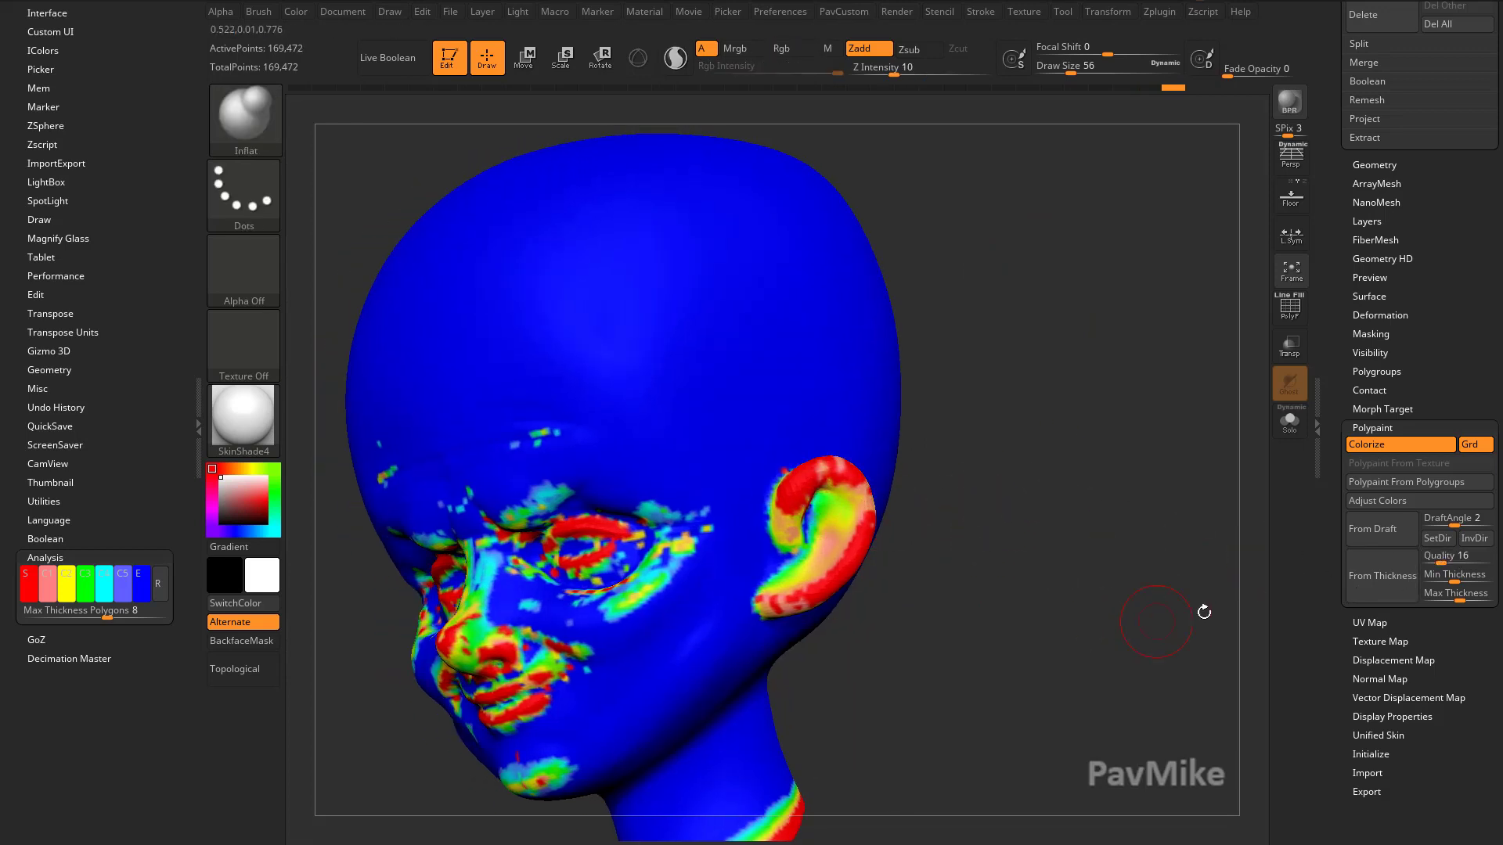
pyautogui.click(1382, 575)
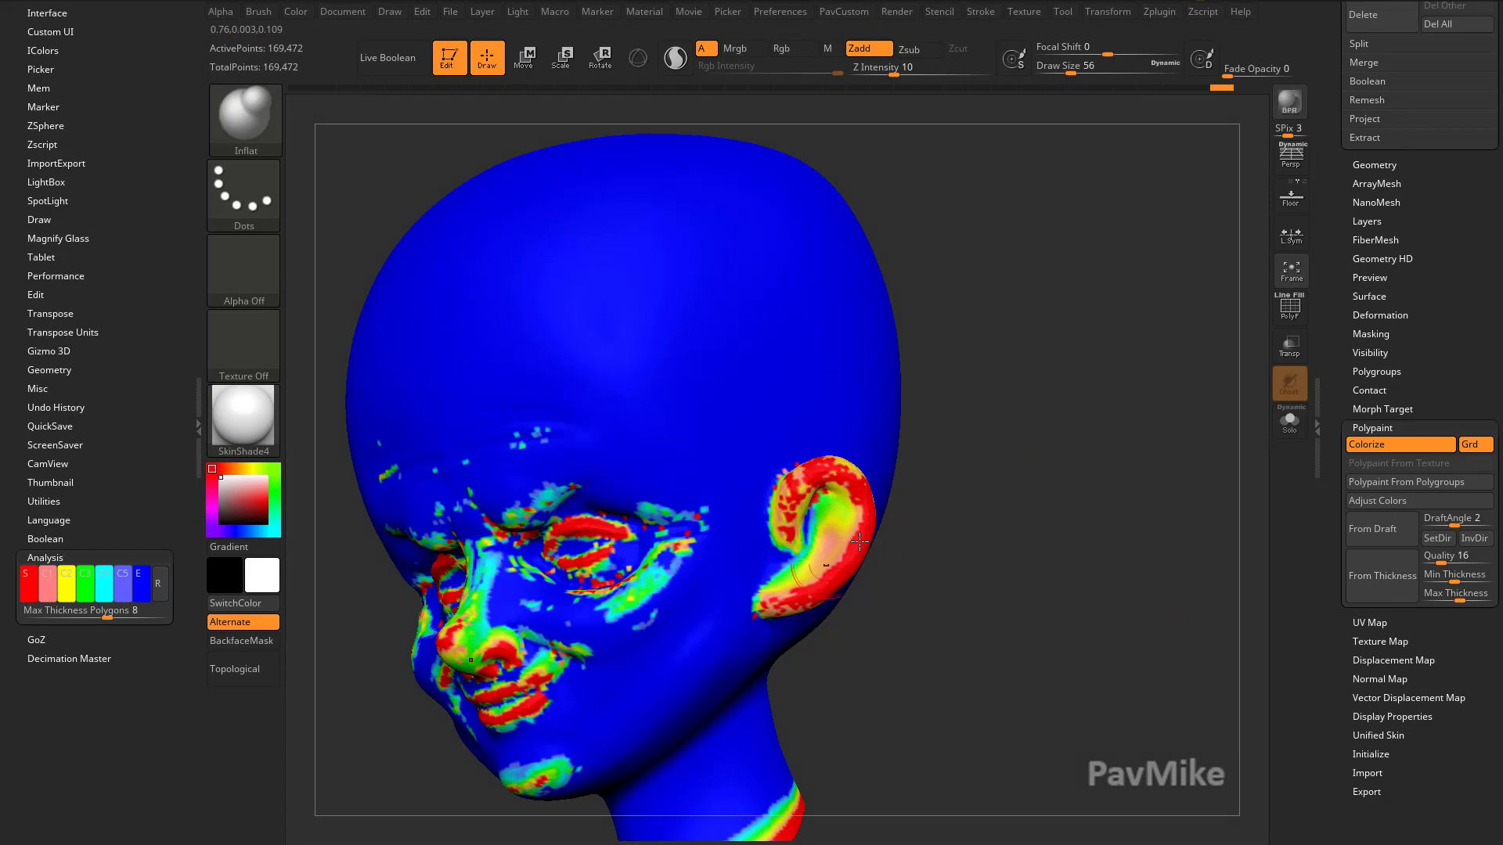
pyautogui.click(1371, 577)
pyautogui.moveTo(1108, 551); pyautogui.dragTo(1039, 531)
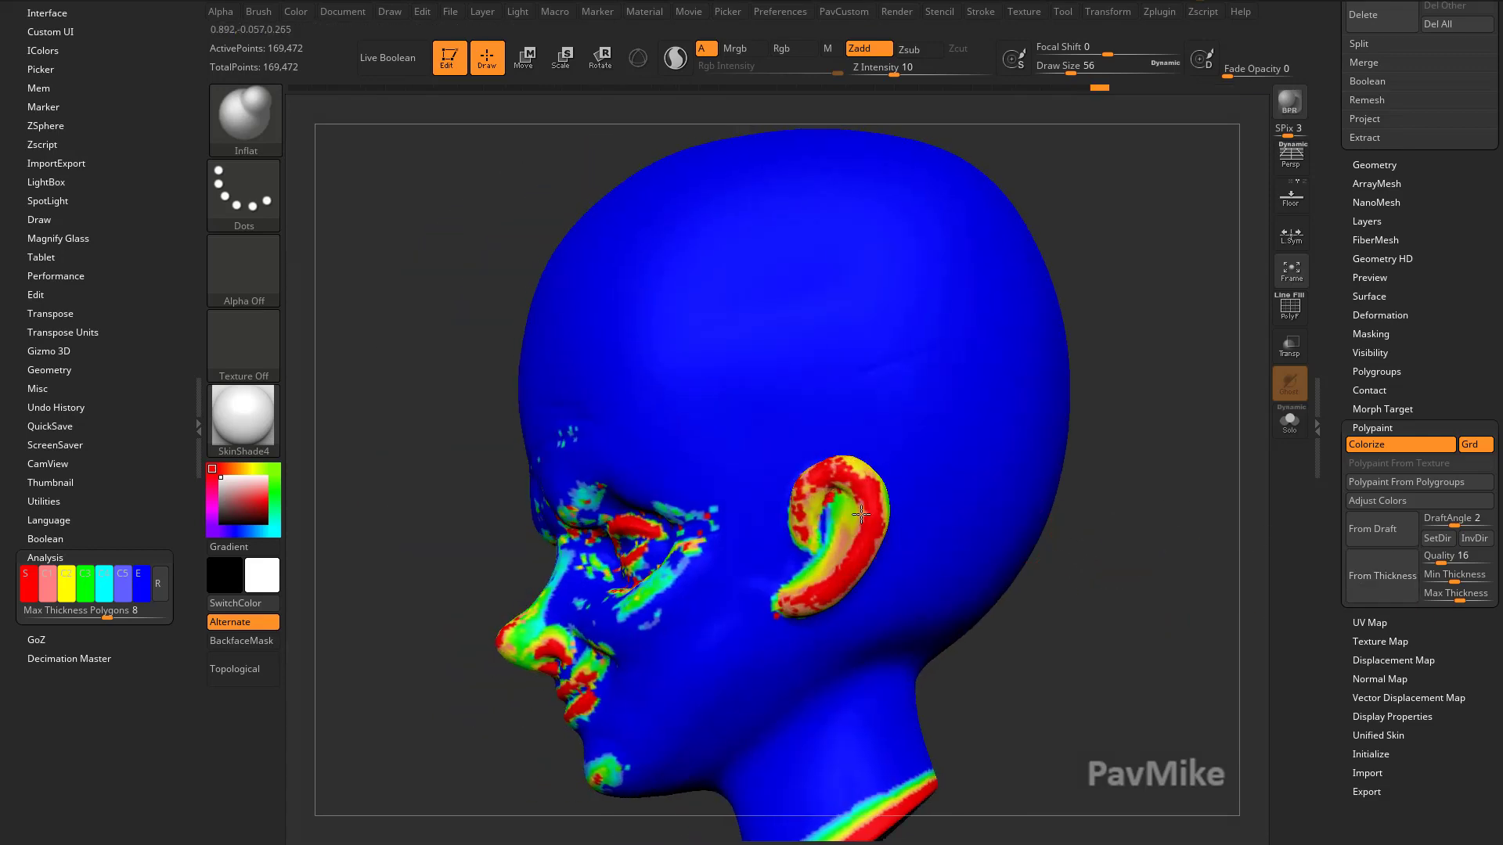
pyautogui.moveTo(1088, 584); pyautogui.dragTo(1186, 598)
pyautogui.moveTo(847, 487); pyautogui.dragTo(786, 599)
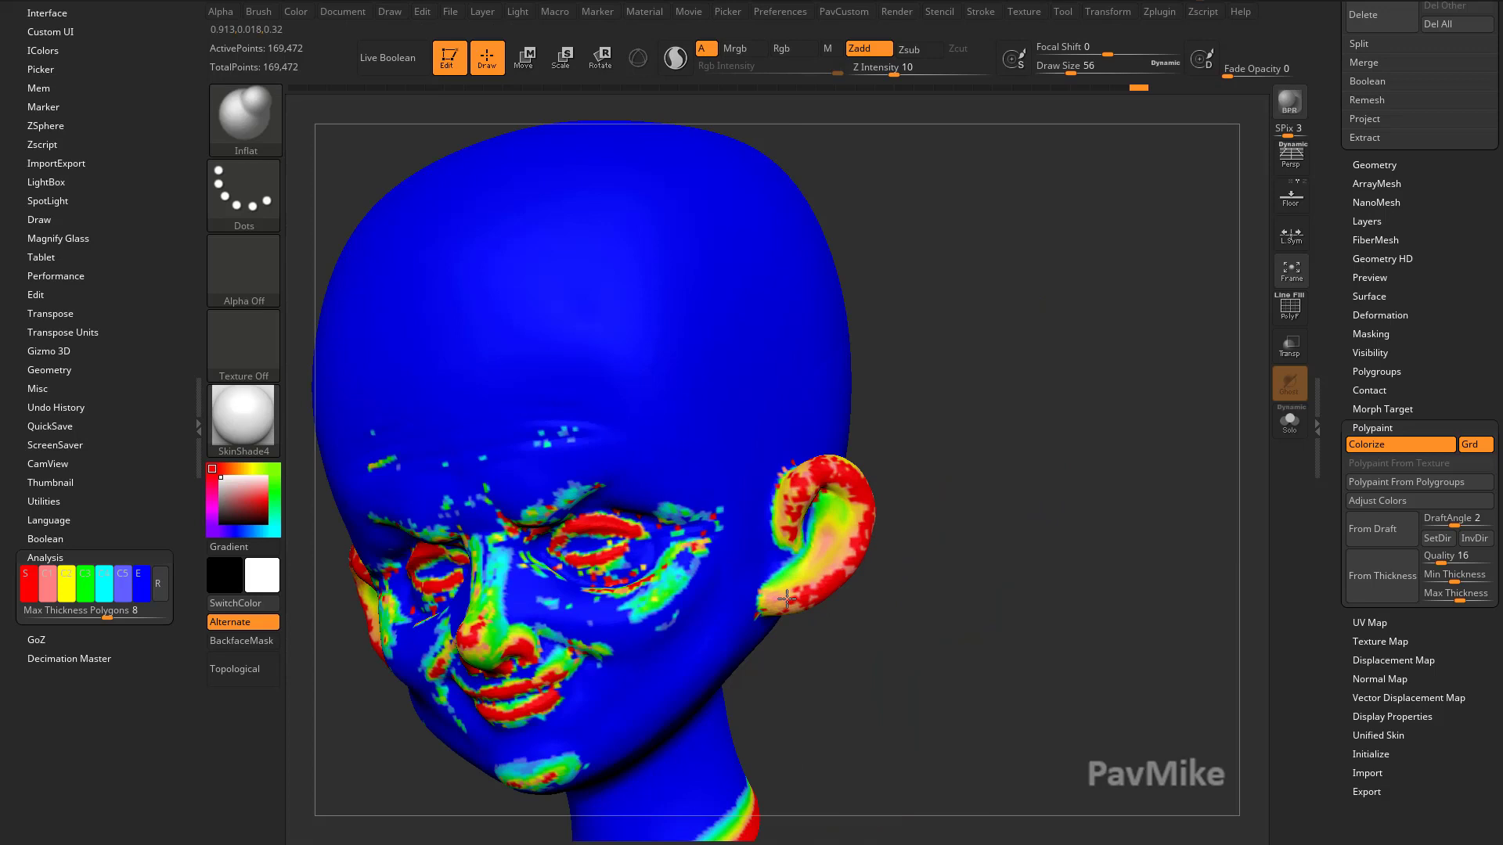
pyautogui.click(1359, 575)
# Step: Smooth the ear, recalculate polypaint From Thickness, and turn off Rgb for the Smooth brush
pyautogui.moveTo(993, 564); pyautogui.dragTo(847, 607)
pyautogui.press('shift')
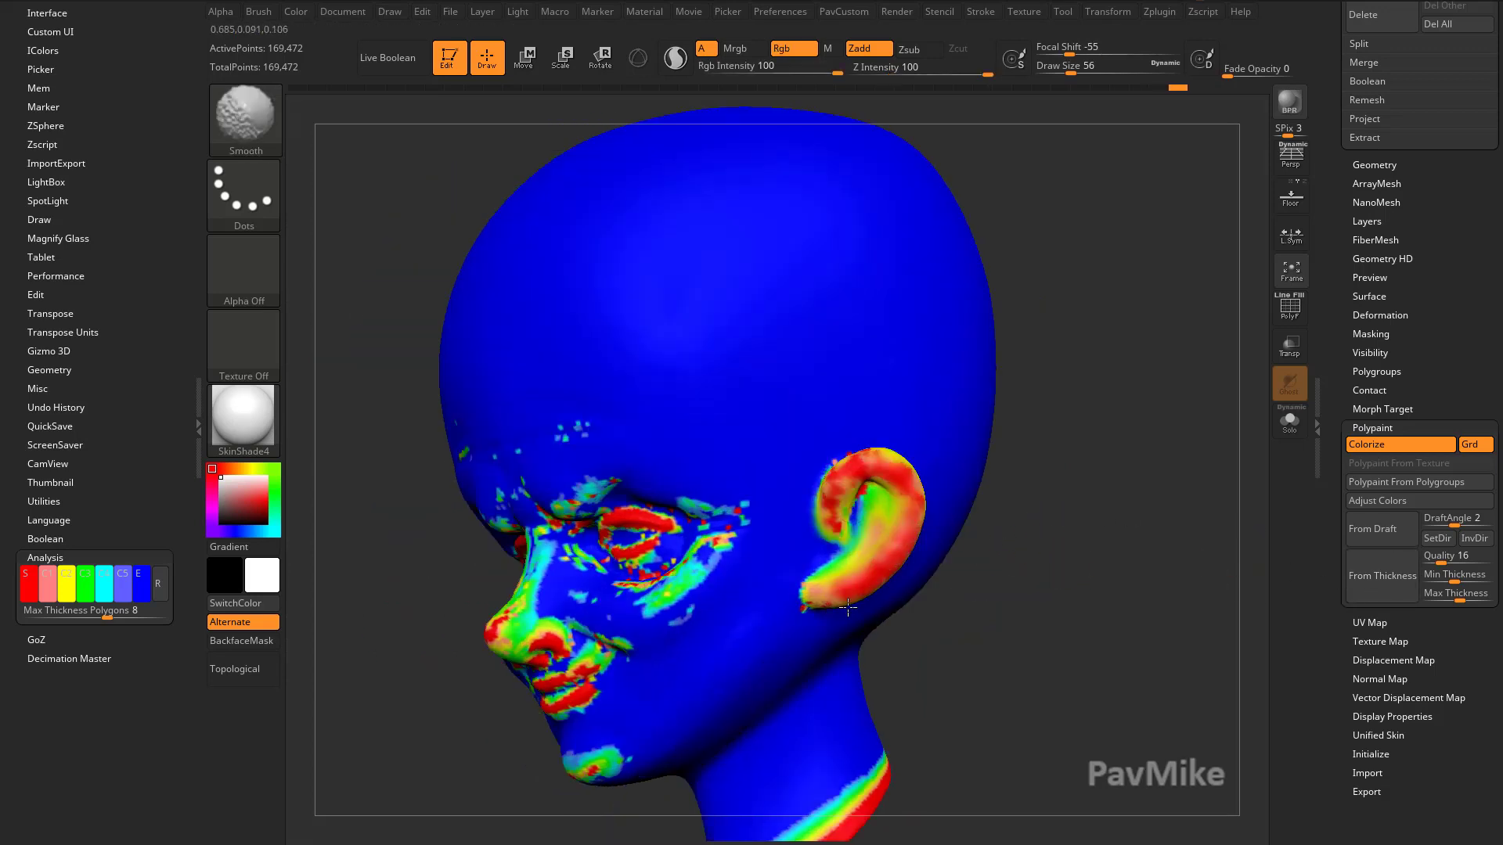
pyautogui.click(1360, 583)
pyautogui.moveTo(1093, 560)
pyautogui.mouseDown()
pyautogui.moveTo(1023, 481)
pyautogui.moveTo(1030, 446)
pyautogui.moveTo(955, 419)
pyautogui.mouseUp()
pyautogui.keyDown('shift'); pyautogui.click(794, 49); pyautogui.keyUp('shift')
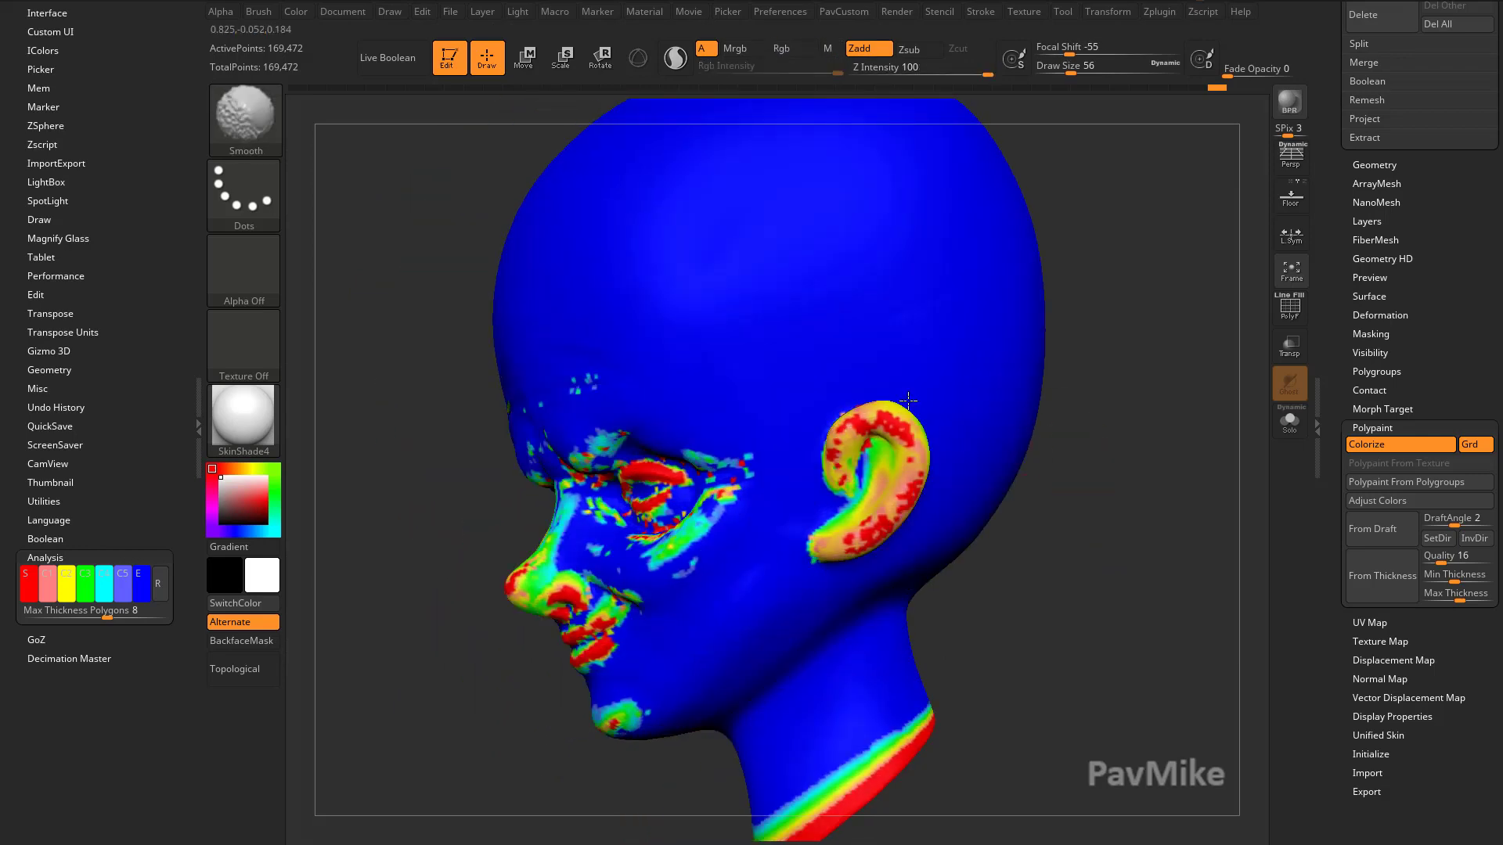
# Step: Recalculate the thickness colours and thicken the ear's outer rim further with the Inflat brush, updating From Thickness again
pyautogui.keyDown('ctrl'); pyautogui.moveTo(1128, 423); pyautogui.dragTo(1148, 604); pyautogui.keyUp('ctrl')
pyautogui.moveTo(1095, 540); pyautogui.dragTo(1197, 517)
pyautogui.click(1363, 575)
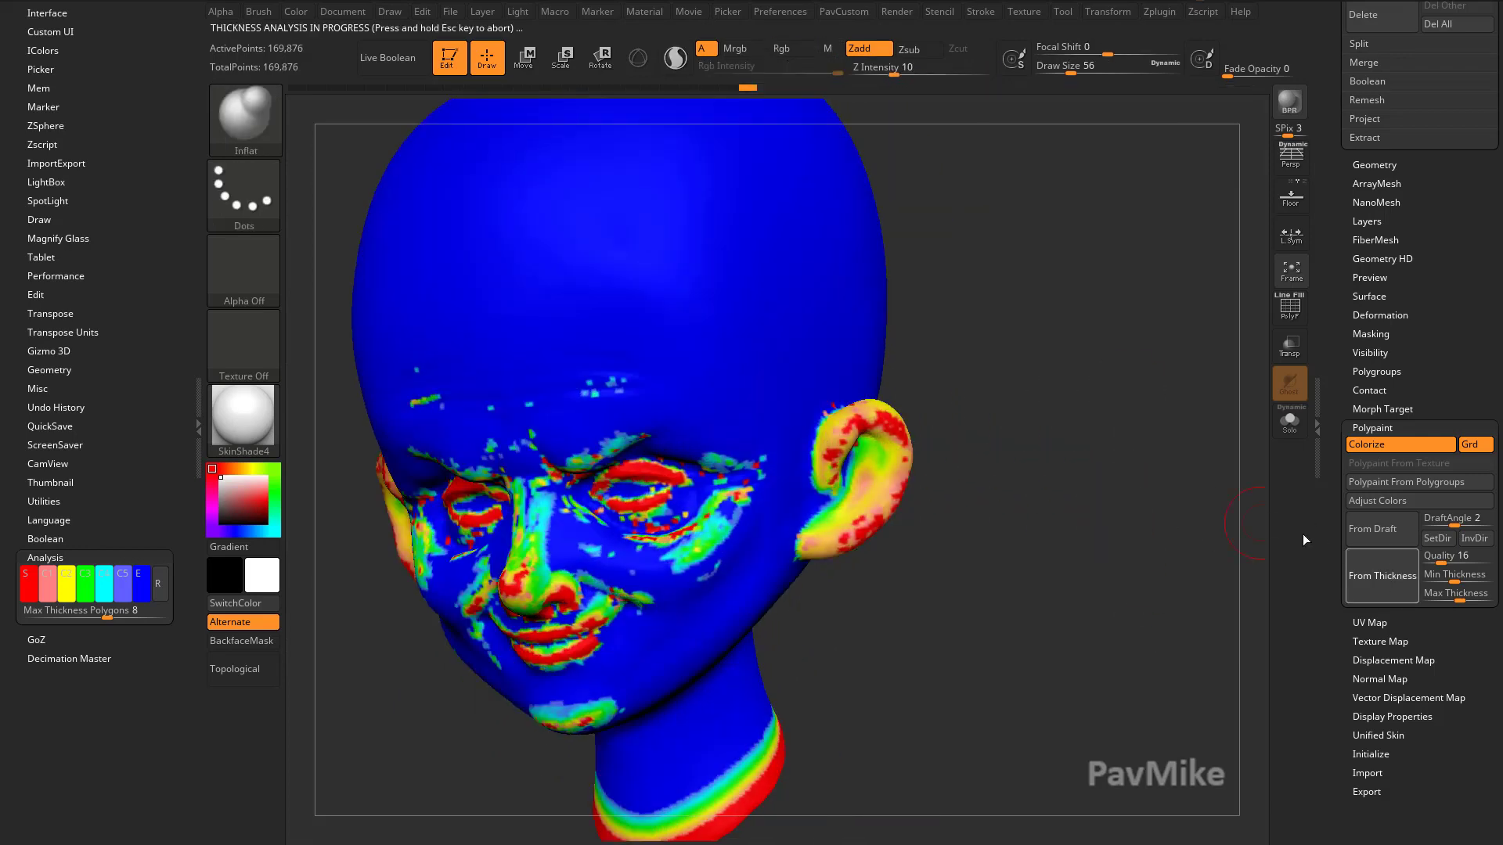
pyautogui.moveTo(1072, 505); pyautogui.dragTo(912, 439)
pyautogui.moveTo(910, 508); pyautogui.dragTo(900, 519)
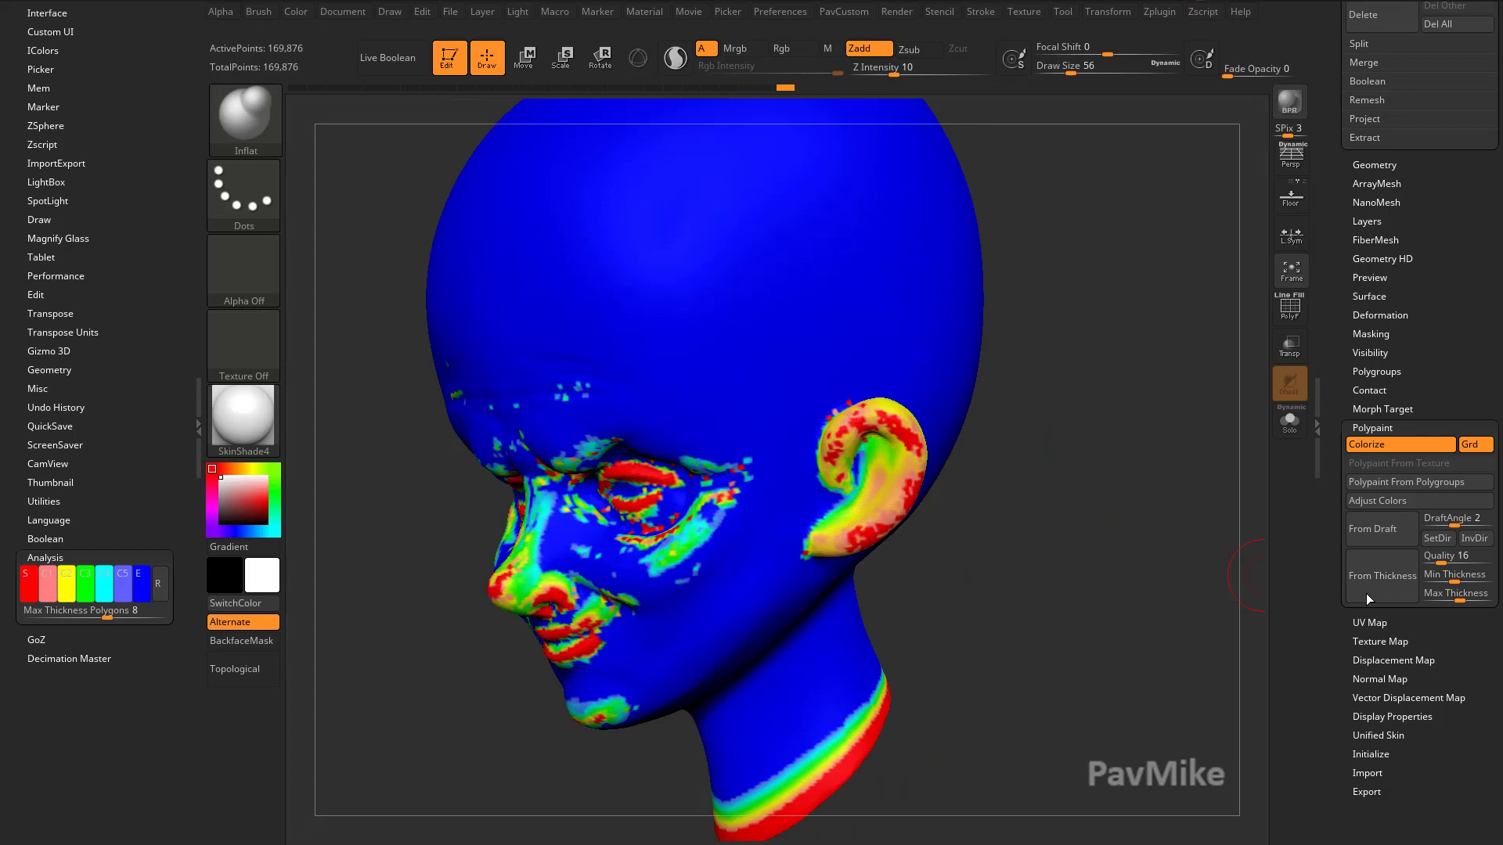
pyautogui.click(1365, 593)
# Step: Inflate the upper eyelid in front view at draw size 35 and recalculate polypaint From Thickness
pyautogui.moveTo(1068, 540)
pyautogui.mouseDown()
pyautogui.moveTo(1150, 553)
pyautogui.moveTo(1135, 583)
pyautogui.mouseUp()
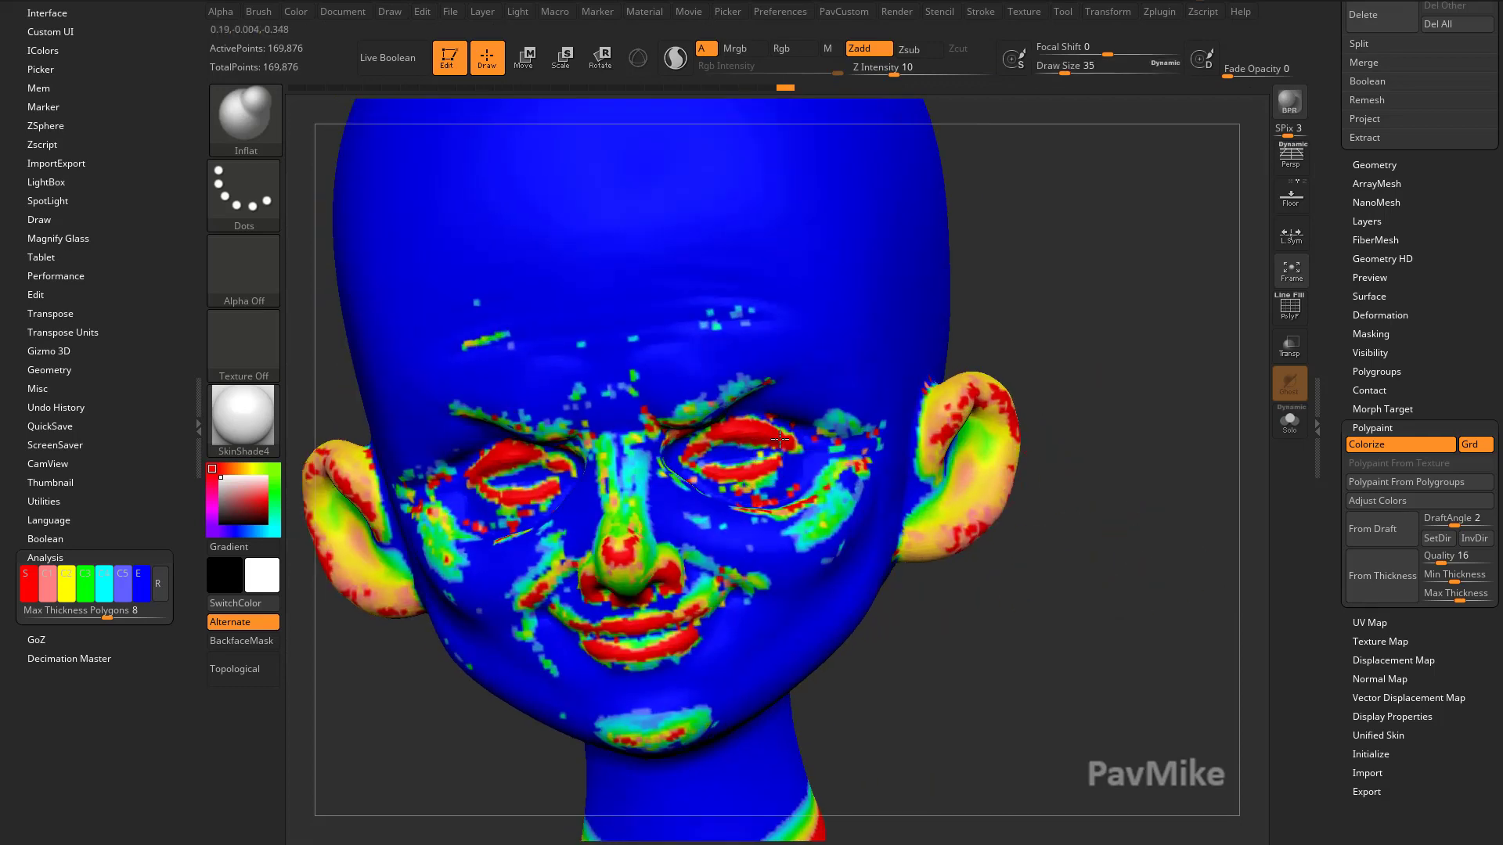
pyautogui.click(1383, 576)
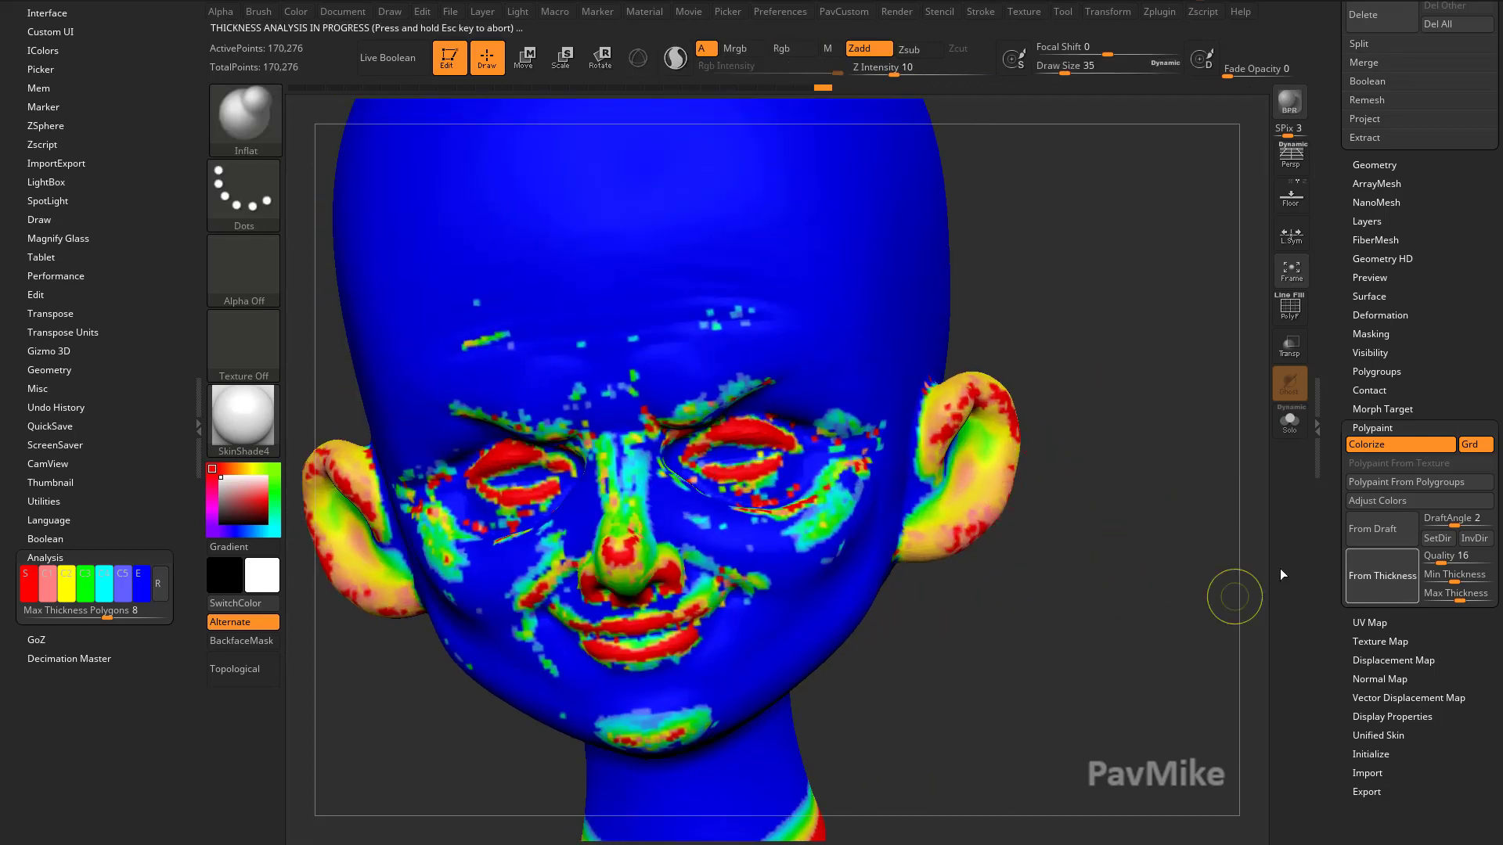
# Step: Set the polypaint thickness range to a Min Thickness of 3.54681 and a Max Thickness of 6.39203
pyautogui.moveTo(1144, 590); pyautogui.dragTo(1150, 630)
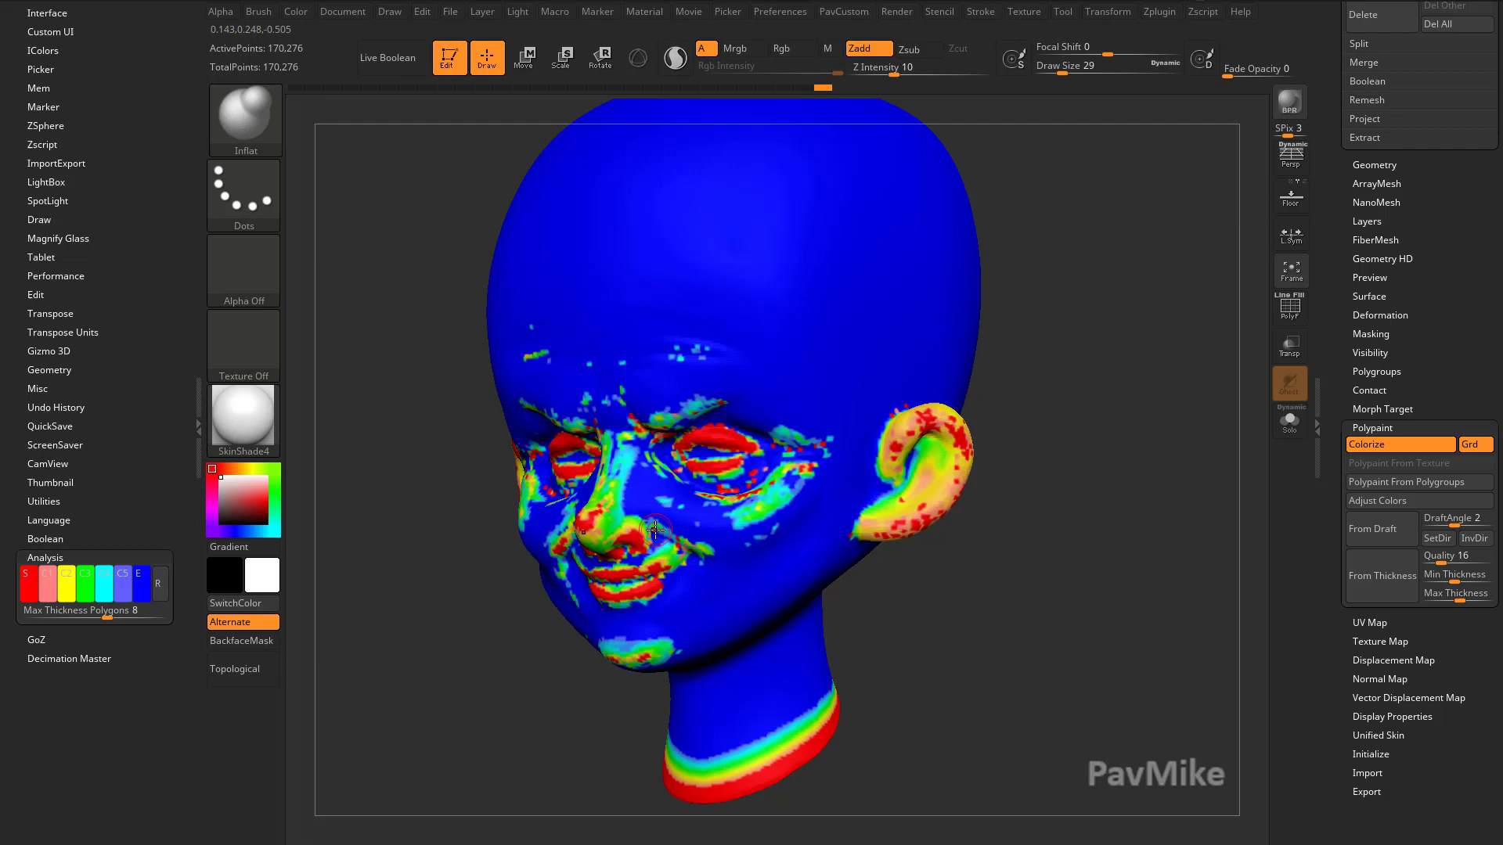
pyautogui.moveTo(1004, 438); pyautogui.dragTo(1072, 505)
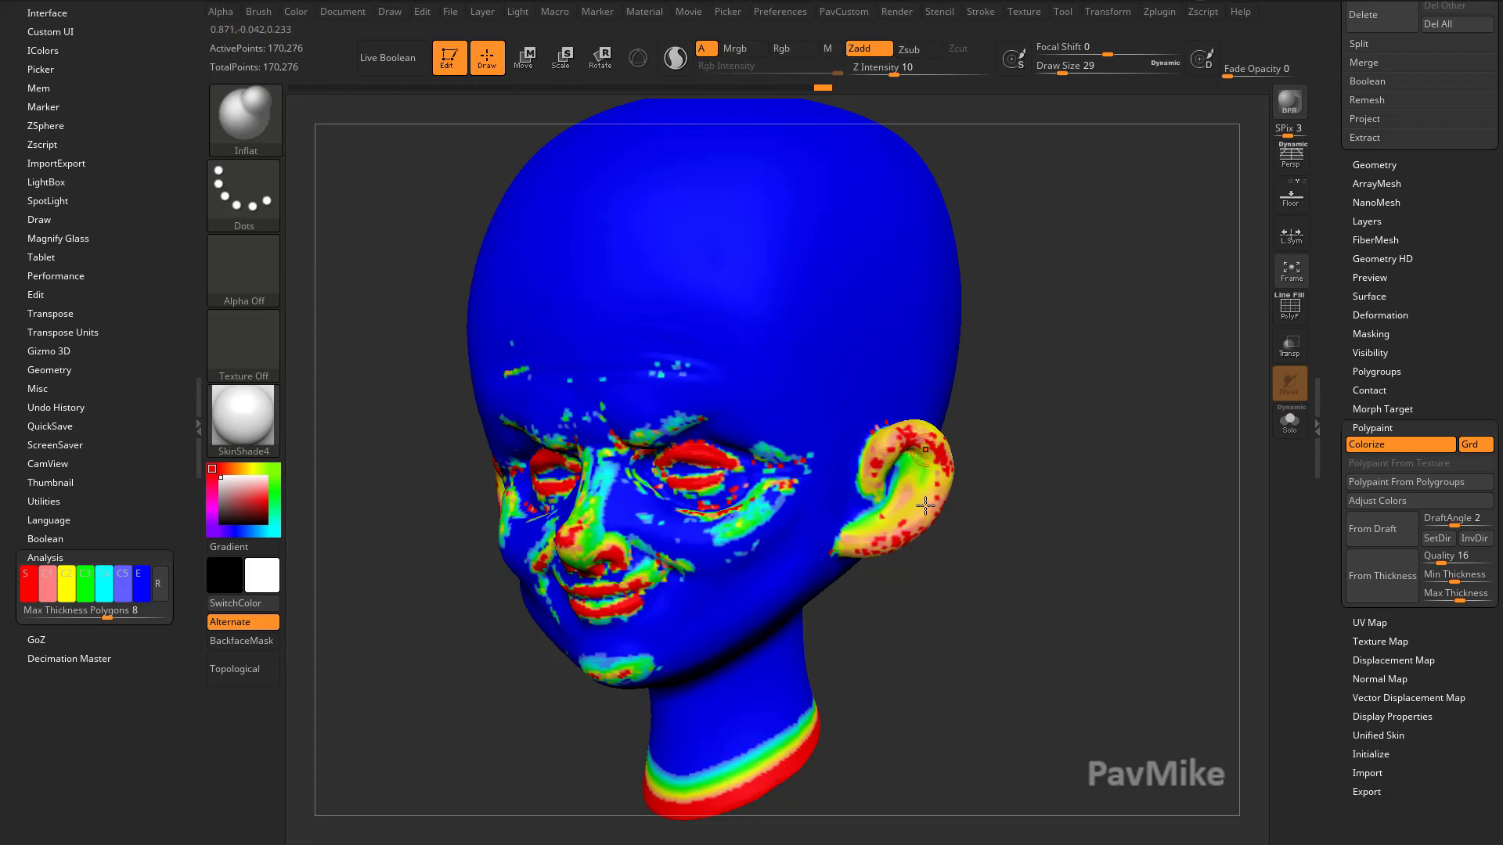
pyautogui.moveTo(961, 542); pyautogui.dragTo(986, 500)
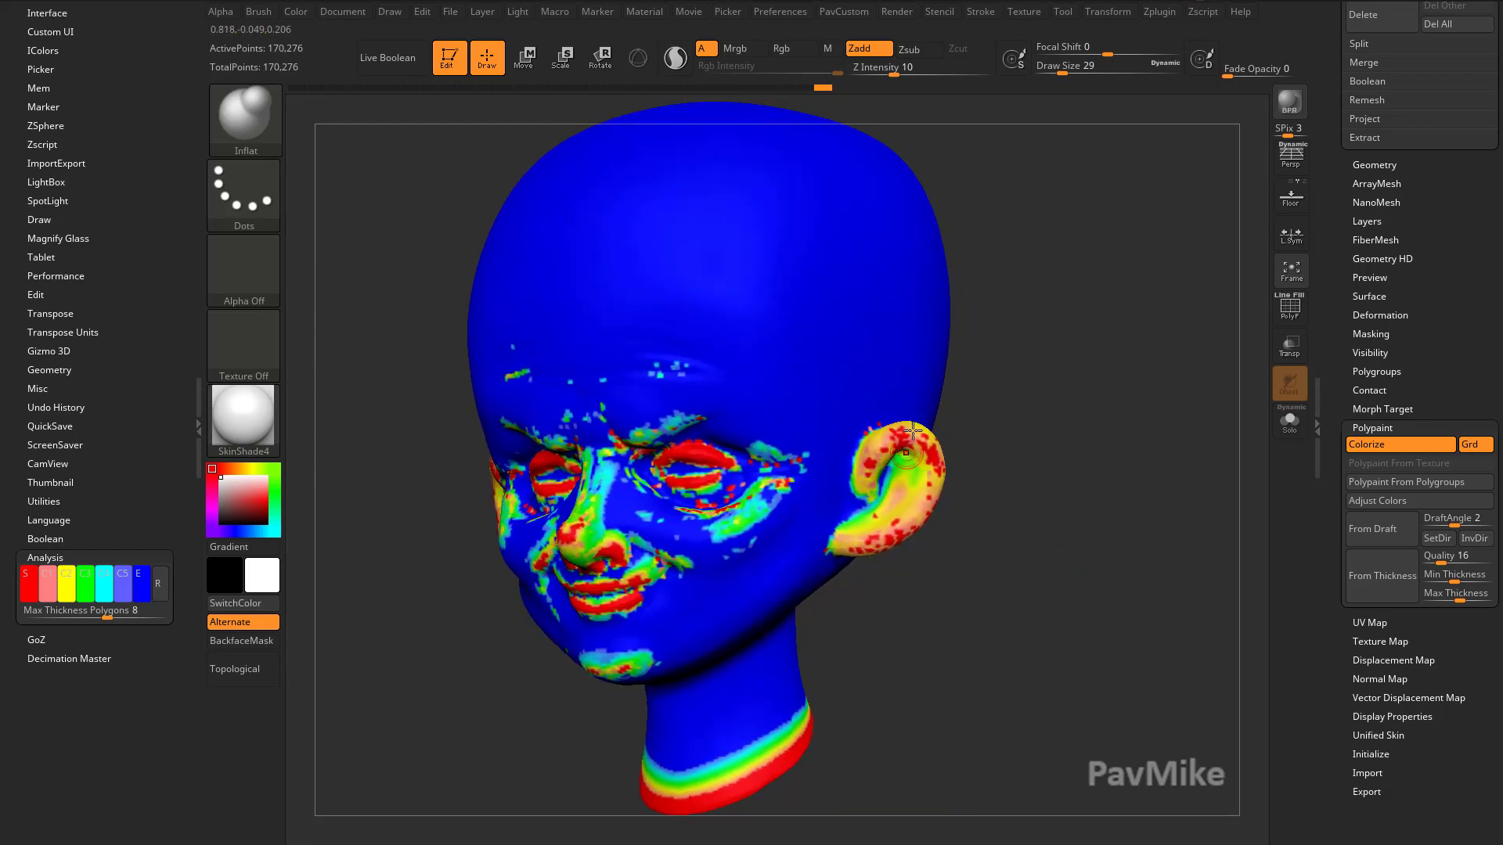
pyautogui.moveTo(1174, 590); pyautogui.dragTo(1139, 593)
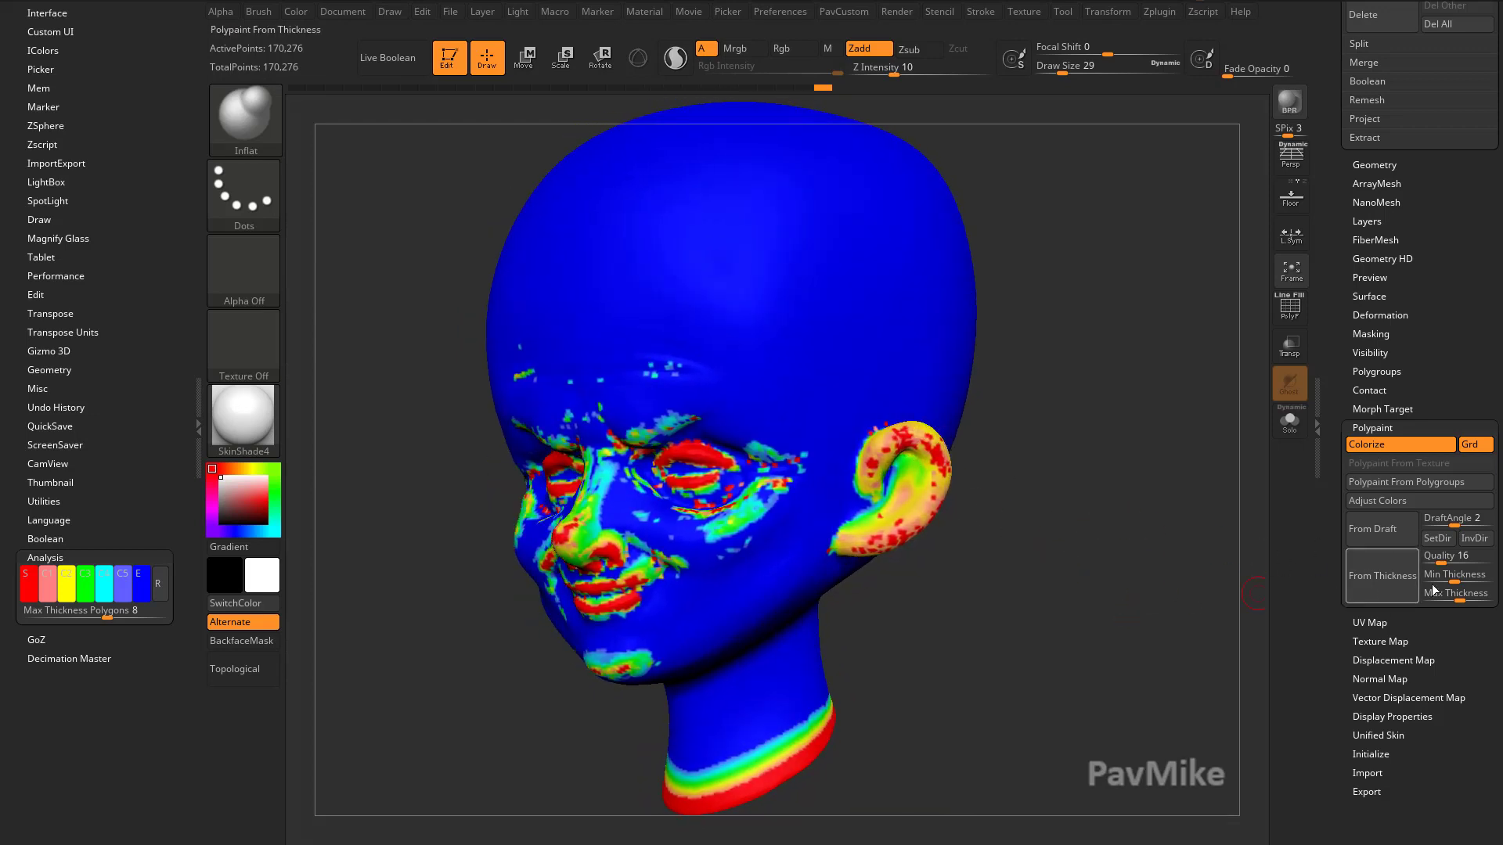
pyautogui.click(1452, 577)
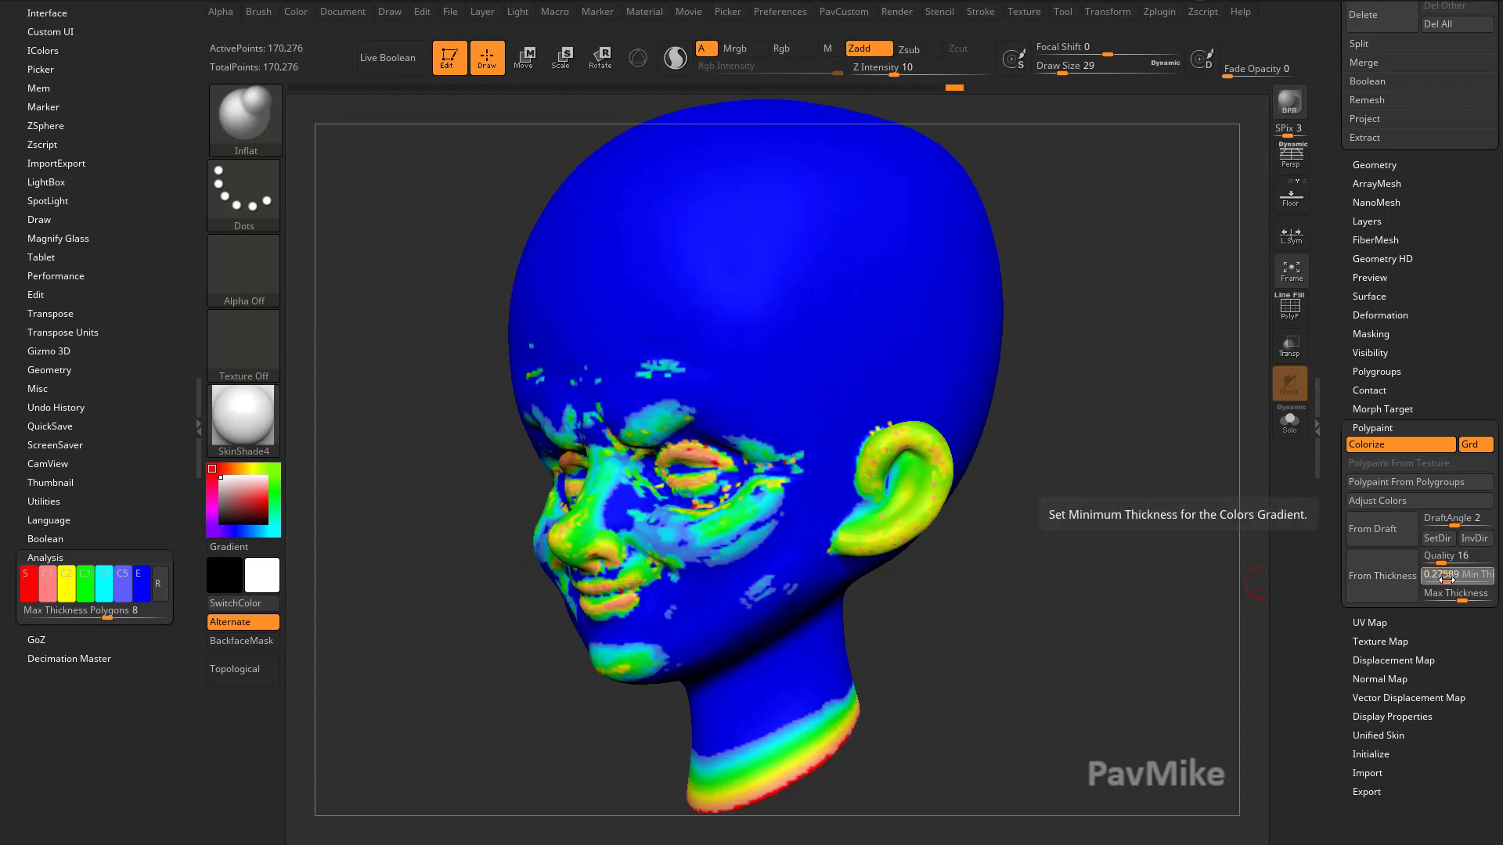
pyautogui.moveTo(1449, 579); pyautogui.dragTo(1458, 581)
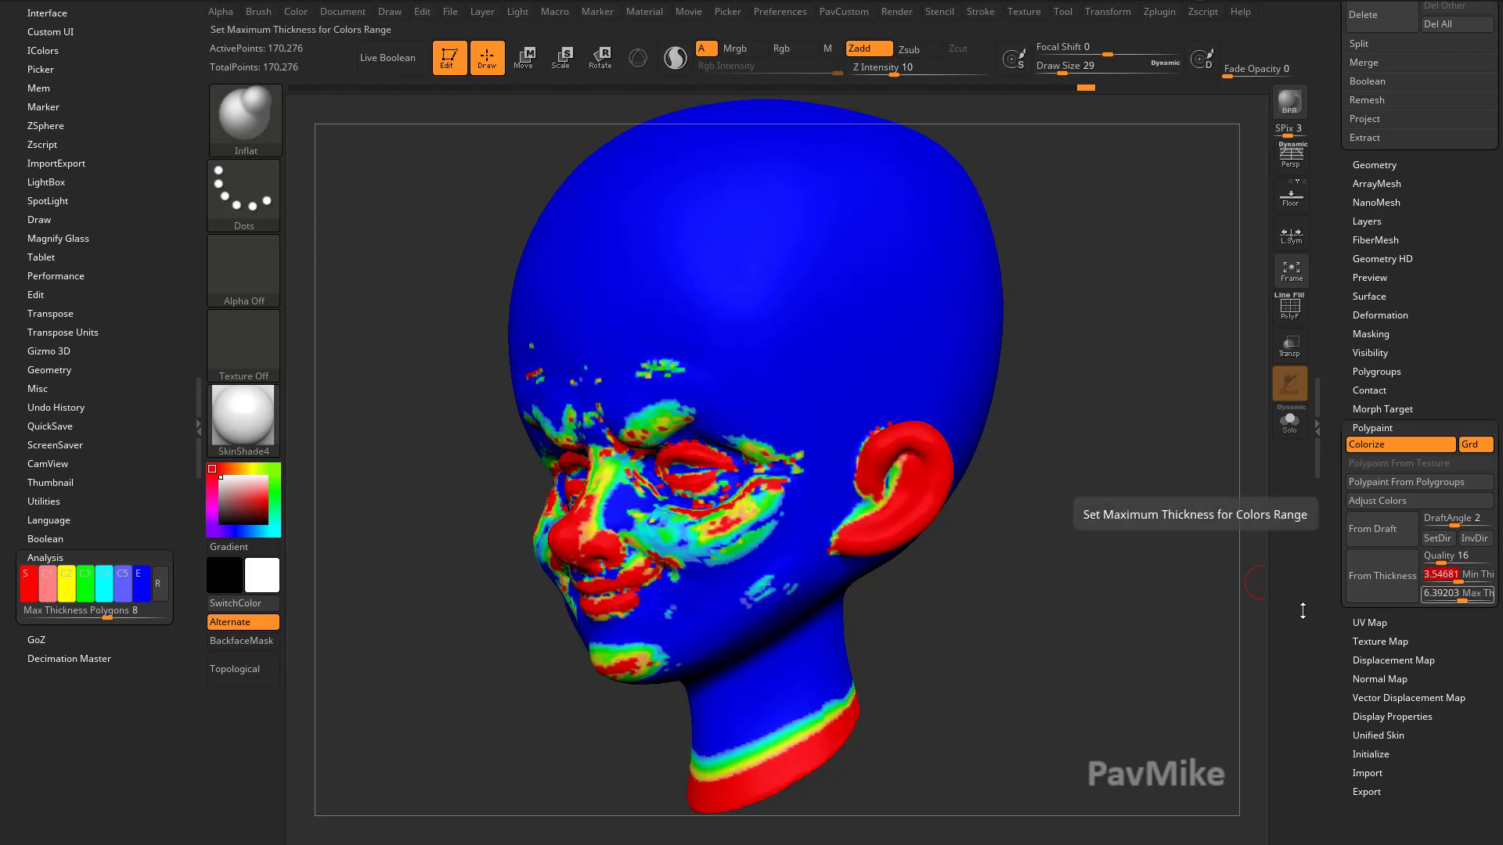
# Step: Raise the thickness analysis Quality to 26 and recalculate polypaint From Thickness on the head
pyautogui.moveTo(1080, 656); pyautogui.dragTo(1109, 663)
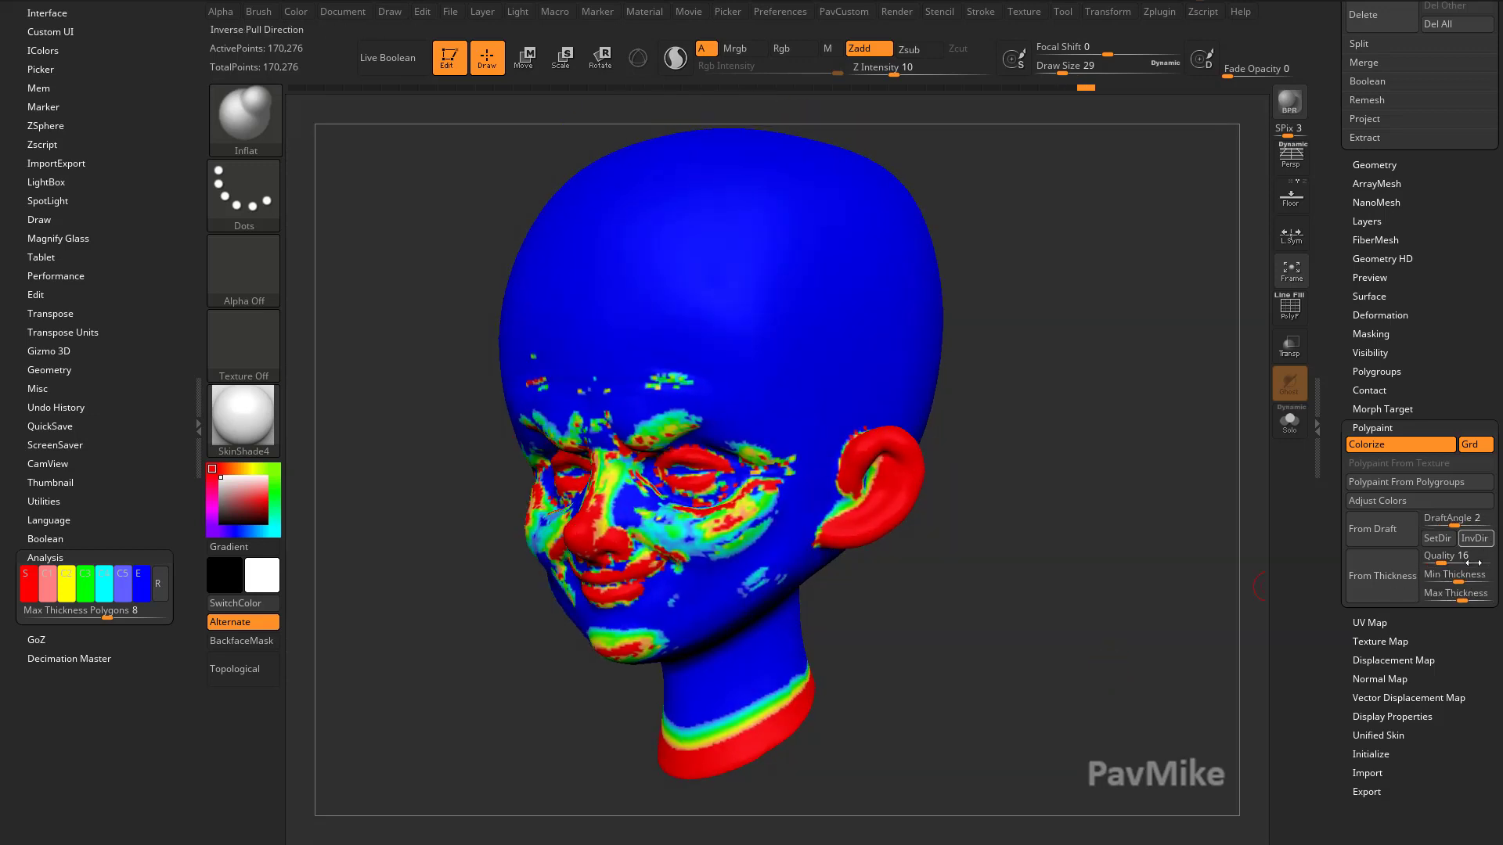
pyautogui.moveTo(1441, 561); pyautogui.dragTo(1450, 560)
pyautogui.click(1382, 575)
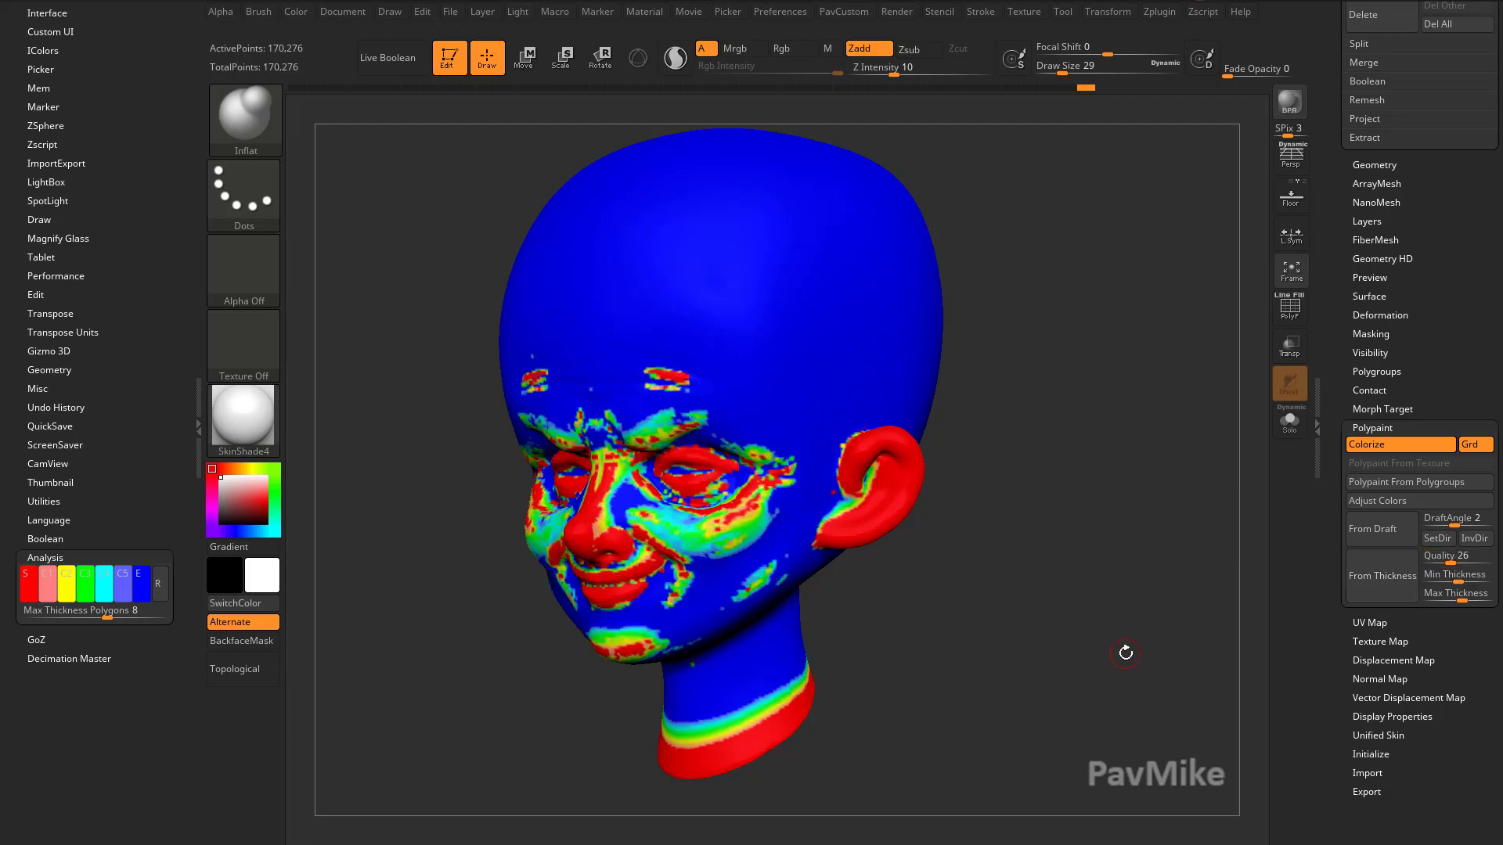
pyautogui.moveTo(1129, 659); pyautogui.dragTo(1138, 656)
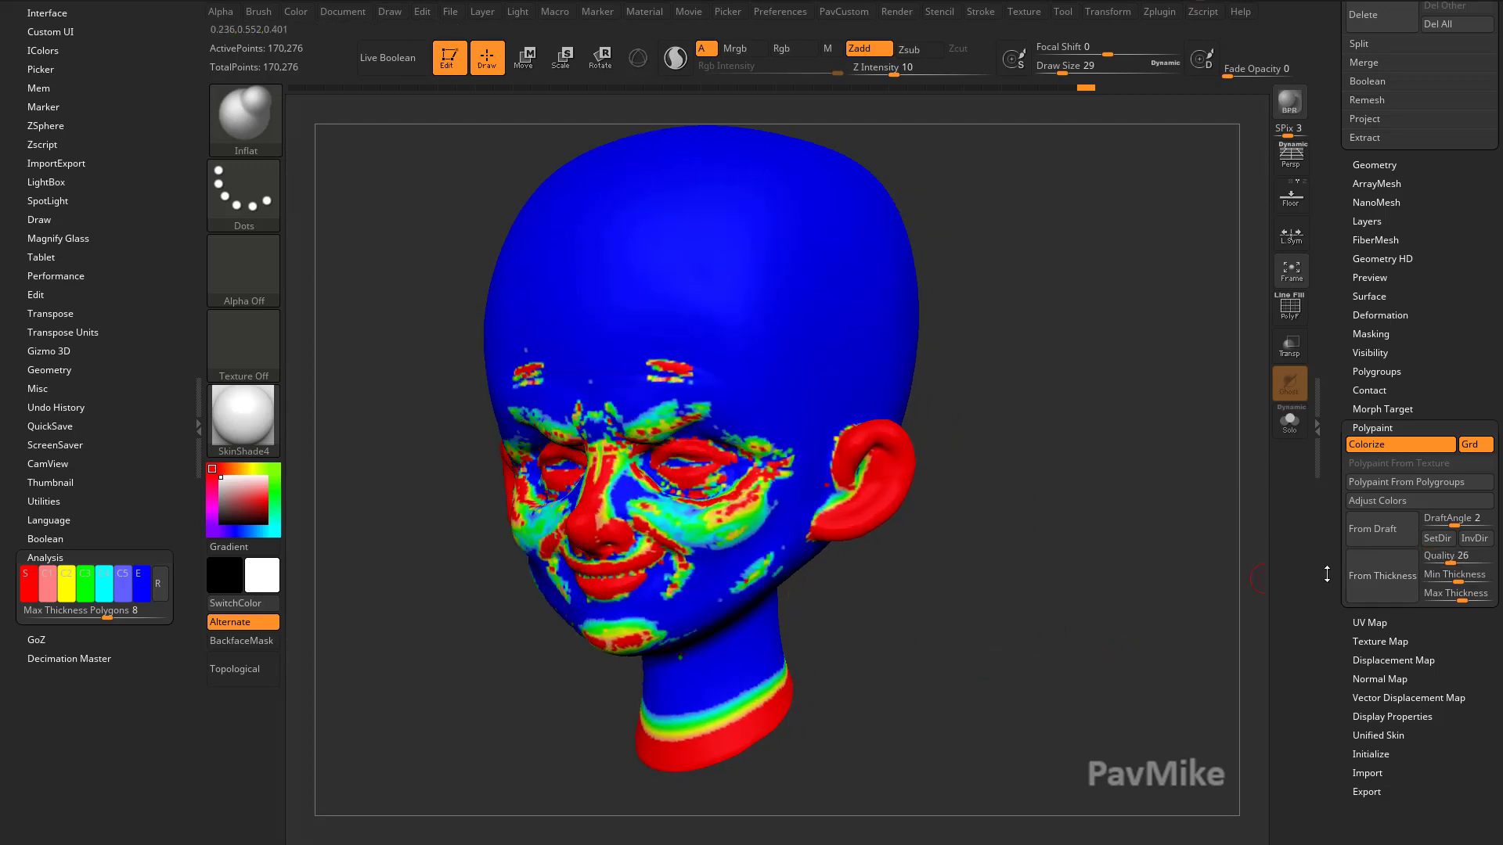
# Step: Mask the too-thin red areas of the head with Mask By Polypaint, sampling red from the ear at tolerance 30
pyautogui.moveTo(1340, 431); pyautogui.dragTo(1339, 486)
pyautogui.click(1362, 389)
pyautogui.moveTo(1350, 664); pyautogui.dragTo(1351, 440)
pyautogui.click(1387, 500)
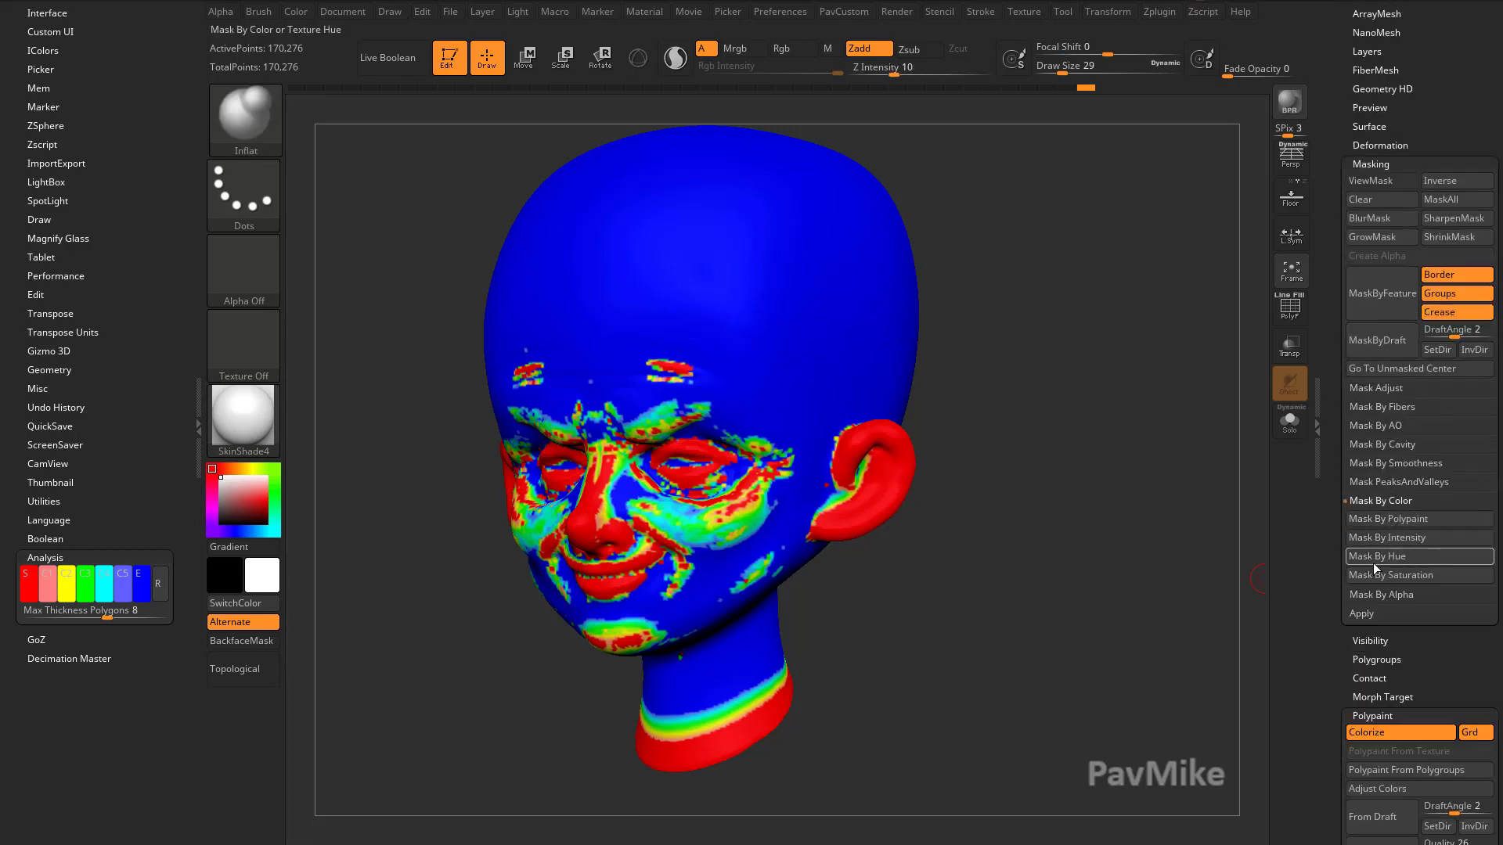
pyautogui.click(1382, 519)
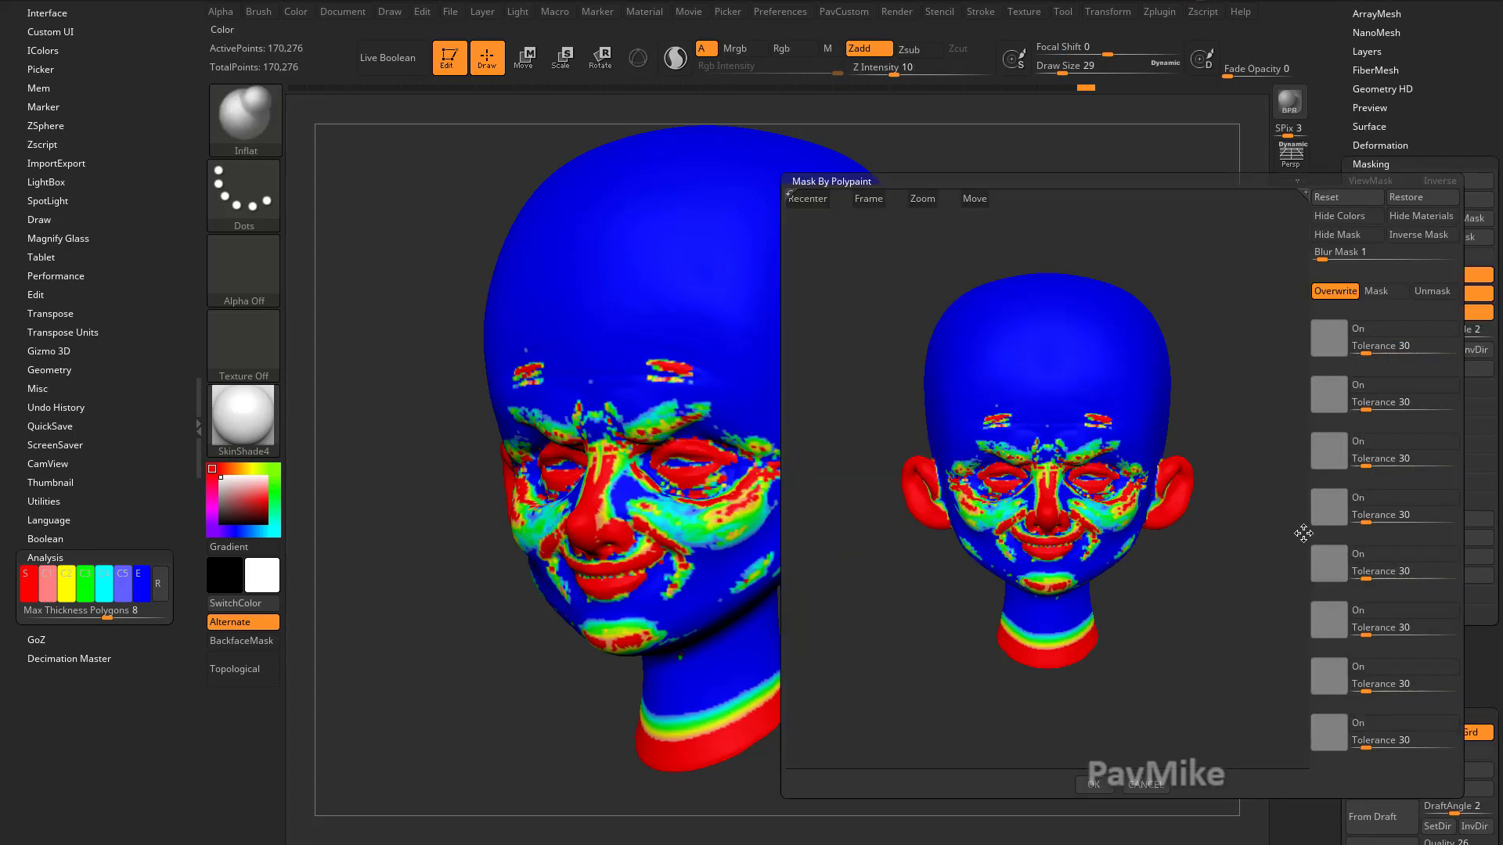
pyautogui.click(1175, 515)
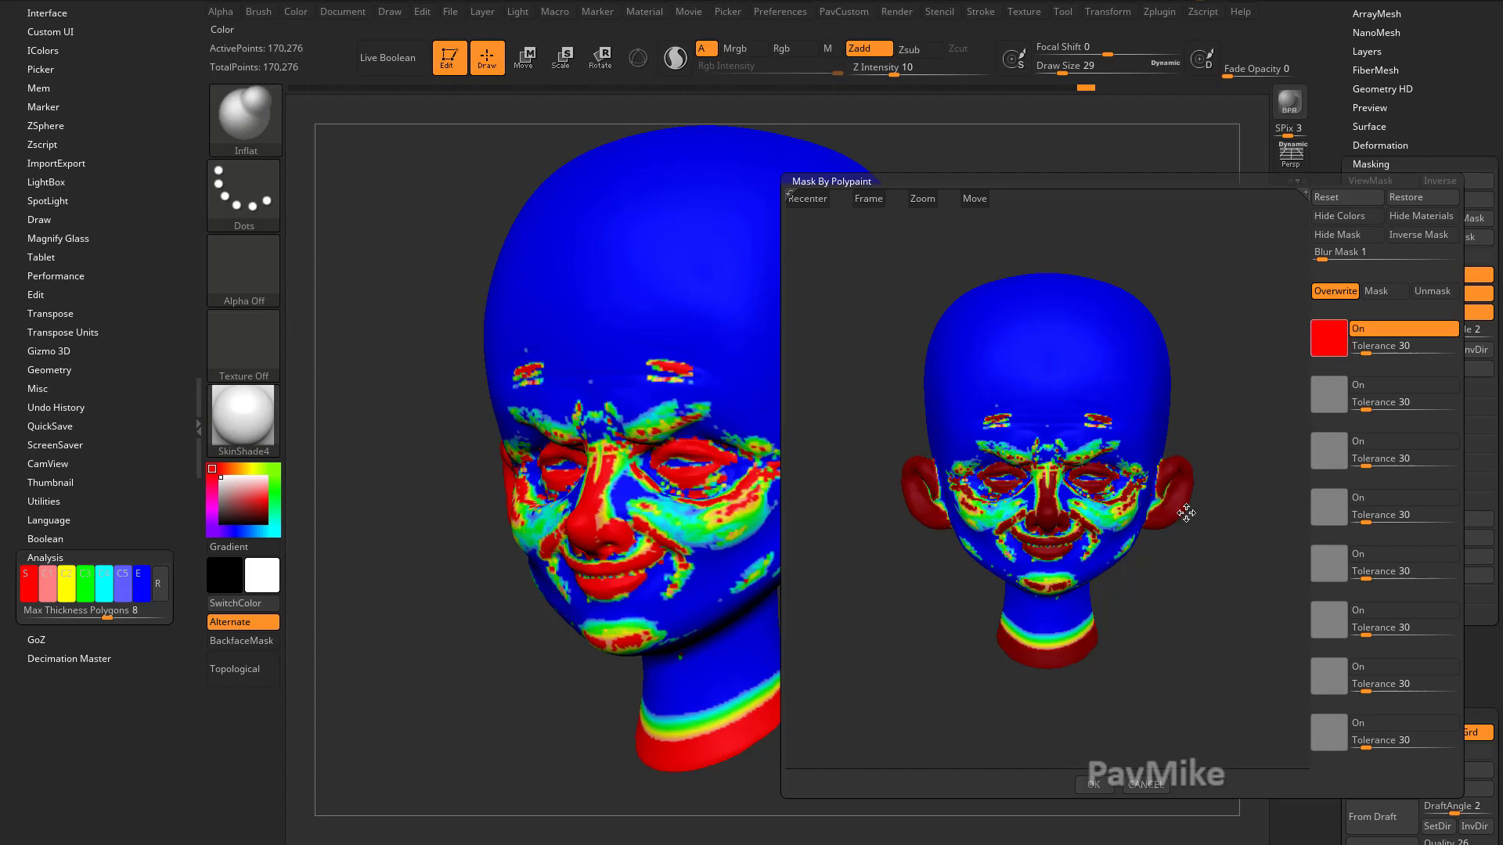
pyautogui.click(1095, 783)
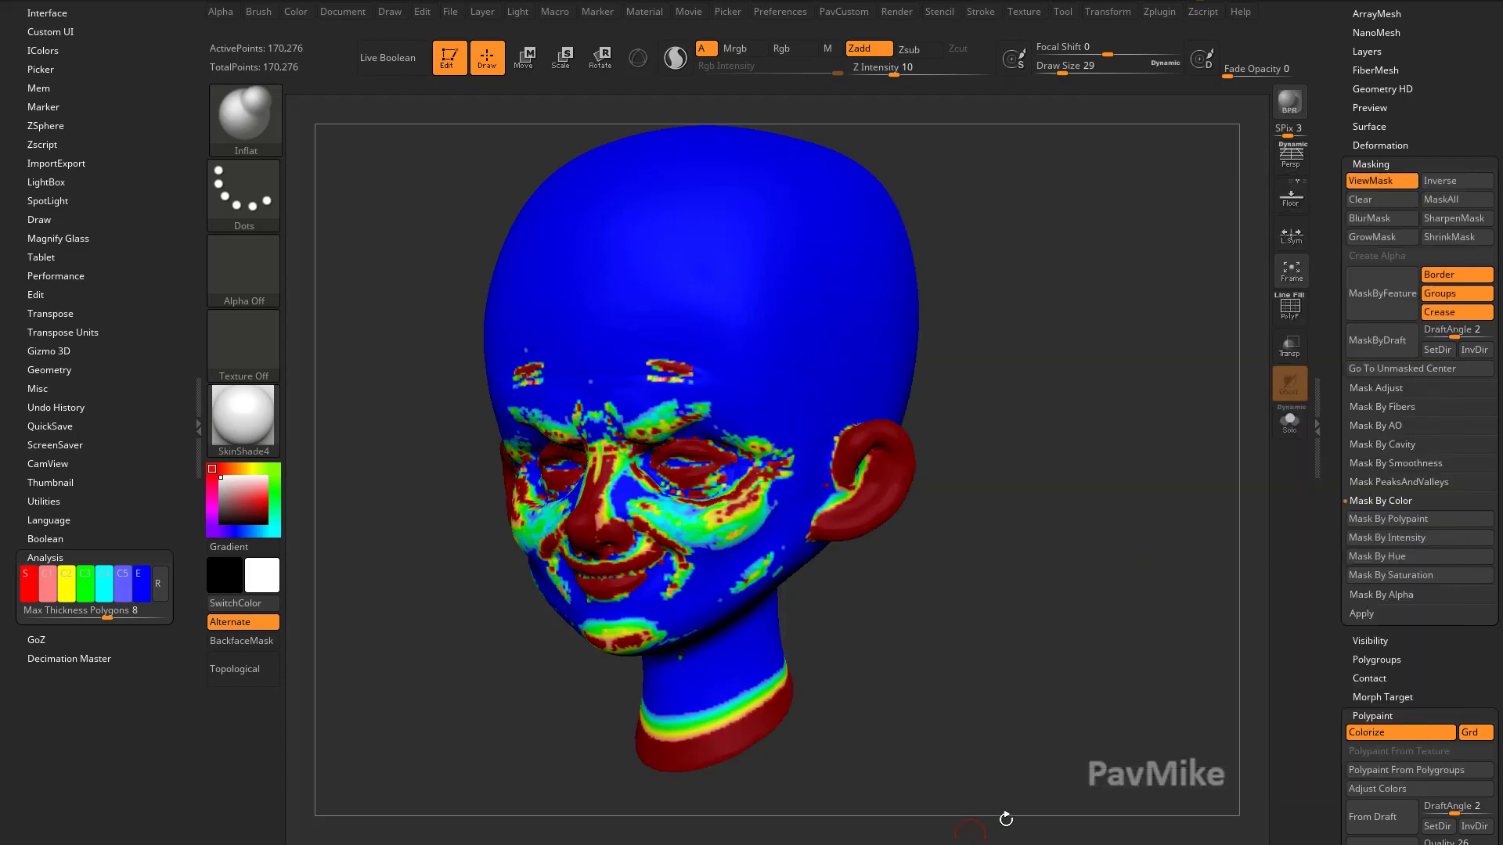
# Step: Choose black as the current colour and fill the unmasked parts of the head with it
pyautogui.moveTo(224, 511); pyautogui.dragTo(220, 522)
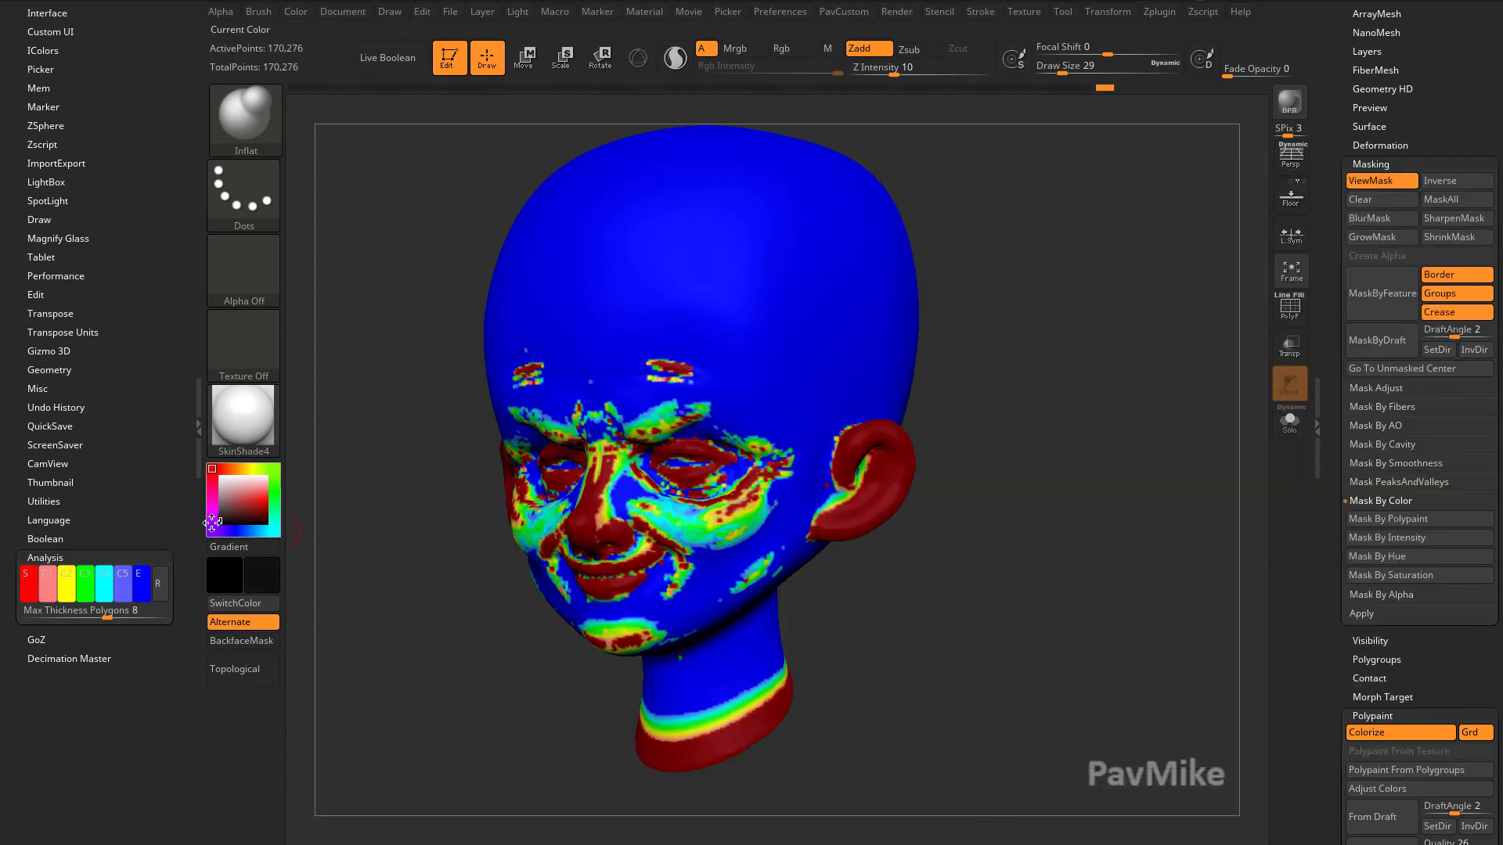
pyautogui.click(296, 11)
pyautogui.click(348, 345)
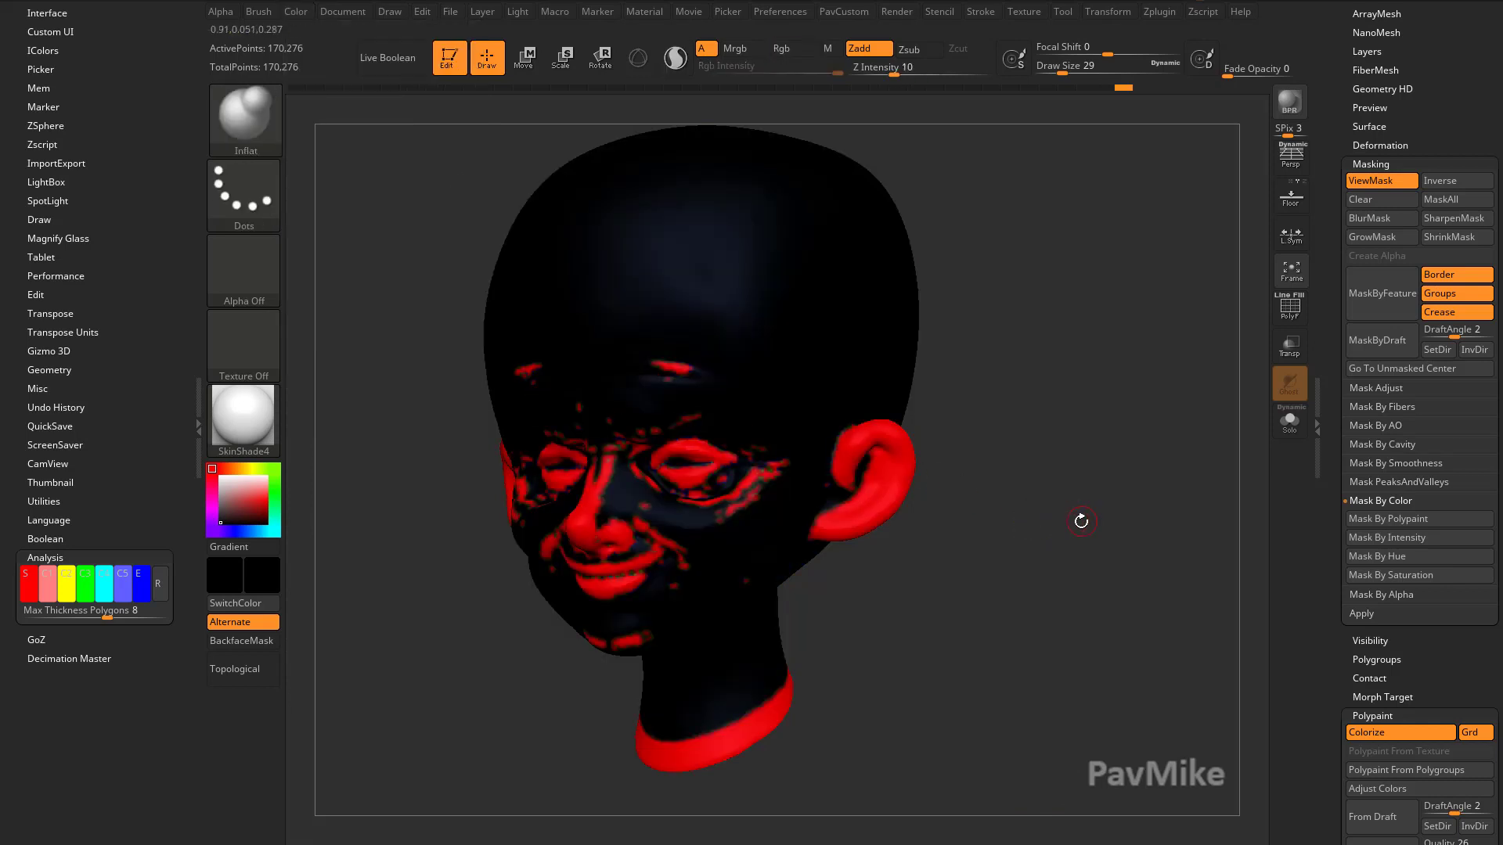
# Step: Invert the mask, fill the thin areas with white, and clear the mask
pyautogui.press('ctrl')
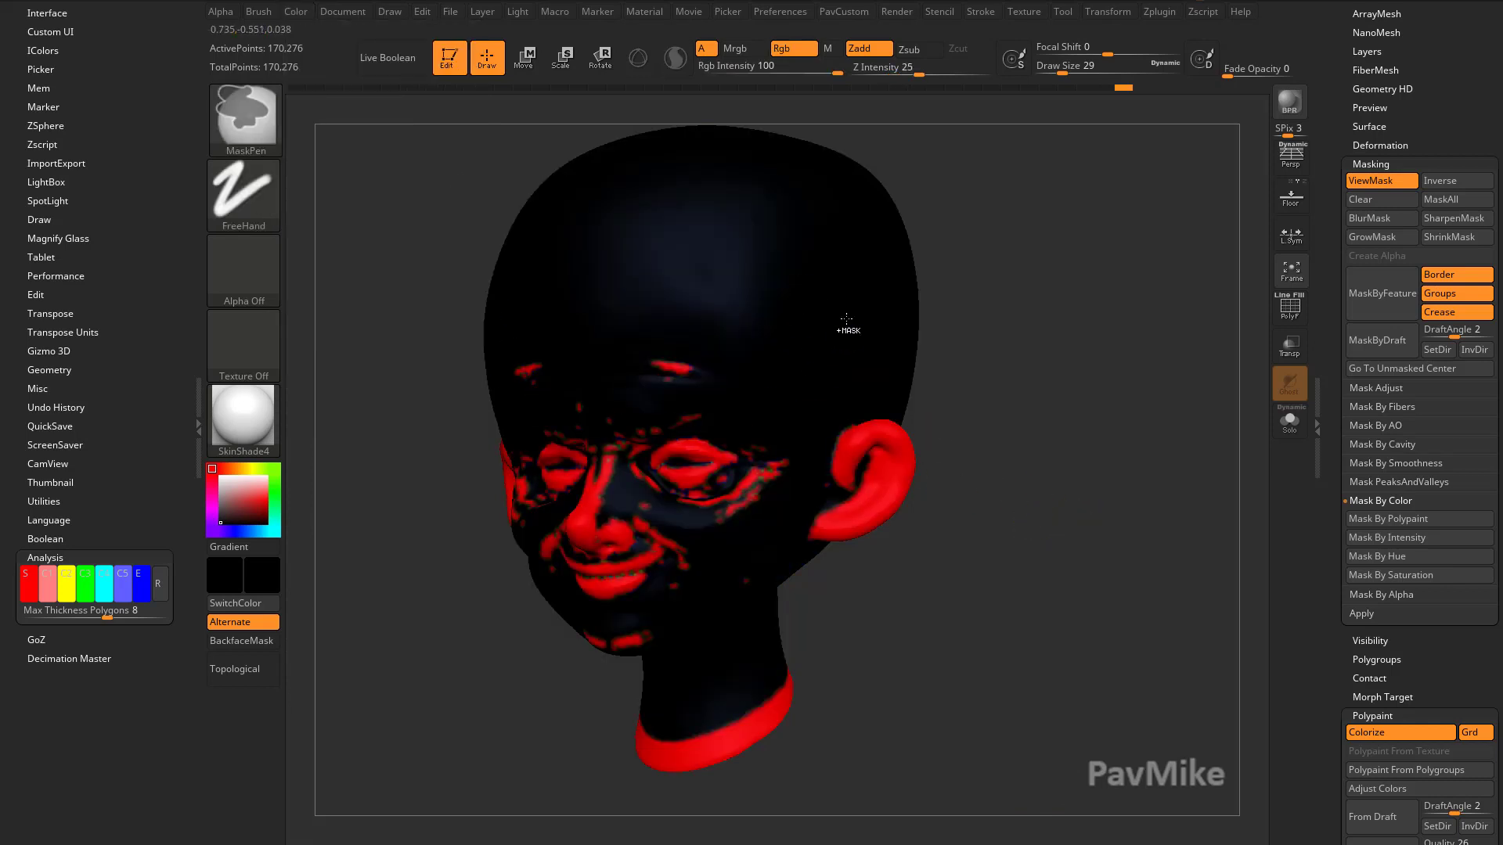
pyautogui.click(221, 476)
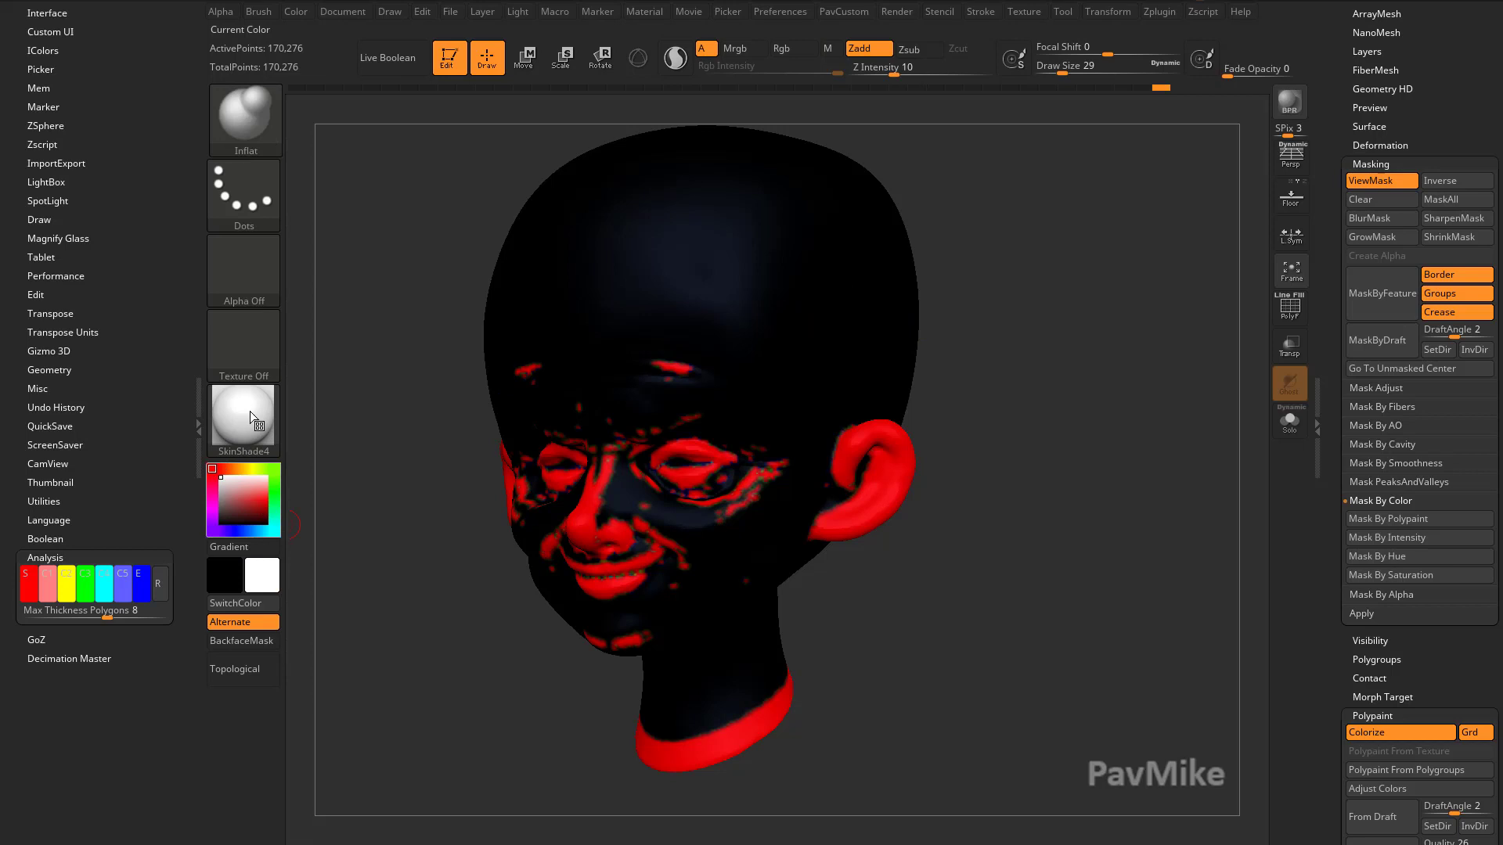
pyautogui.click(296, 11)
pyautogui.click(326, 347)
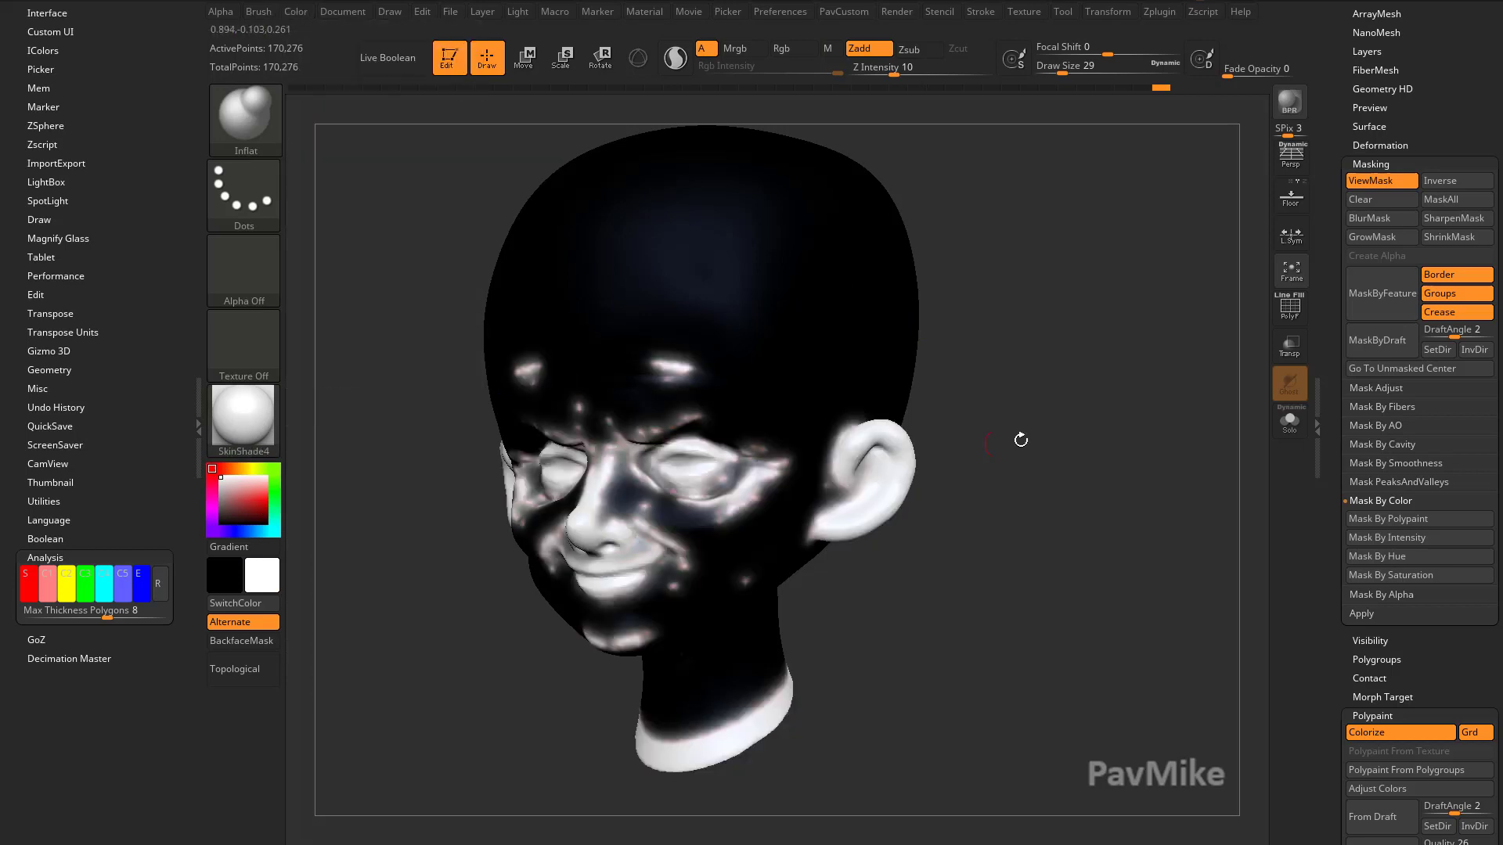
pyautogui.moveTo(1087, 526); pyautogui.dragTo(1119, 530)
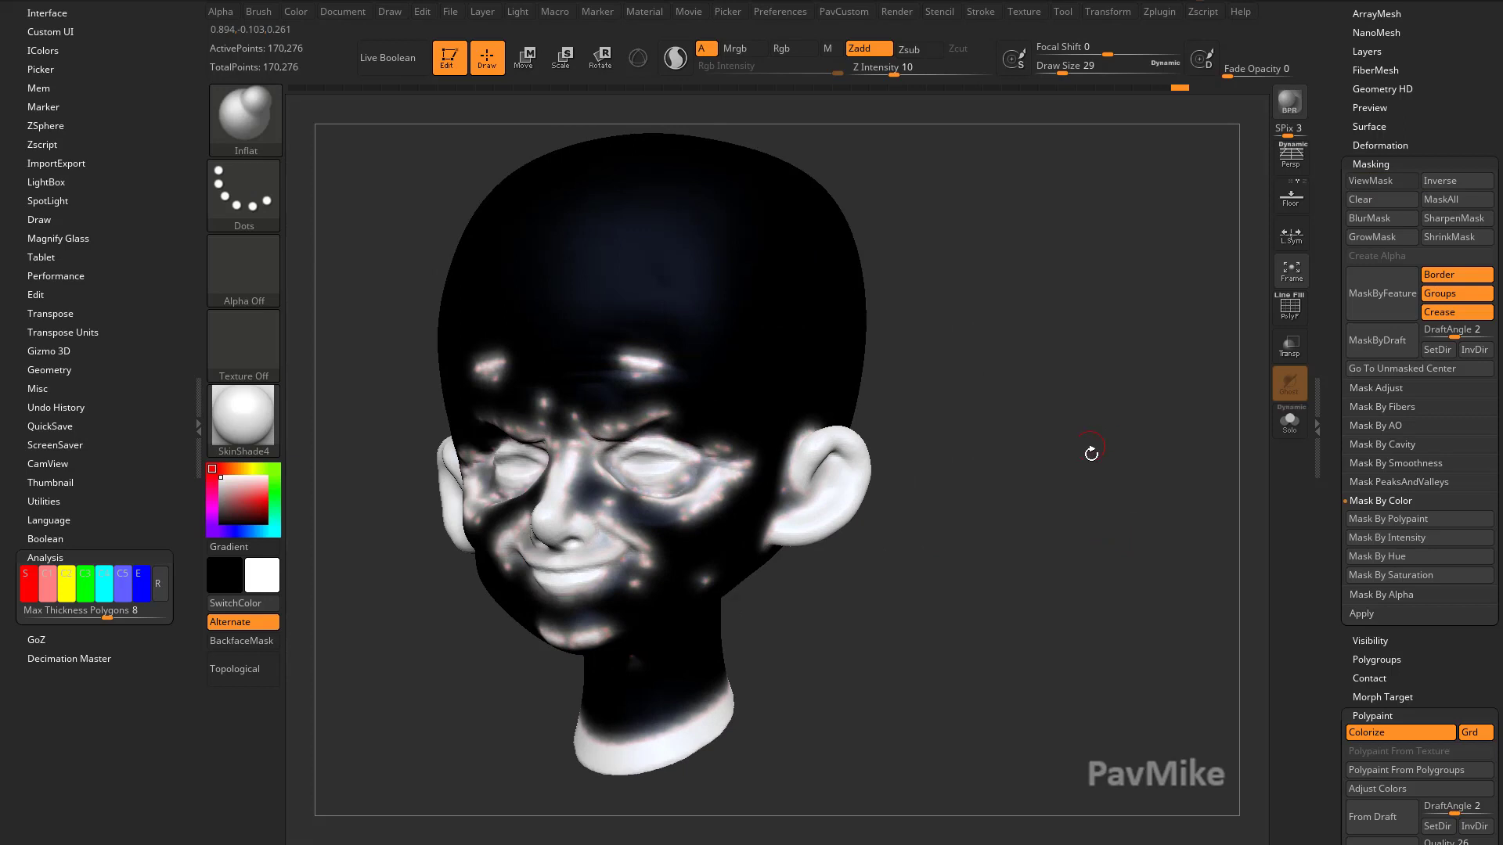
pyautogui.moveTo(1091, 453); pyautogui.dragTo(1014, 462)
pyautogui.moveTo(1074, 511); pyautogui.dragTo(1116, 526)
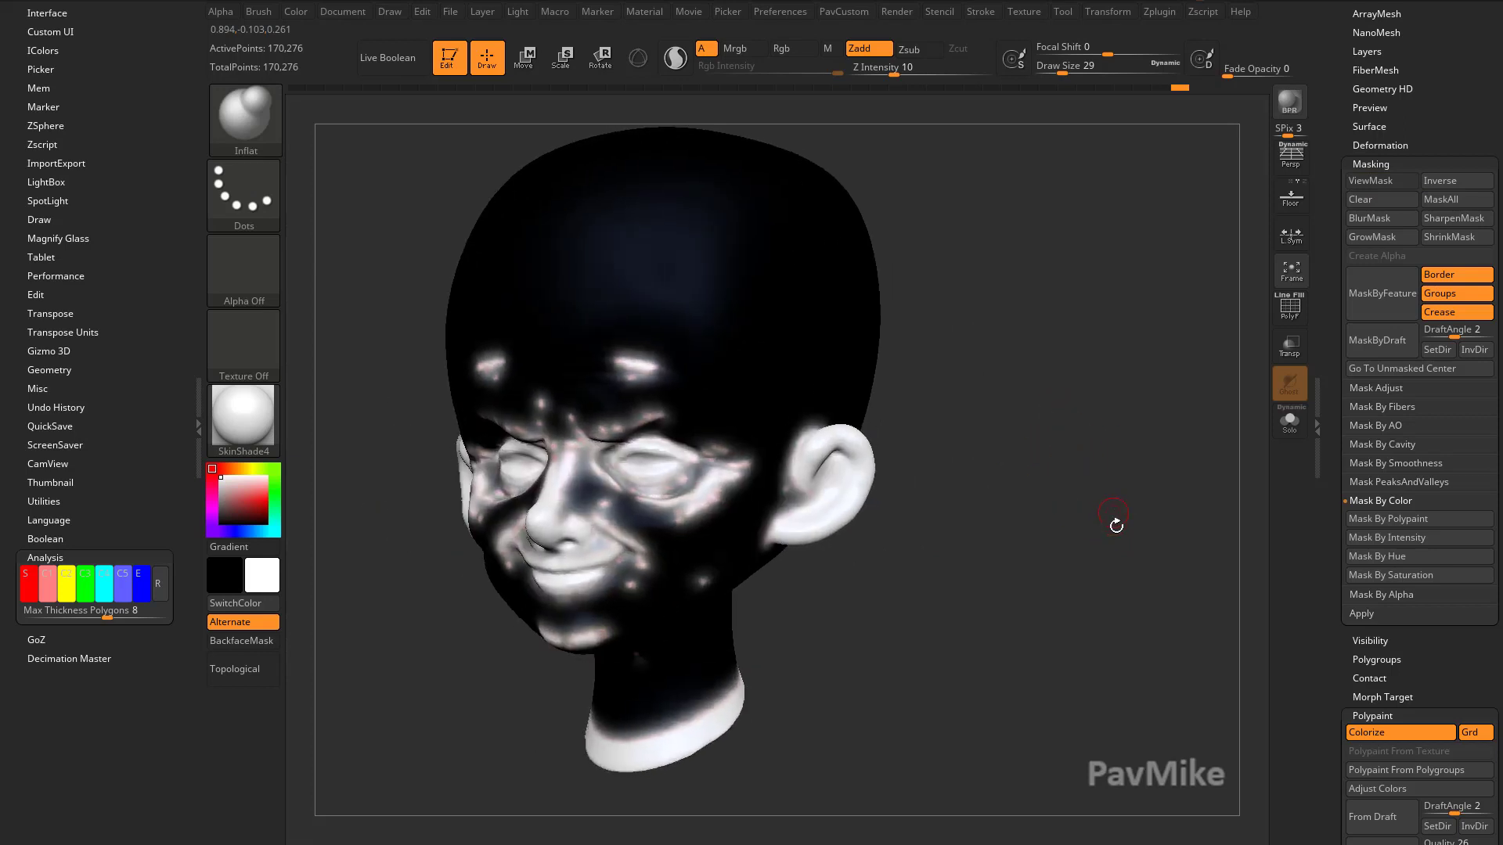
pyautogui.moveTo(984, 462); pyautogui.dragTo(1006, 453)
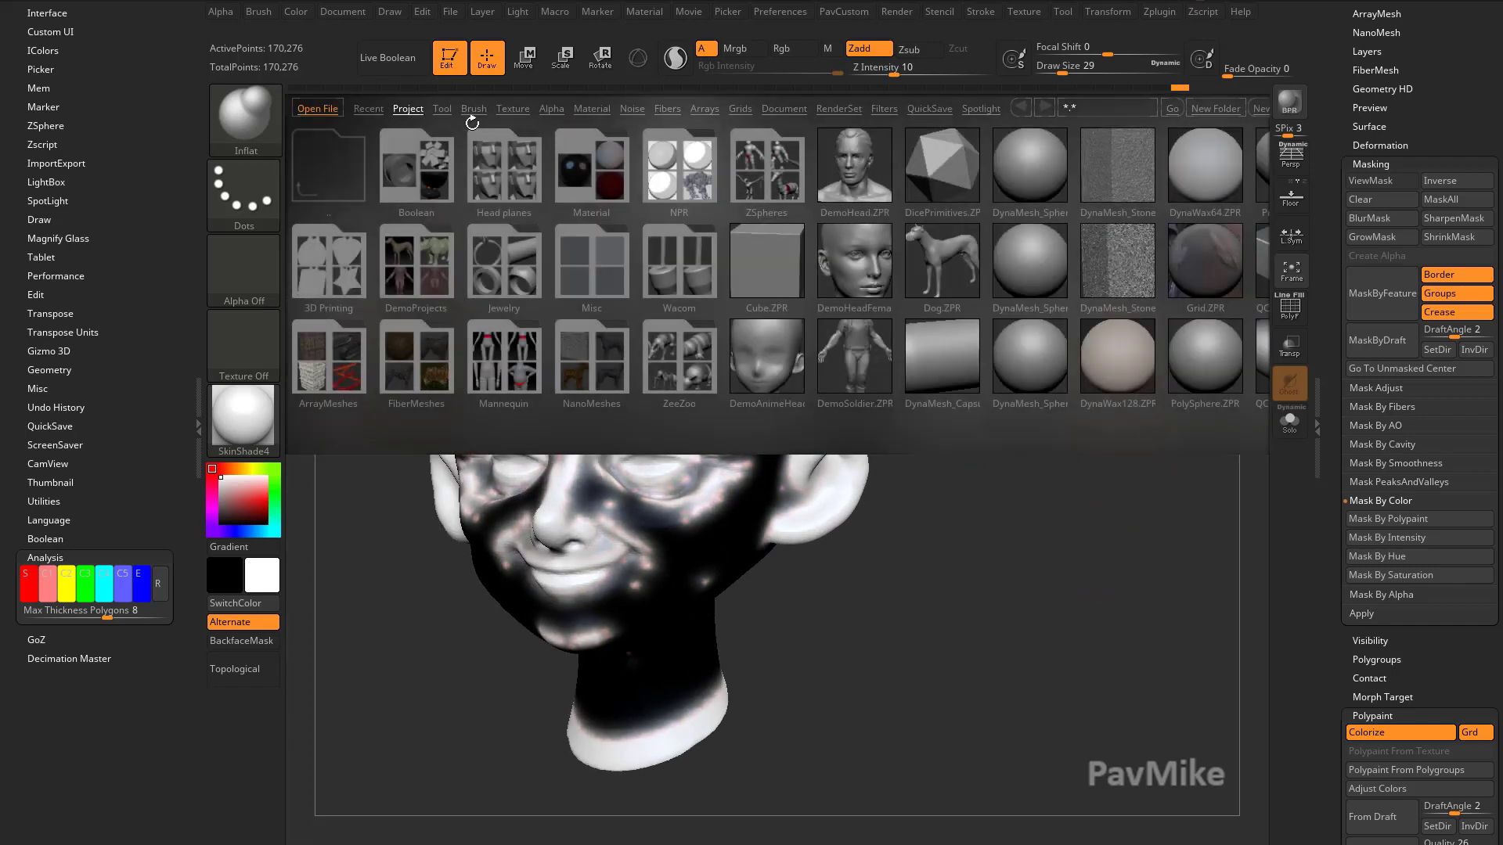
# Step: Load the DemoHead.ZTL tool from LightBox and colour it with polypaint From Thickness
pyautogui.click(443, 109)
pyautogui.doubleClick(517, 185)
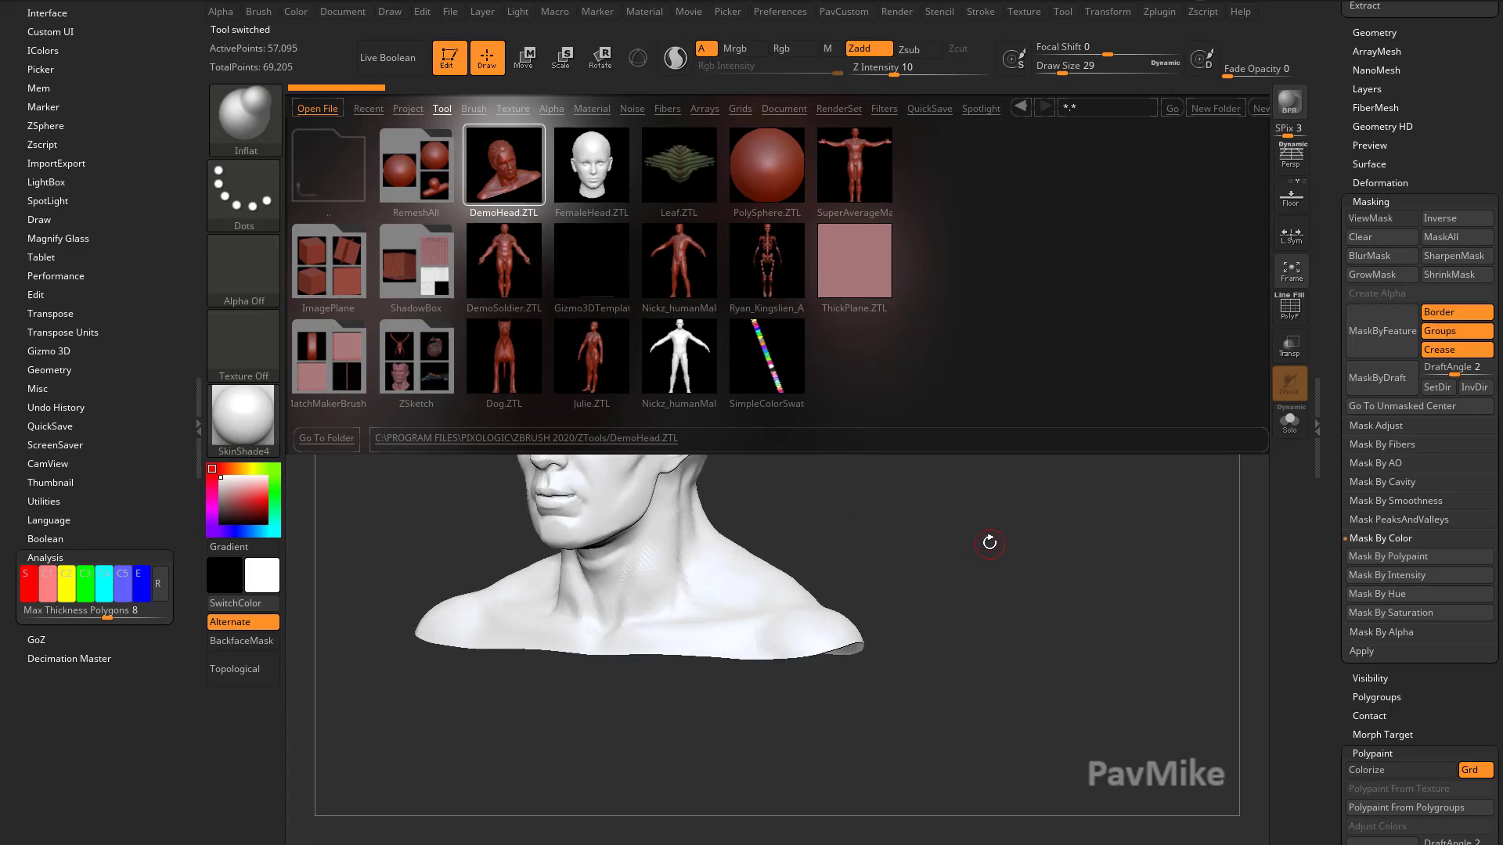
pyautogui.keyDown('alt'); pyautogui.moveTo(987, 467); pyautogui.dragTo(1080, 494); pyautogui.keyUp('alt')
pyautogui.moveTo(1340, 573); pyautogui.dragTo(1355, 432)
pyautogui.click(1365, 253)
pyautogui.moveTo(1019, 513); pyautogui.dragTo(1078, 518)
# Step: Measure the bust's height in side view with a vertical transpose line from its base to above the hair
pyautogui.press('w')
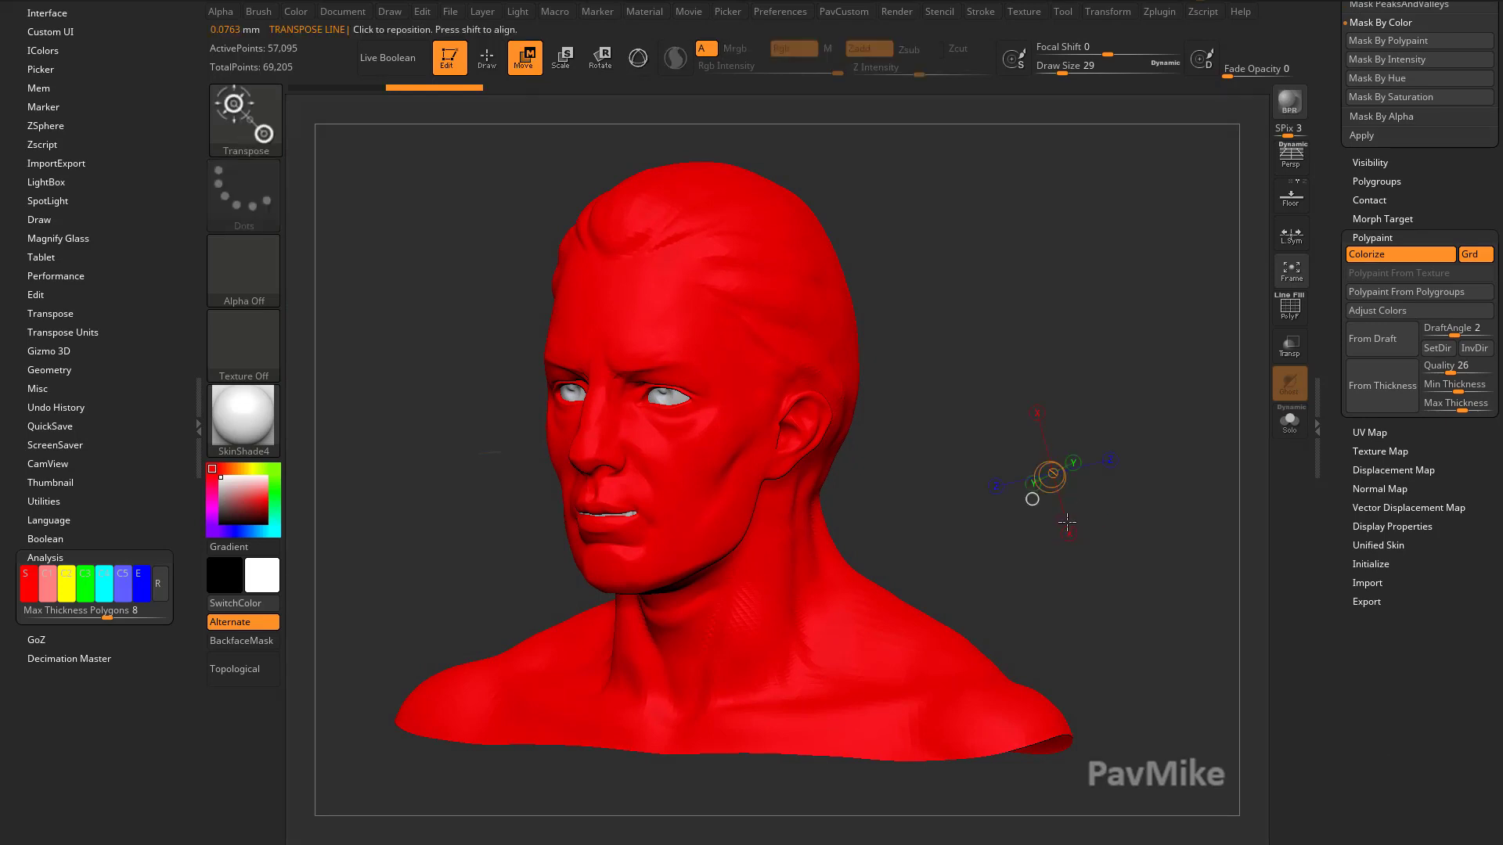
pyautogui.moveTo(986, 557)
pyautogui.mouseDown()
pyautogui.moveTo(906, 554)
pyautogui.moveTo(832, 583)
pyautogui.mouseUp()
pyautogui.press('f')
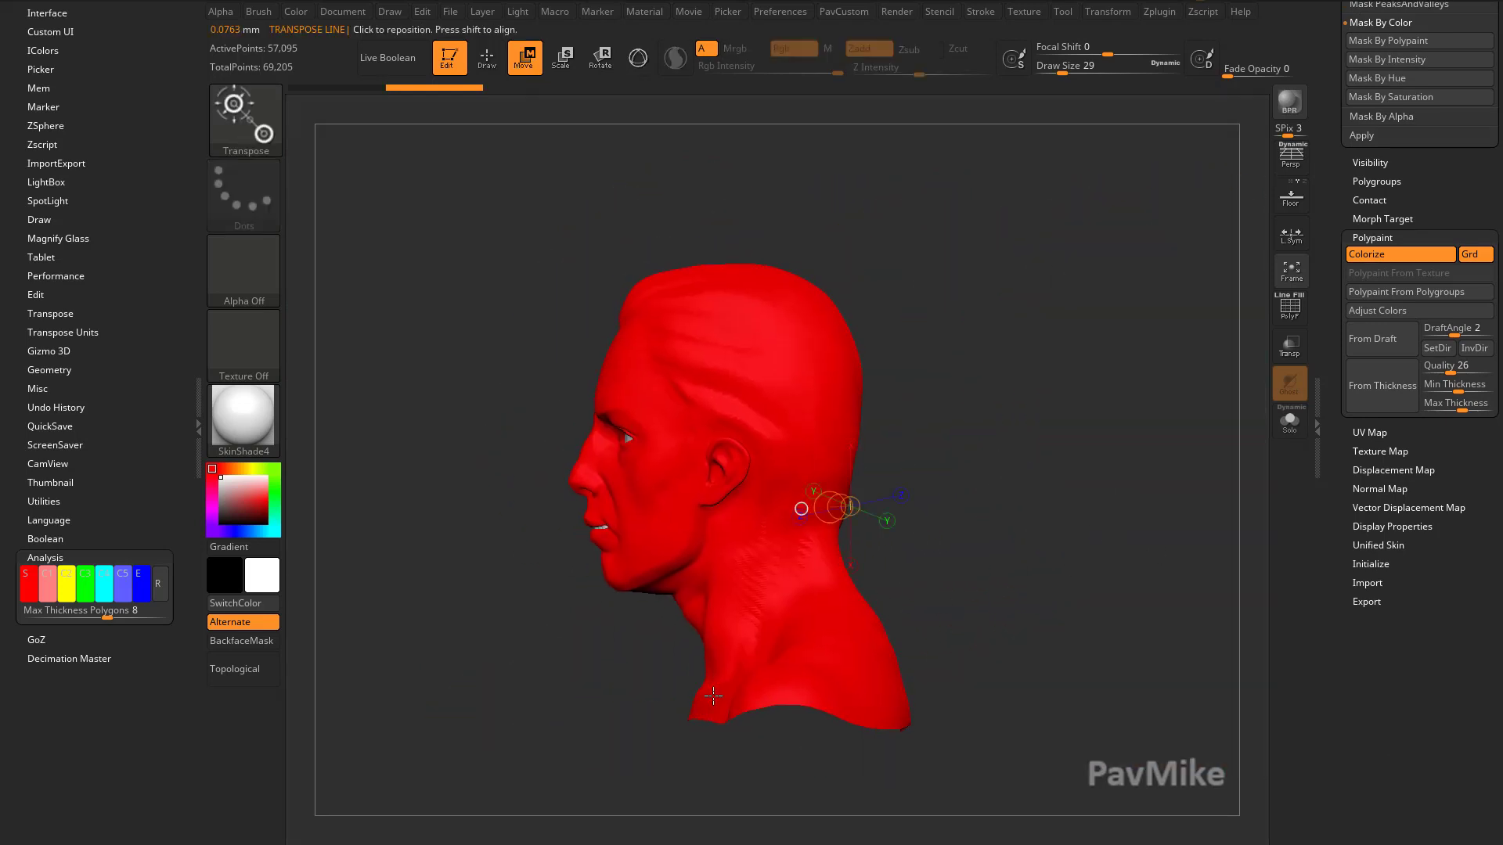
pyautogui.keyDown('shift'); pyautogui.moveTo(699, 716); pyautogui.dragTo(699, 247); pyautogui.keyUp('shift')
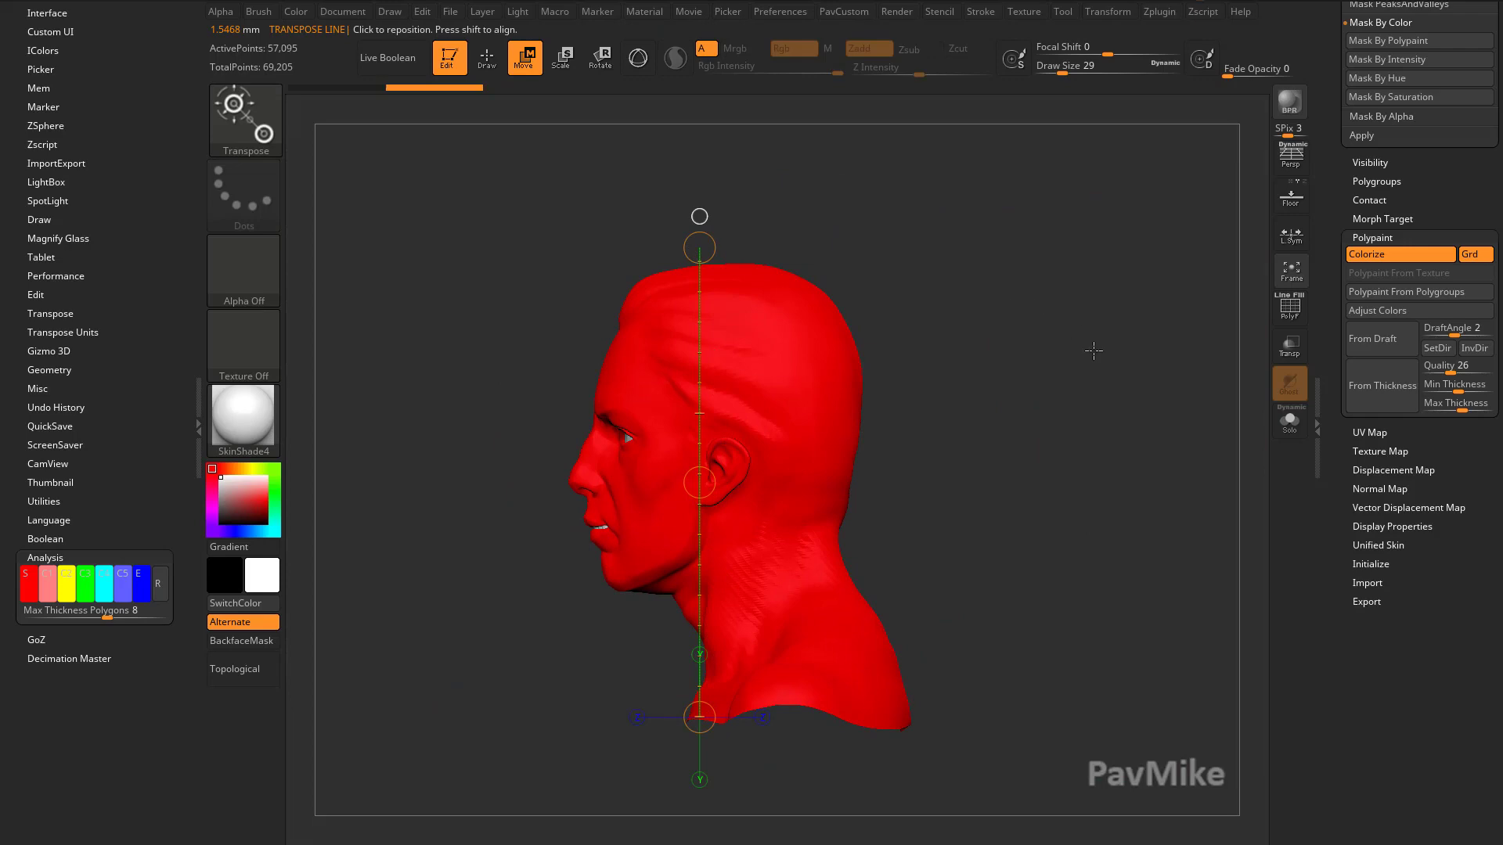
pyautogui.moveTo(1080, 326); pyautogui.dragTo(1086, 358)
pyautogui.press('q')
# Step: Resize all subtools to 50 mm in Y with Scale Master and recalculate polypaint From Thickness
pyautogui.moveTo(158, 417); pyautogui.dragTo(157, 322)
pyautogui.click(35, 539)
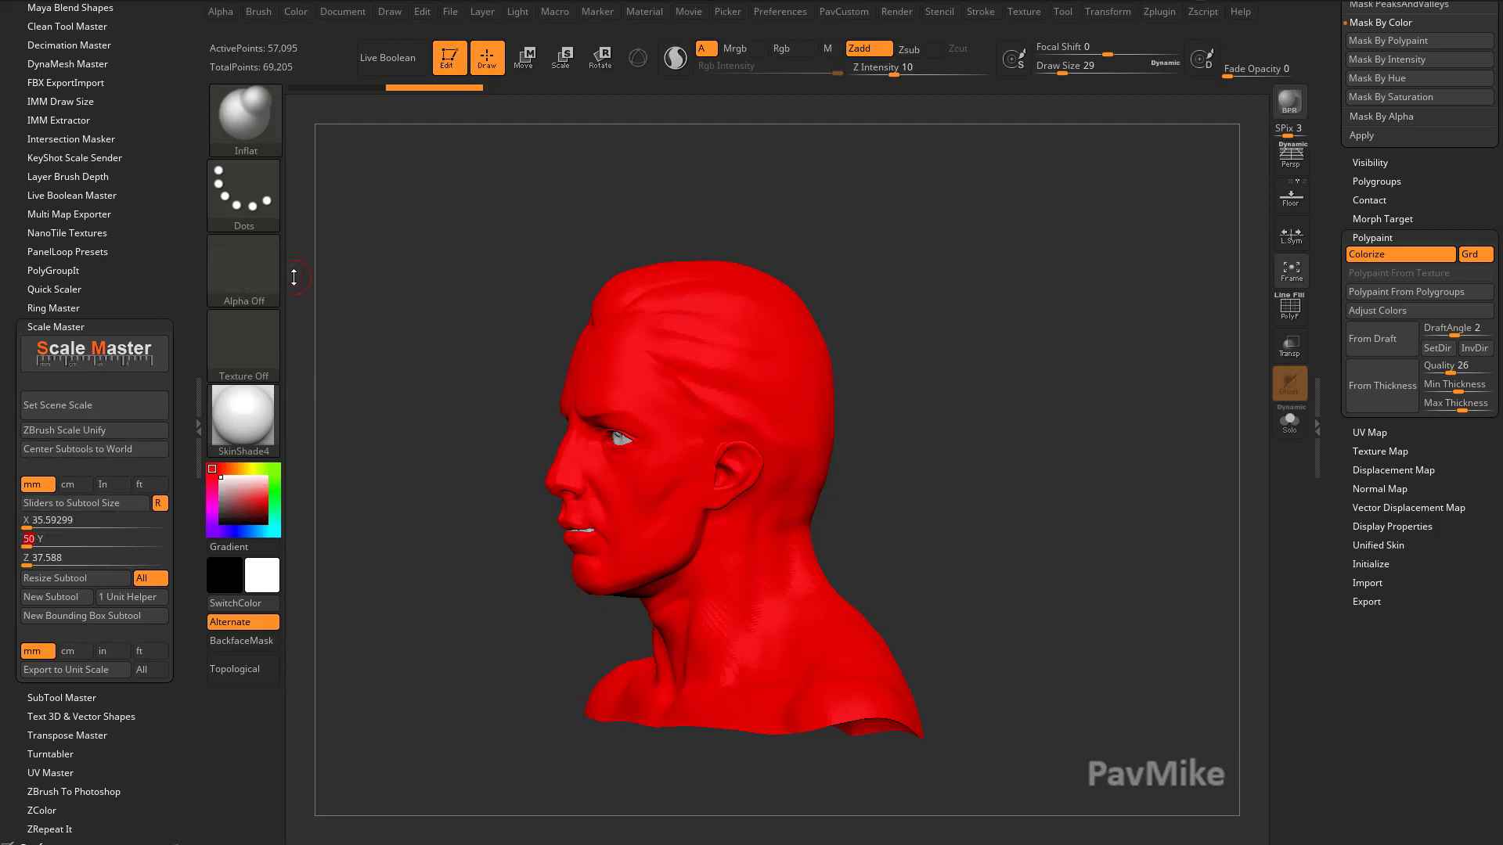
pyautogui.write('50')
pyautogui.press('Return')
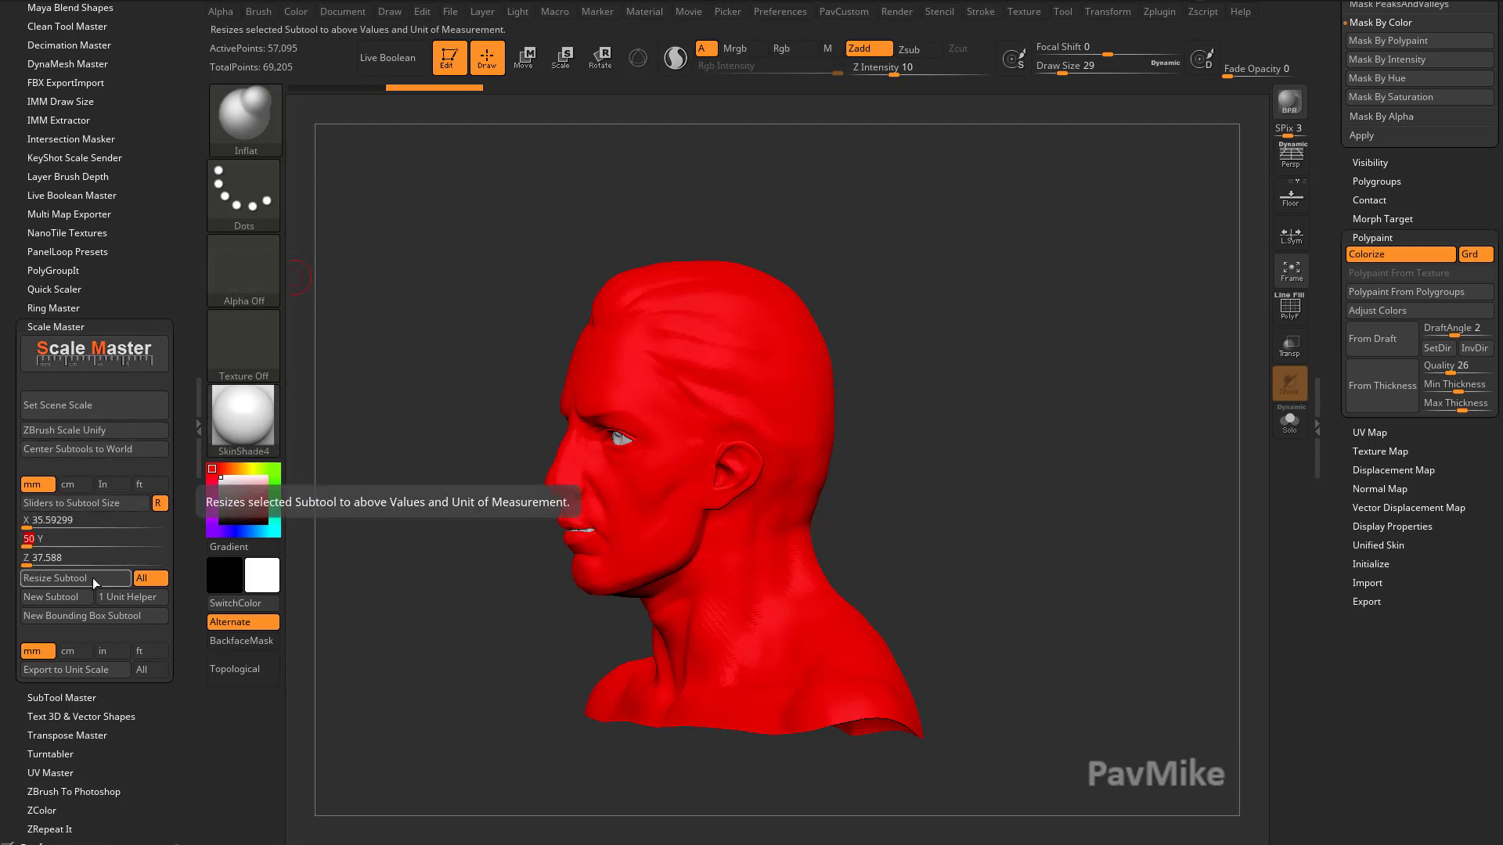
pyautogui.click(102, 578)
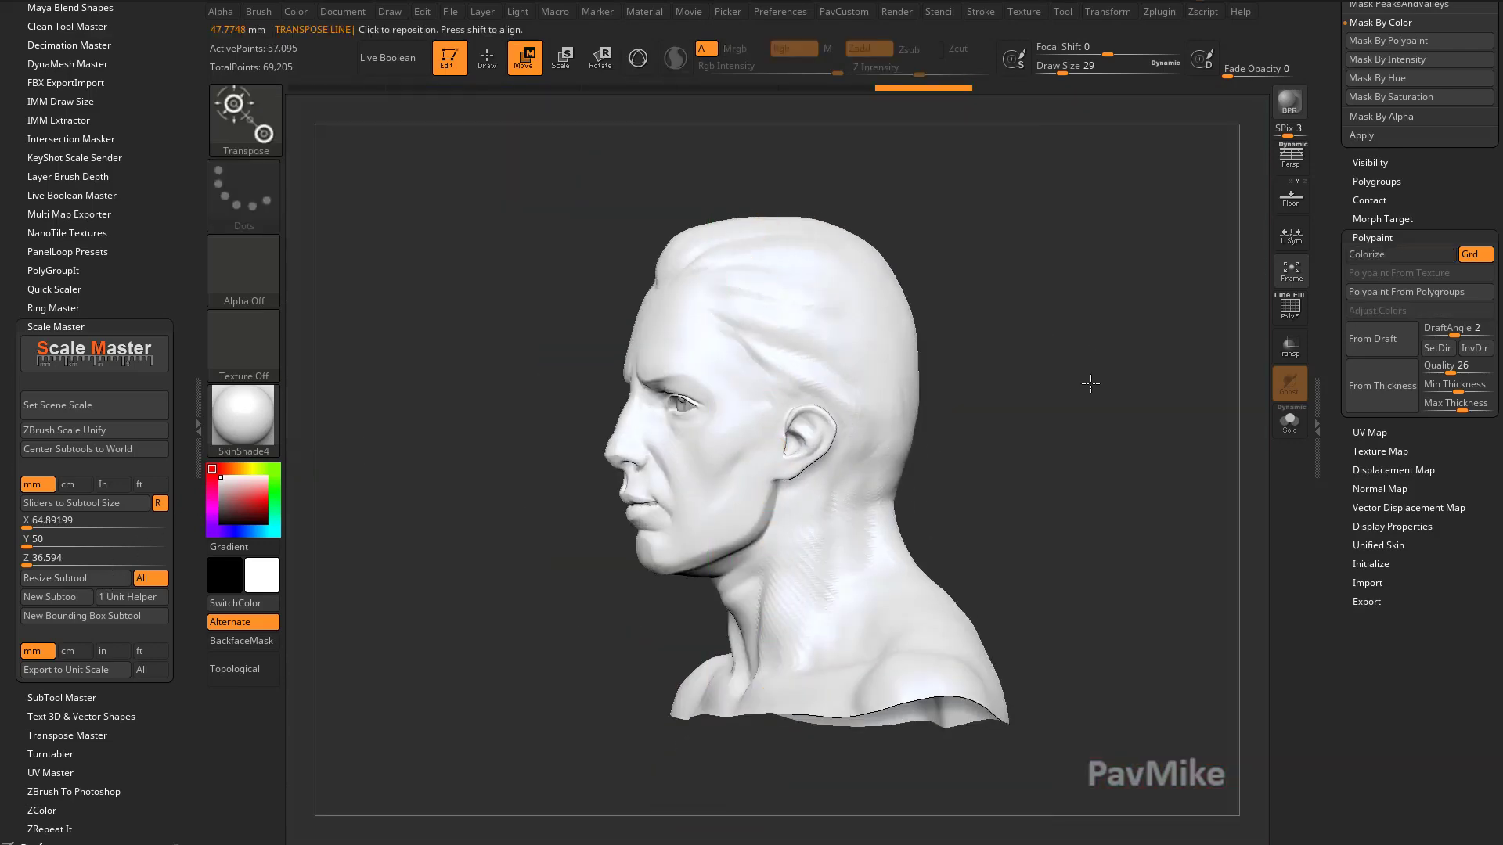
pyautogui.click(1357, 399)
# Step: Measure the thickness of the ear with a short transpose line drawn across it
pyautogui.moveTo(1107, 423)
pyautogui.mouseDown()
pyautogui.moveTo(1049, 453)
pyautogui.moveTo(822, 399)
pyautogui.moveTo(558, 407)
pyautogui.moveTo(638, 540)
pyautogui.moveTo(638, 632)
pyautogui.moveTo(609, 674)
pyautogui.mouseUp()
pyautogui.press('w')
pyautogui.moveTo(869, 460); pyautogui.dragTo(837, 469)
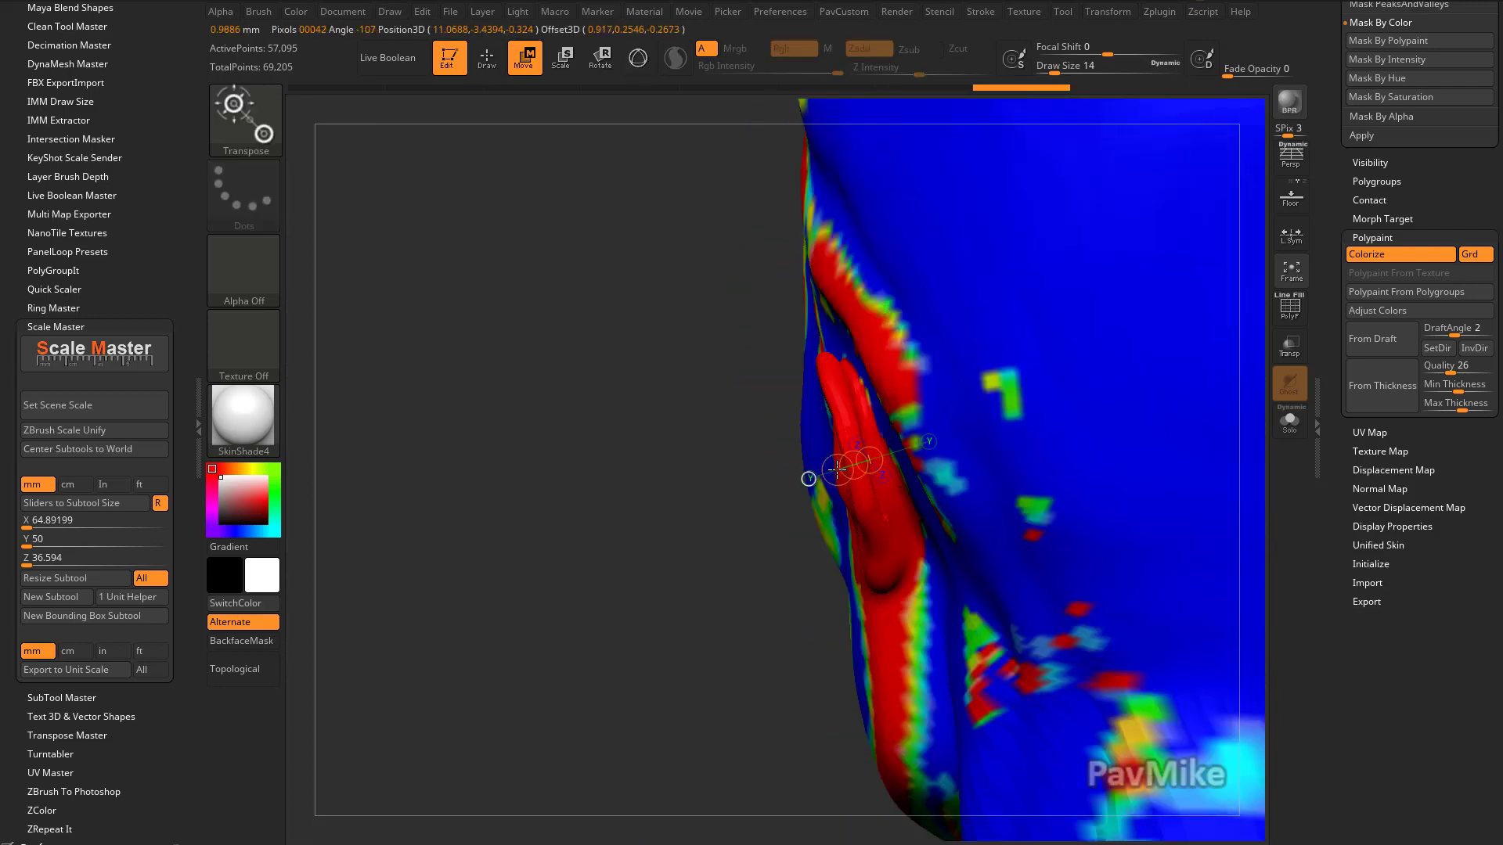
pyautogui.moveTo(579, 533); pyautogui.dragTo(778, 579)
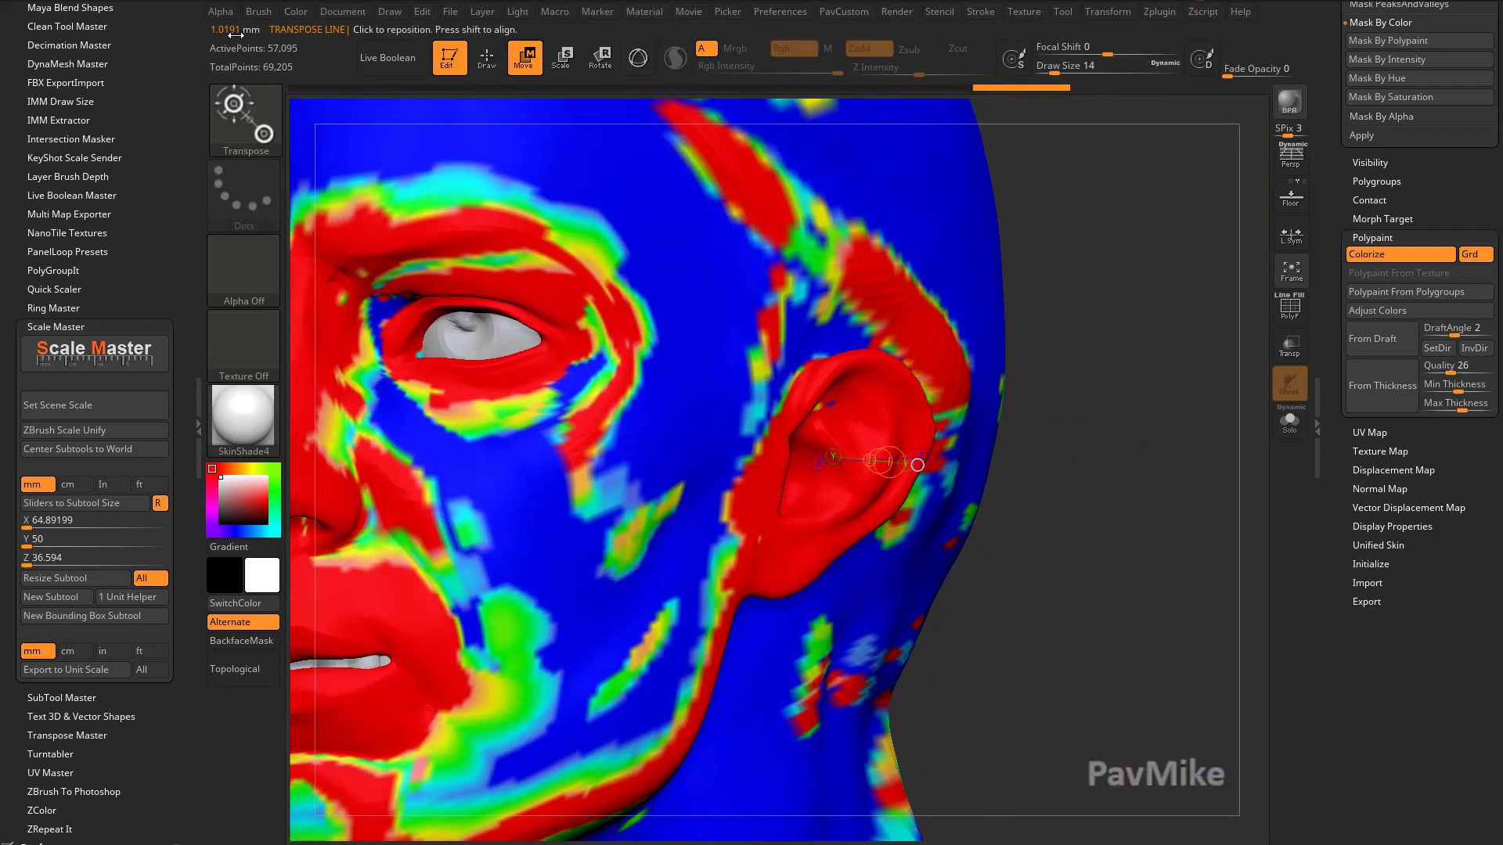
pyautogui.keyDown('alt'); pyautogui.moveTo(1155, 476); pyautogui.dragTo(1111, 463); pyautogui.keyUp('alt')
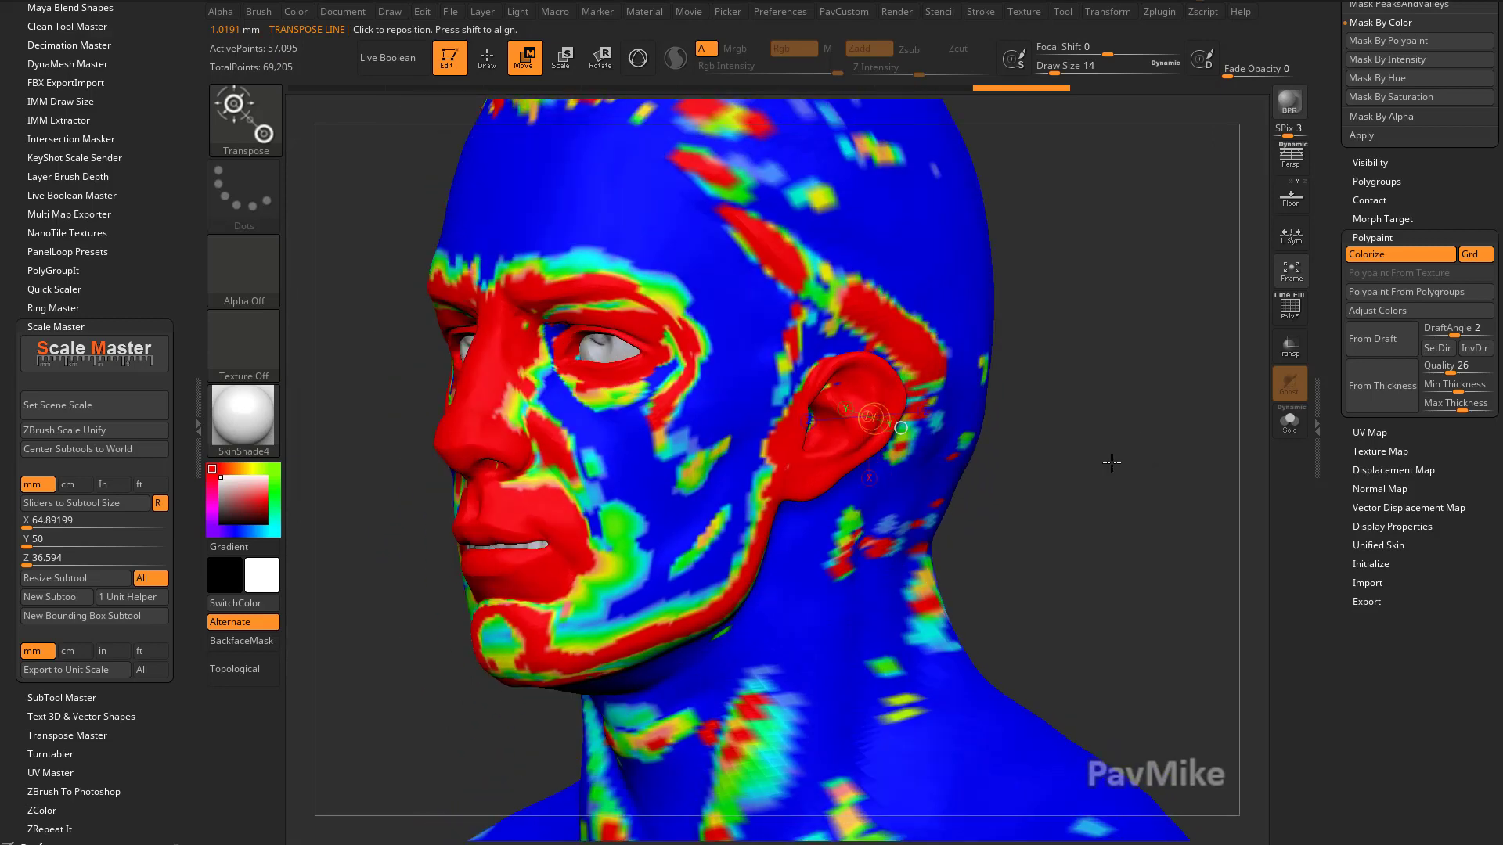
# Step: Set the polypaint Min Thickness to 1
pyautogui.click(1455, 385)
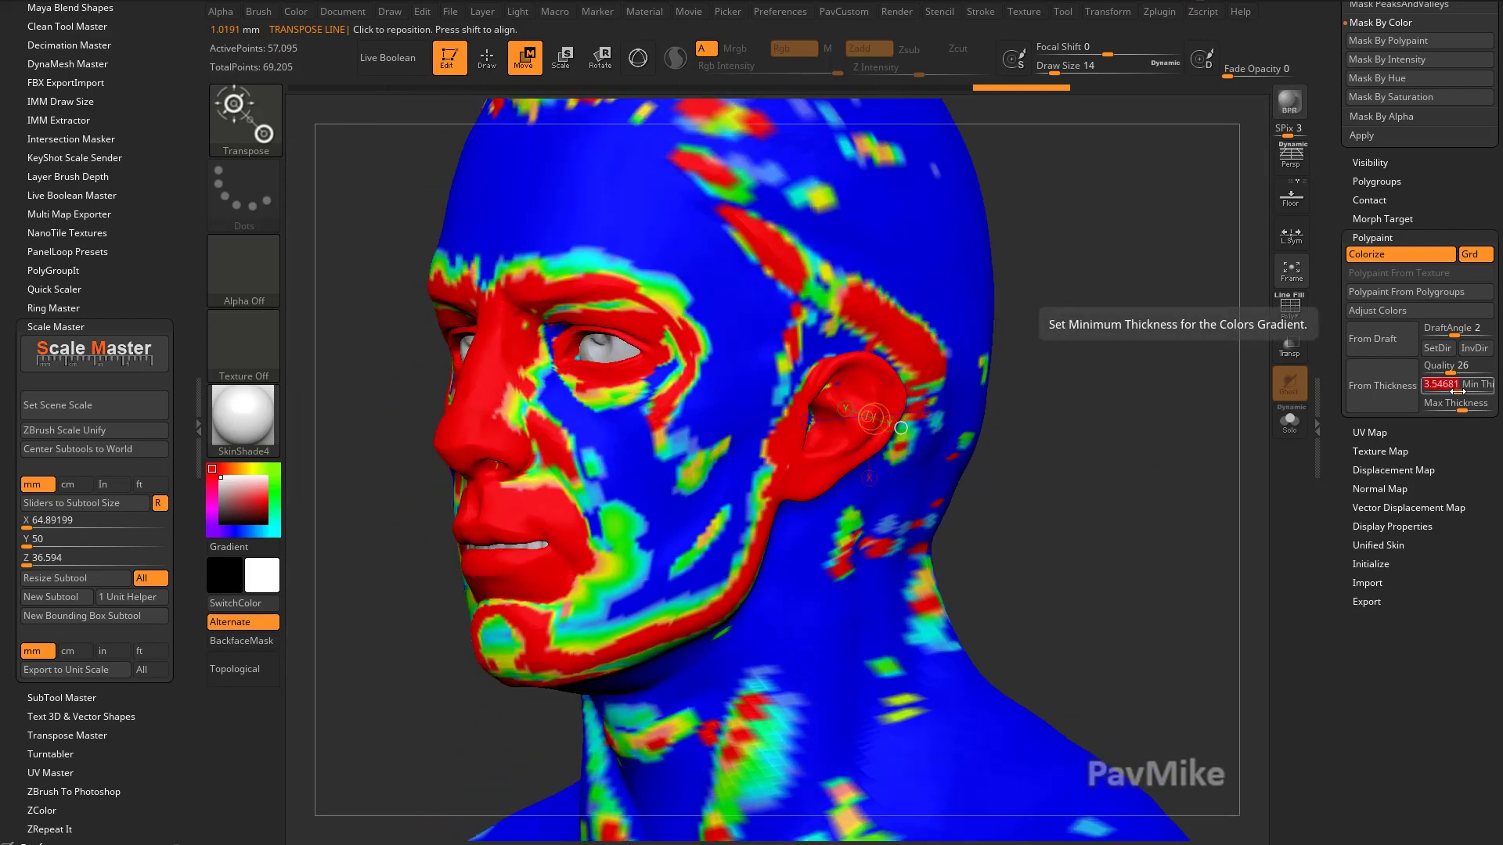
pyautogui.write('1')
pyautogui.press('Return')
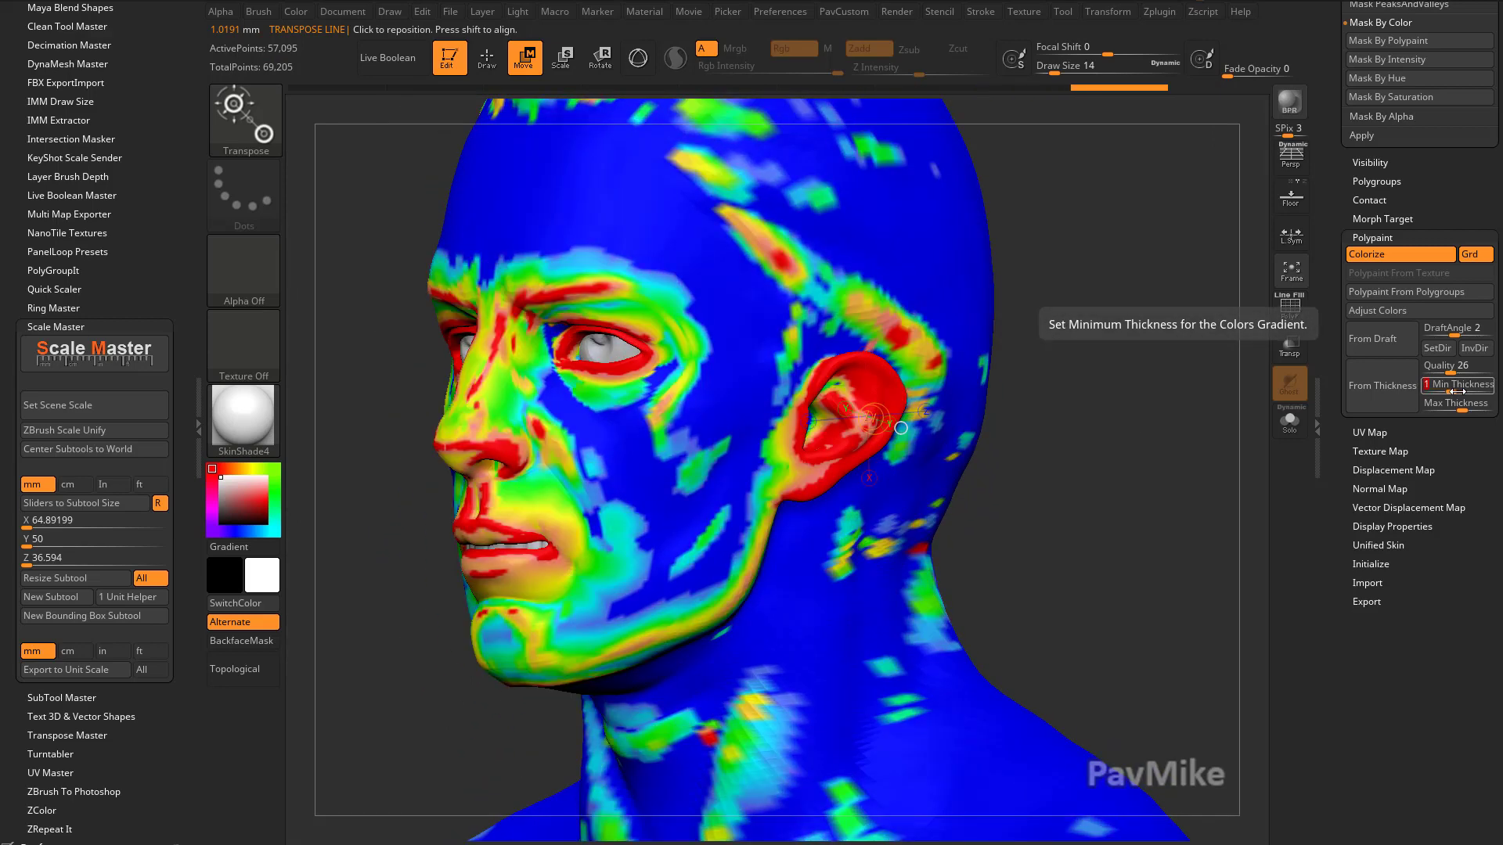
# Step: Return to the Inflat brush and enlarge its draw size to 899 to thicken the ear
pyautogui.press('q')
pyautogui.moveTo(1123, 381)
pyautogui.mouseDown()
pyautogui.moveTo(1147, 415)
pyautogui.moveTo(1131, 427)
pyautogui.mouseUp()
pyautogui.press('s')
pyautogui.moveTo(1131, 427); pyautogui.dragTo(1166, 427)
pyautogui.moveTo(1147, 429); pyautogui.dragTo(1154, 434)
pyautogui.press('s')
pyautogui.moveTo(1089, 379)
pyautogui.mouseDown()
pyautogui.moveTo(1103, 385)
pyautogui.moveTo(1115, 352)
pyautogui.moveTo(1025, 345)
pyautogui.mouseUp()
pyautogui.press('s')
pyautogui.moveTo(824, 447); pyautogui.dragTo(858, 449)
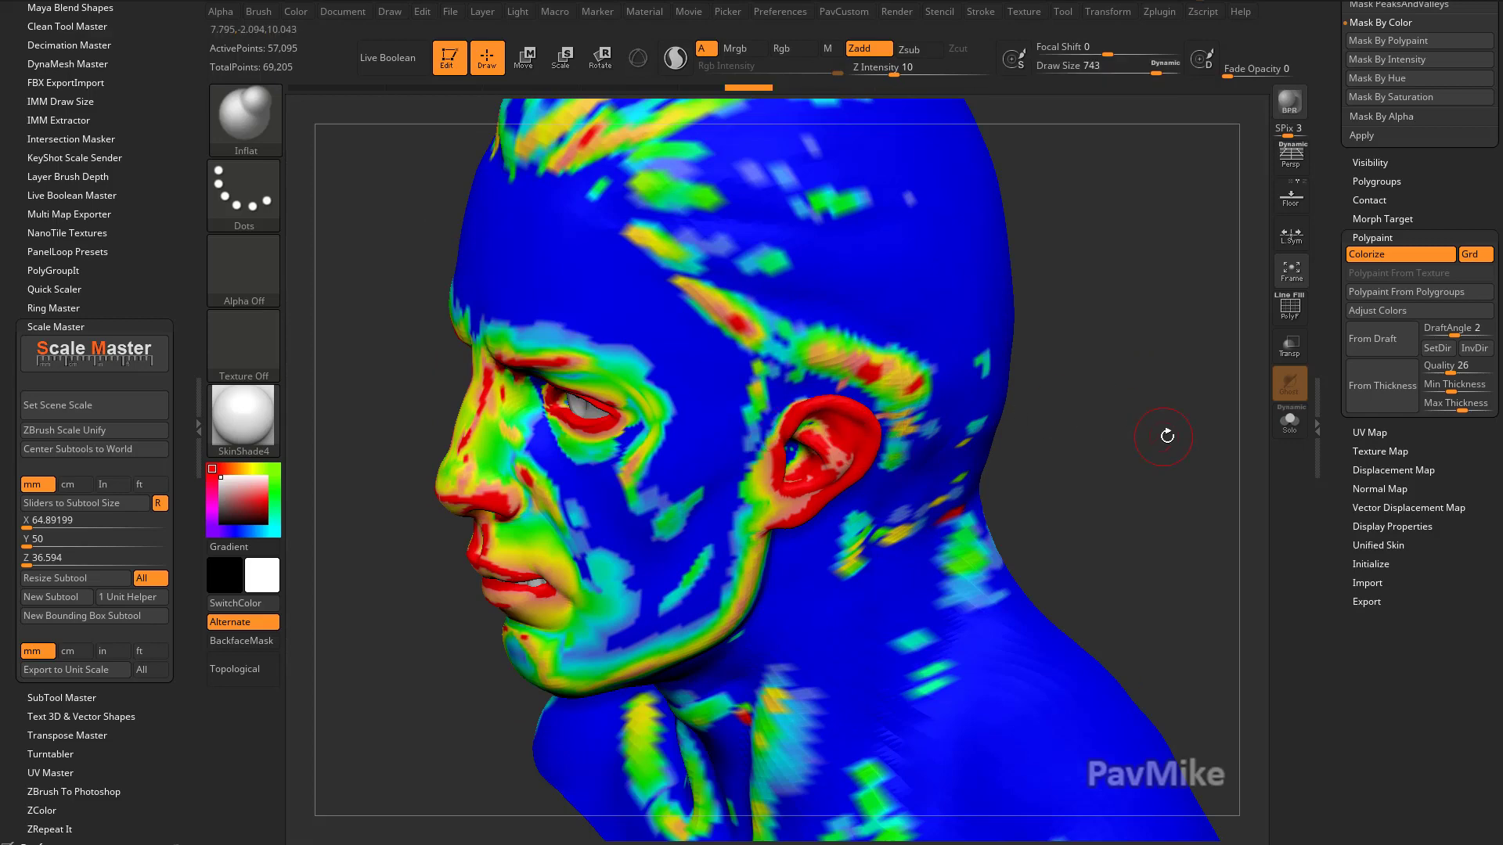
pyautogui.moveTo(1072, 437); pyautogui.dragTo(1066, 418)
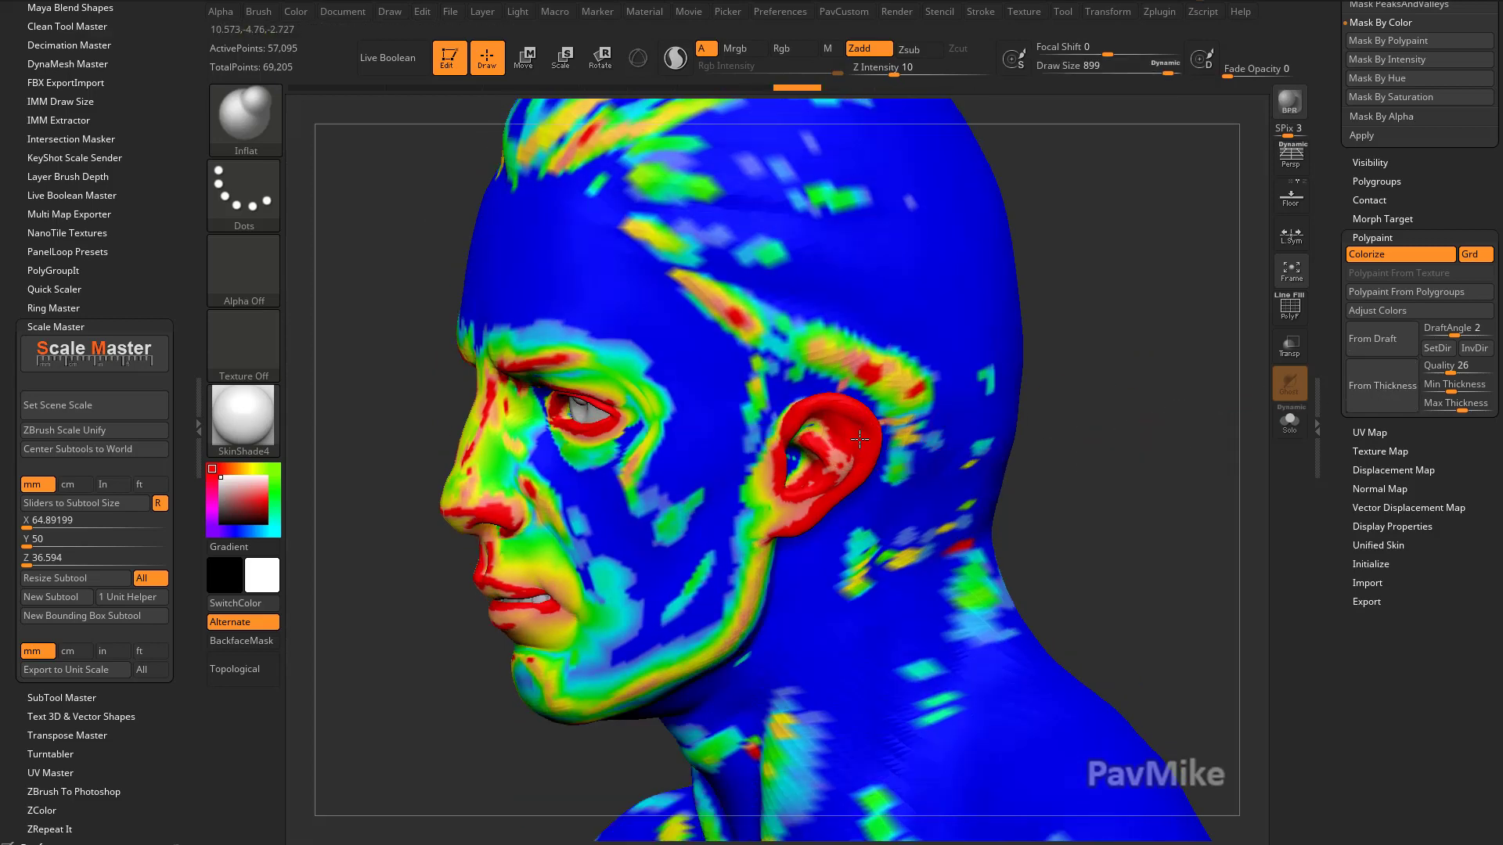